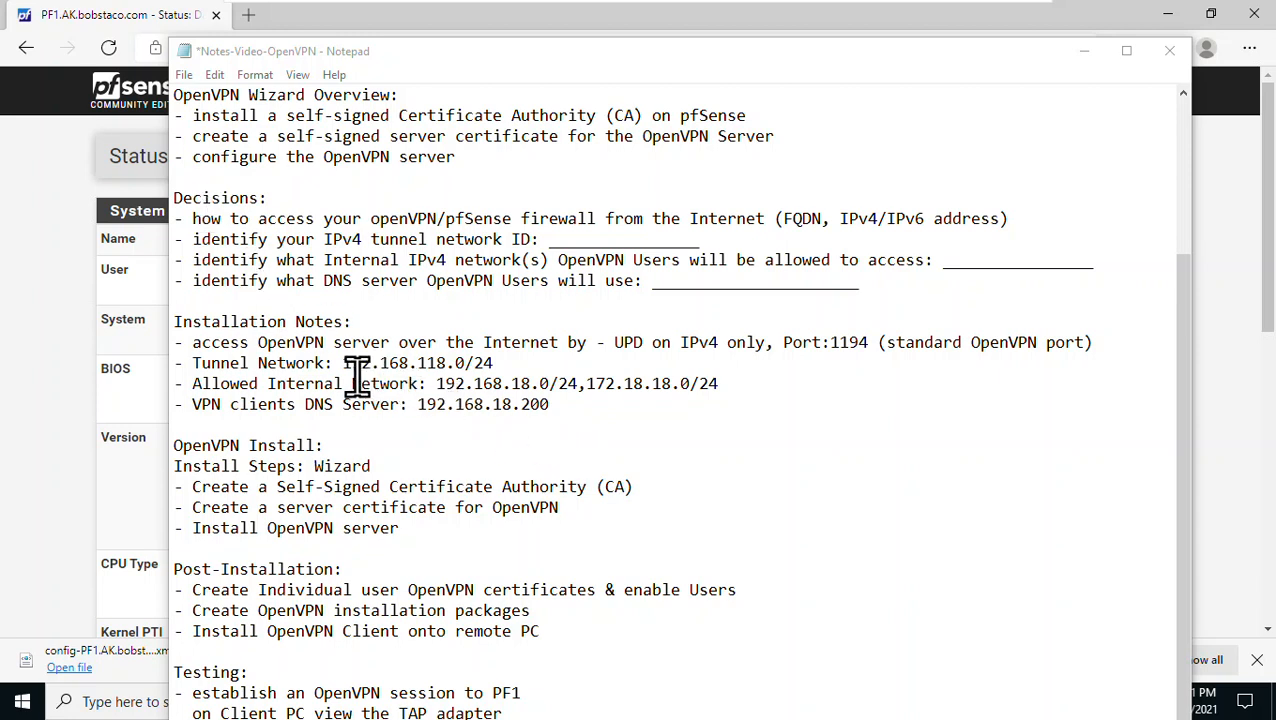
# - Review the tunnel network, allowed internal networks and VPN DNS server in the installation notes, and return to the pfSense dashboard
pyautogui.moveTo(344, 363); pyautogui.dragTo(726, 400)
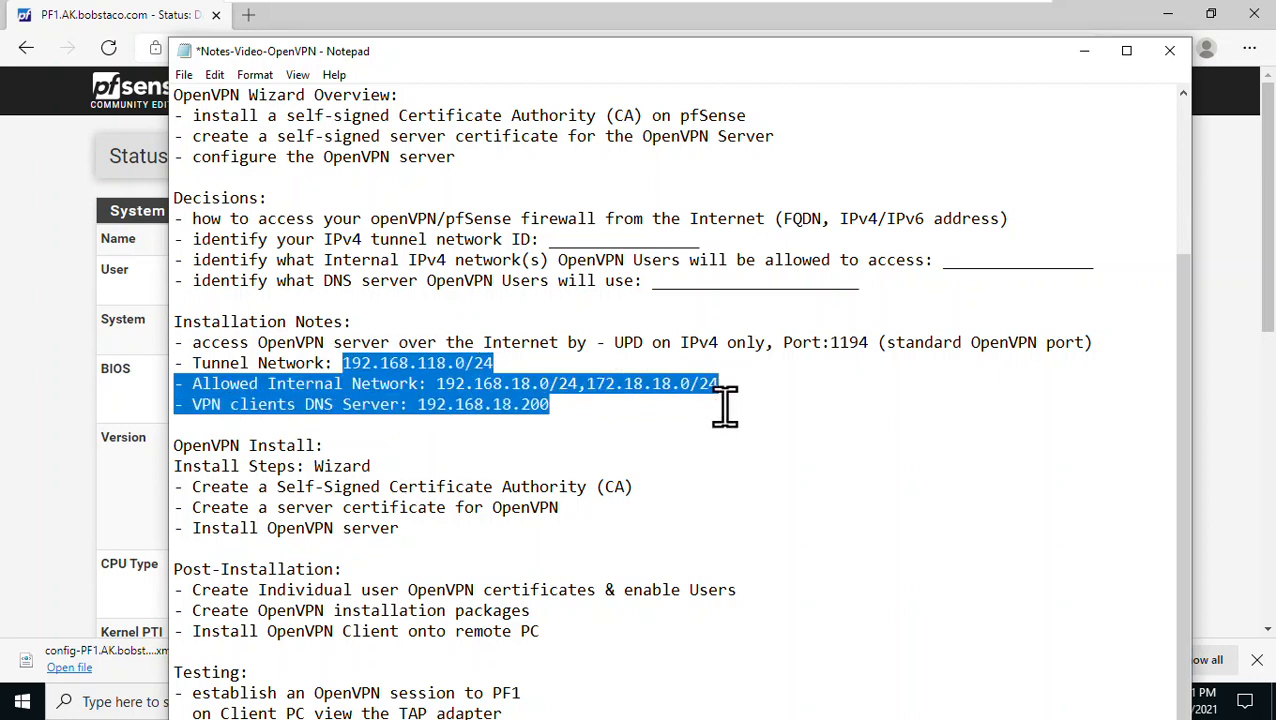
pyautogui.click(743, 455)
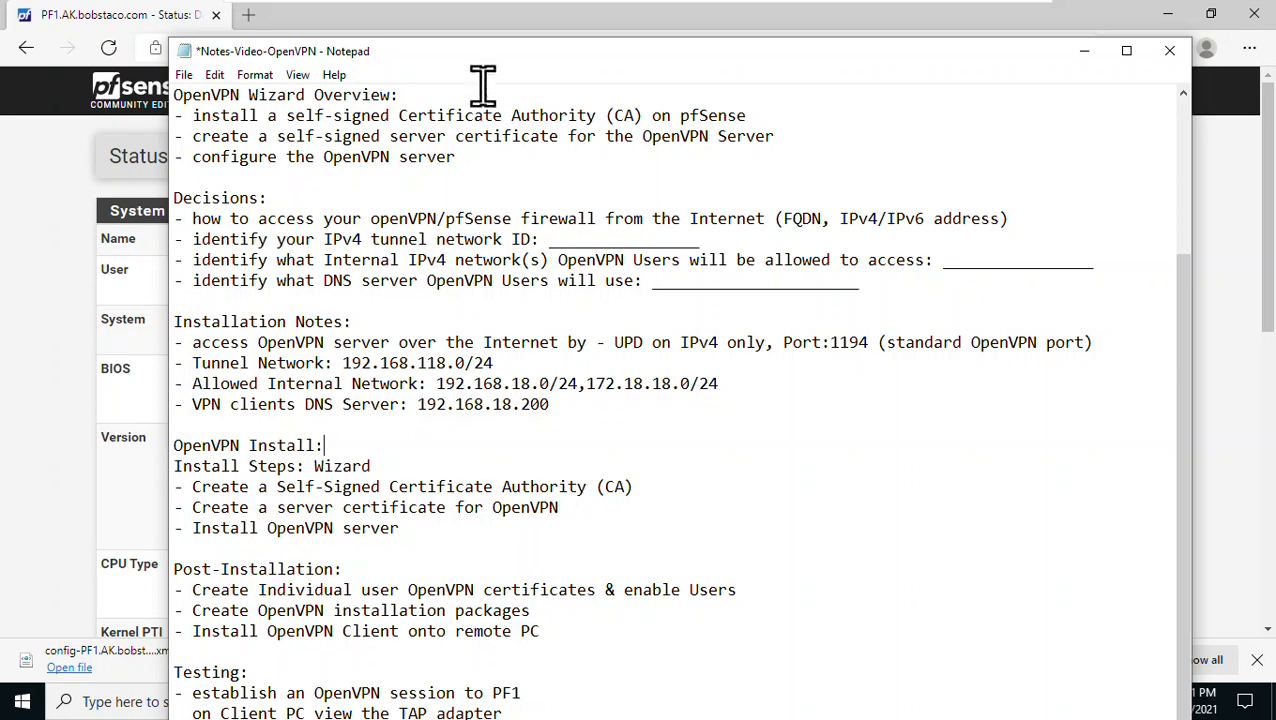
pyautogui.moveTo(484, 71); pyautogui.dragTo(450, 71)
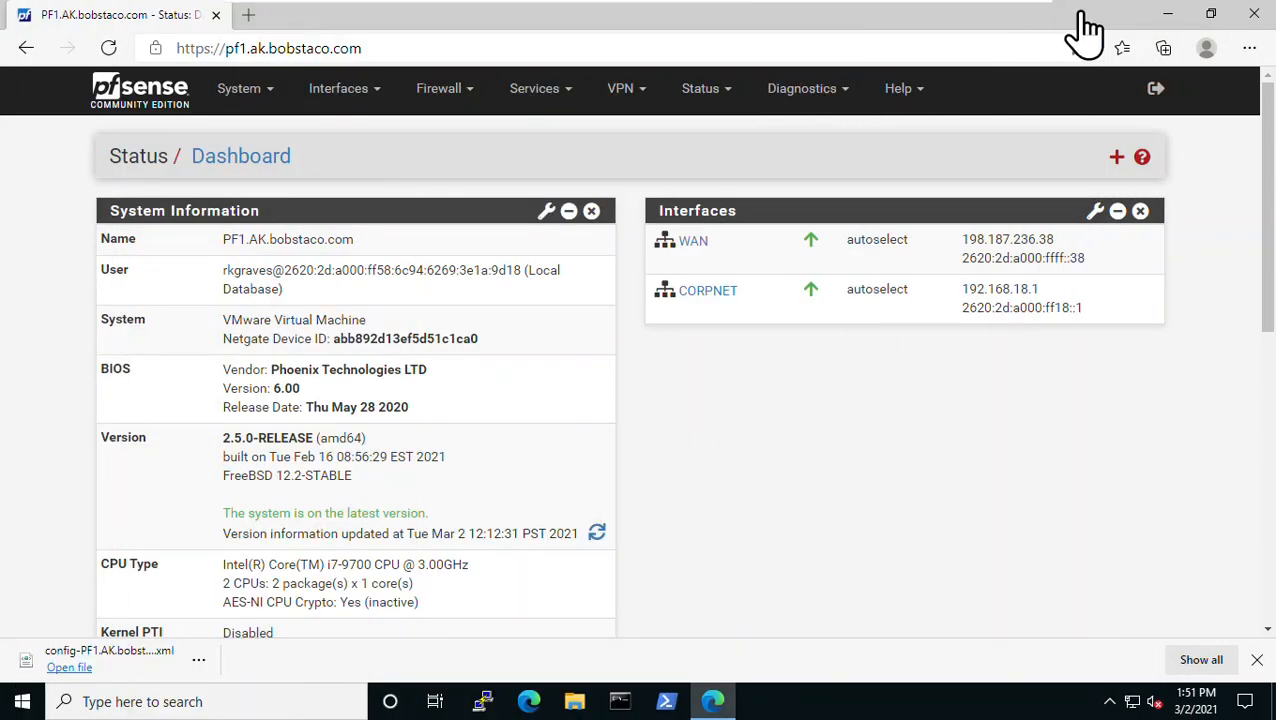
pyautogui.click(1168, 14)
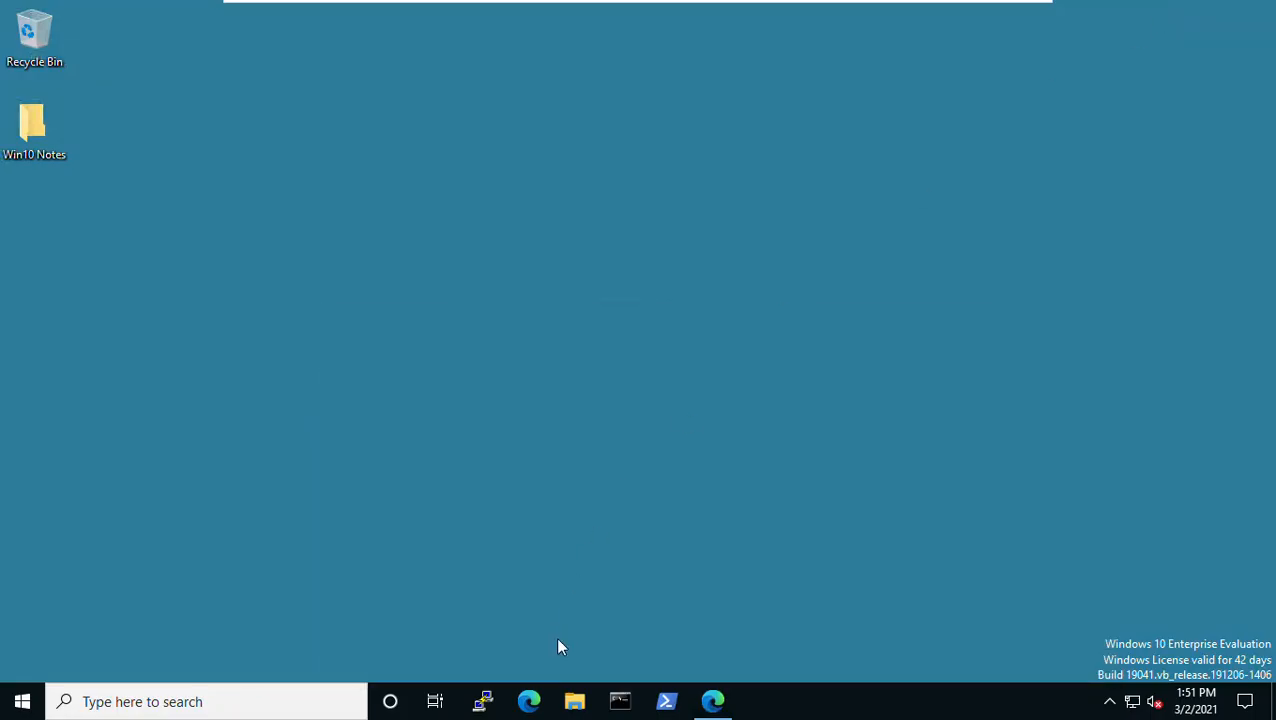
pyautogui.click(712, 701)
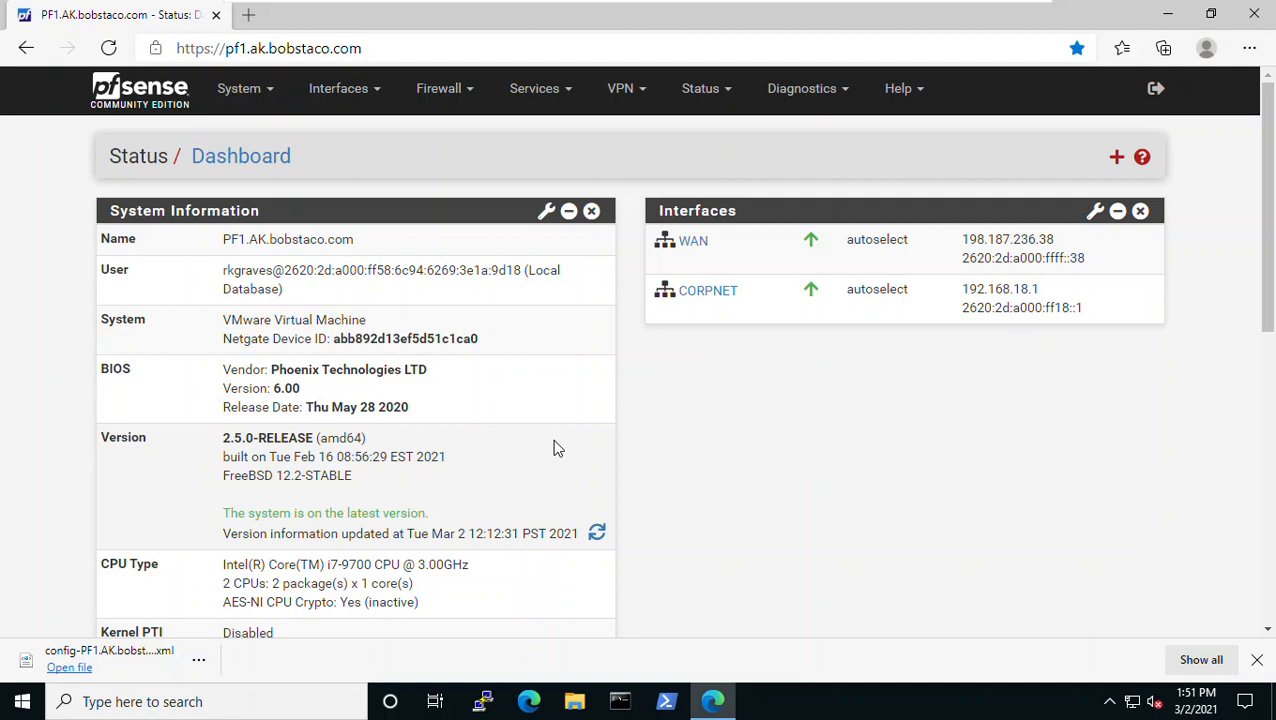
# - Open the OpenVPN server settings and start the remote access server setup wizard
pyautogui.click(626, 90)
pyautogui.click(645, 194)
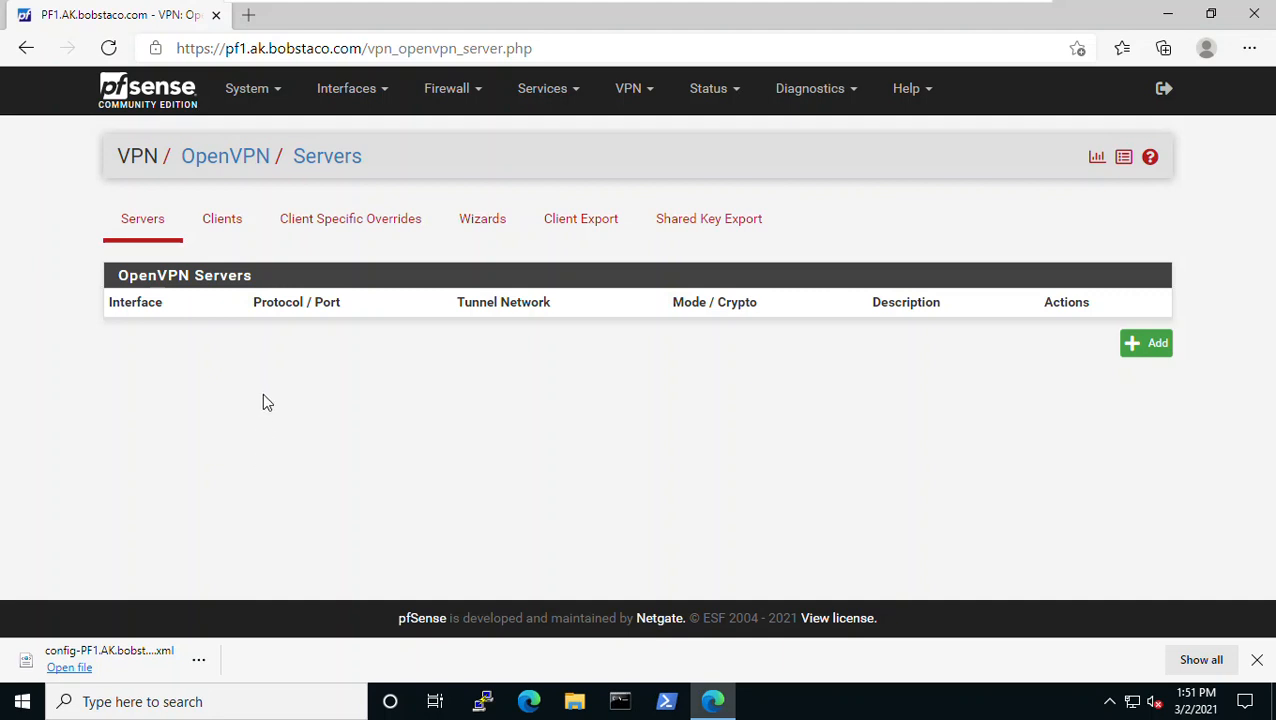
pyautogui.click(489, 224)
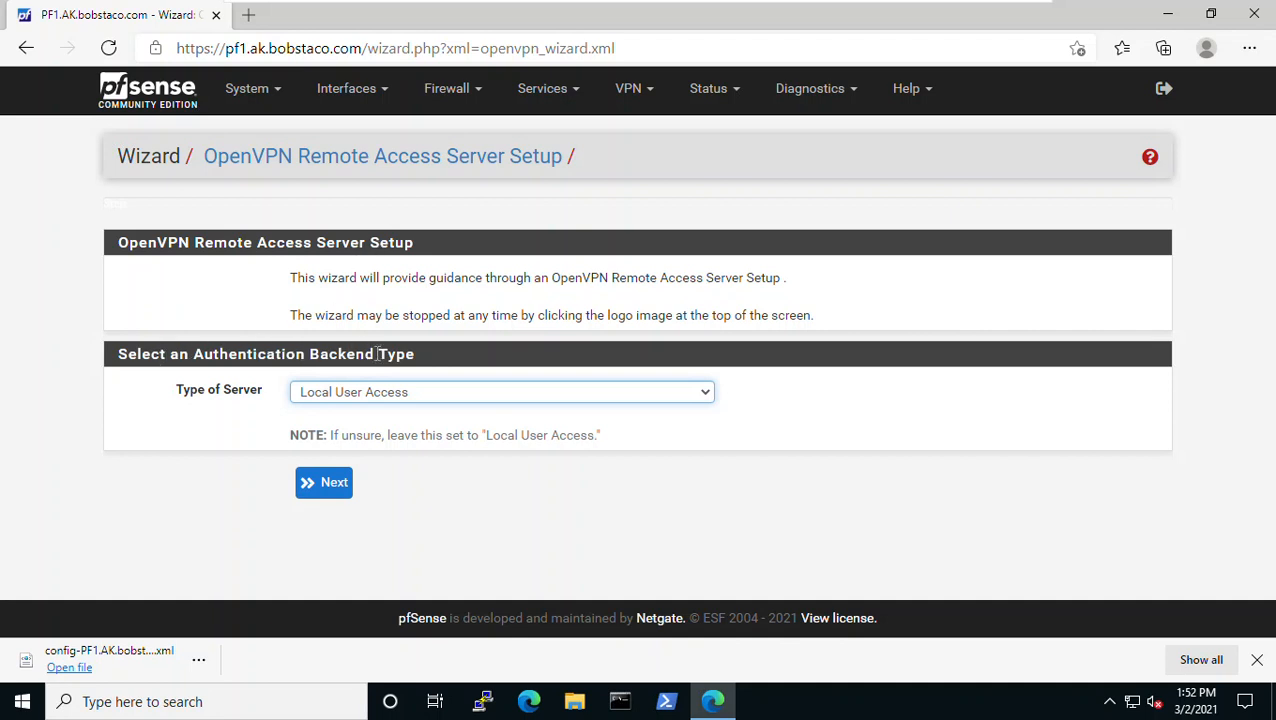
# - Choose Local User Access as the wizard's authentication backend type and continue to the certificate authority selection
pyautogui.click(708, 394)
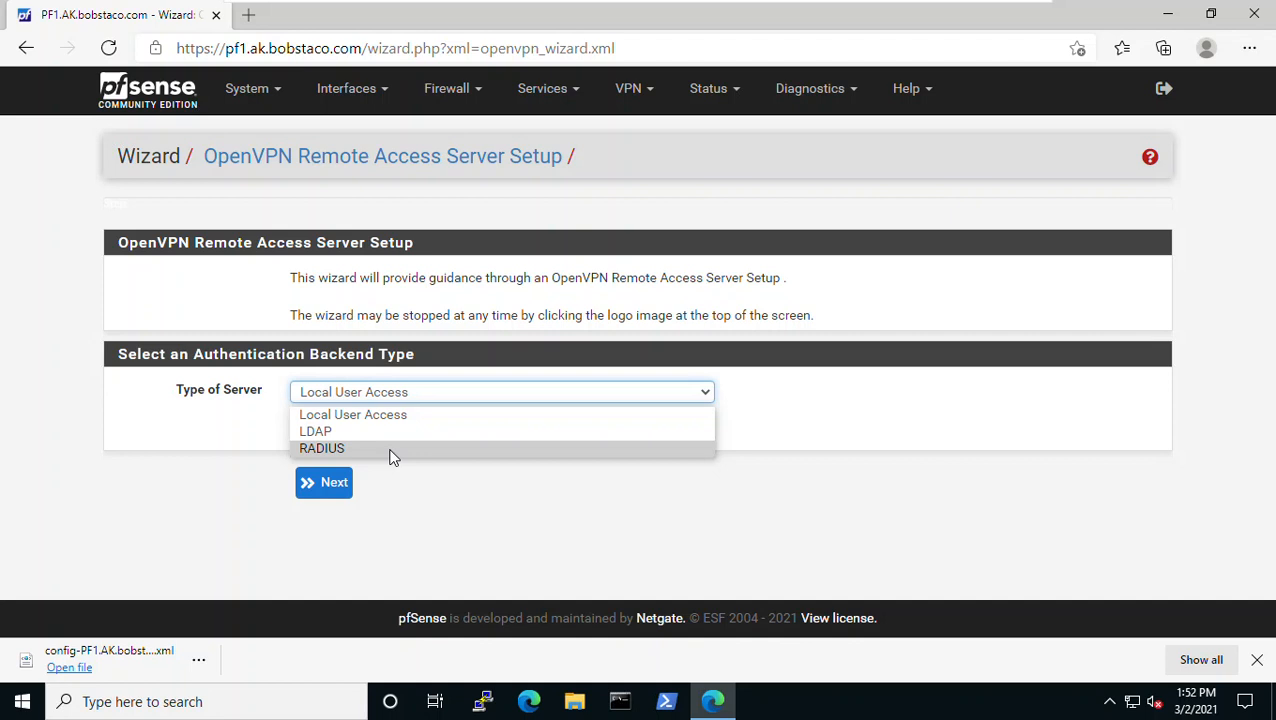
pyautogui.click(335, 418)
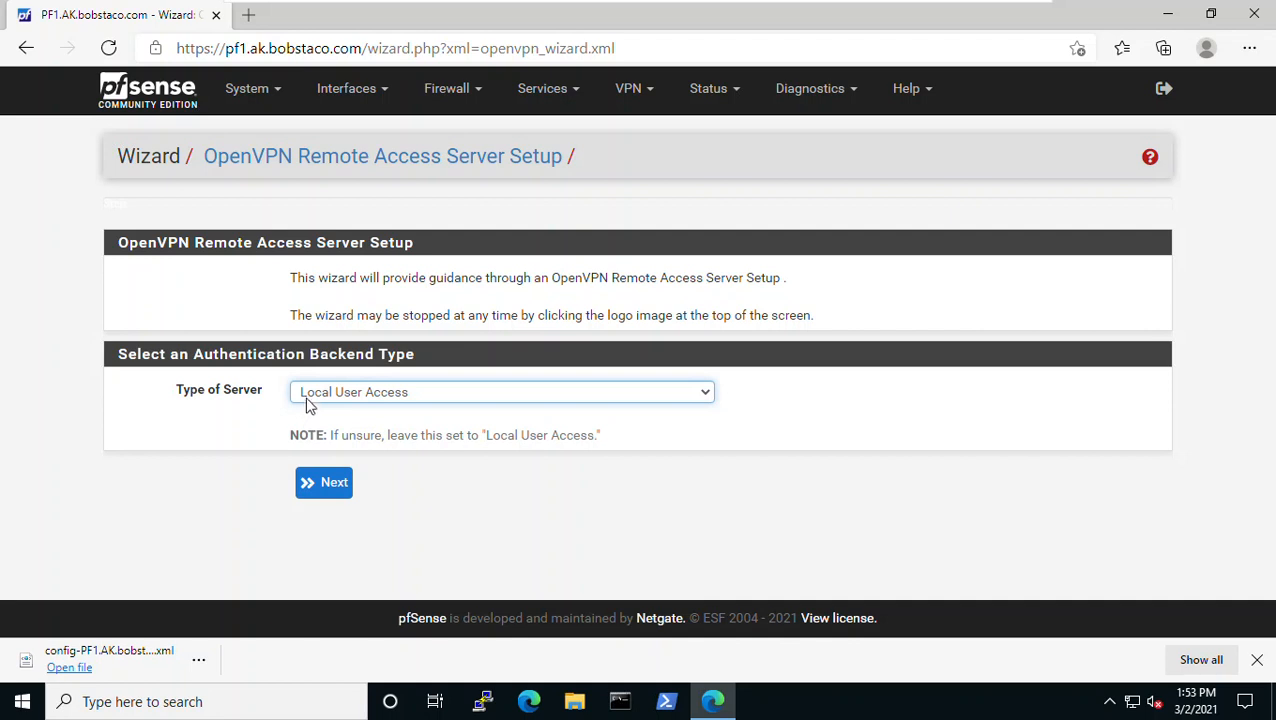
pyautogui.click(331, 483)
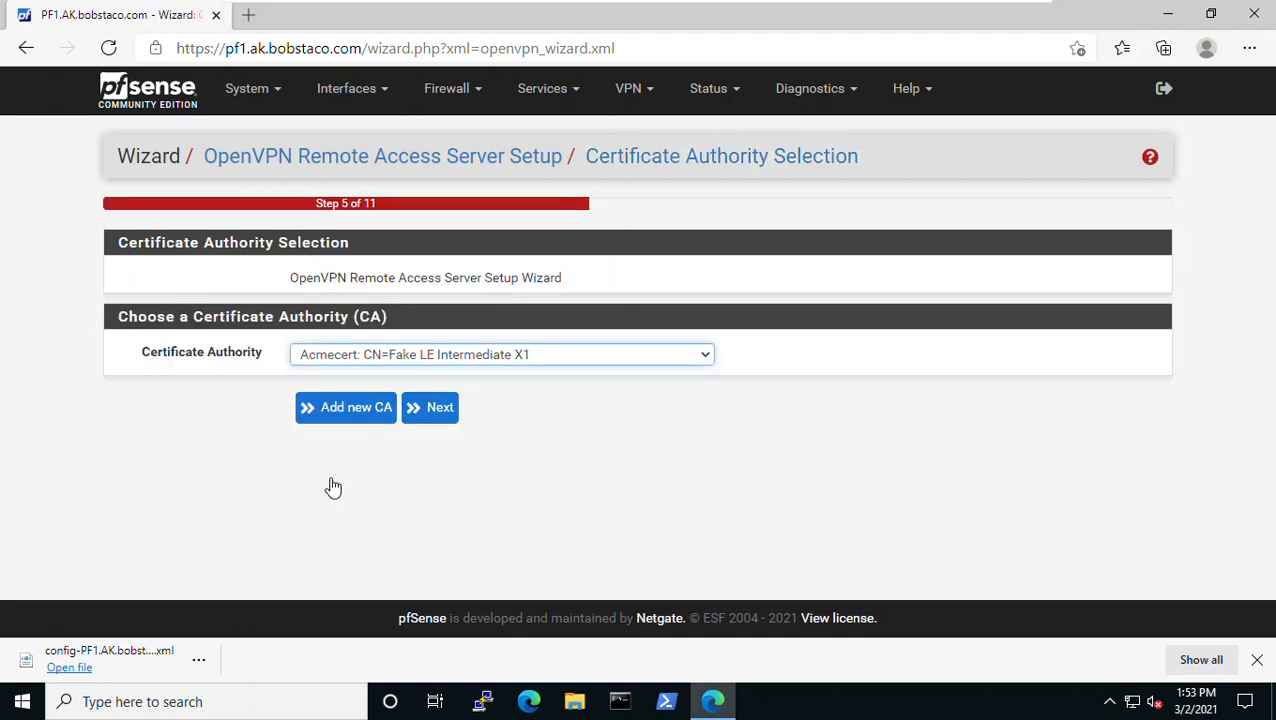
# - Check the existing certificate authorities, and begin a new one with the descriptive name OpenVPN-CA
pyautogui.moveTo(118, 318); pyautogui.dragTo(414, 332)
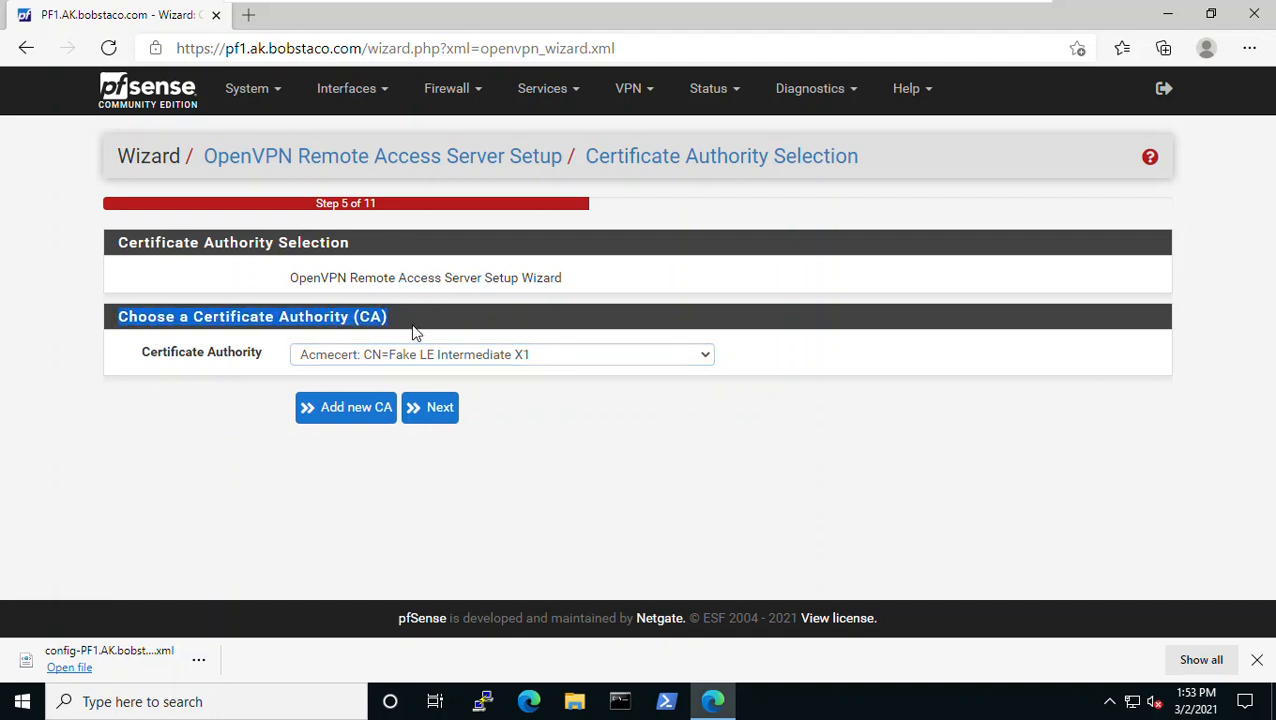
pyautogui.click(707, 358)
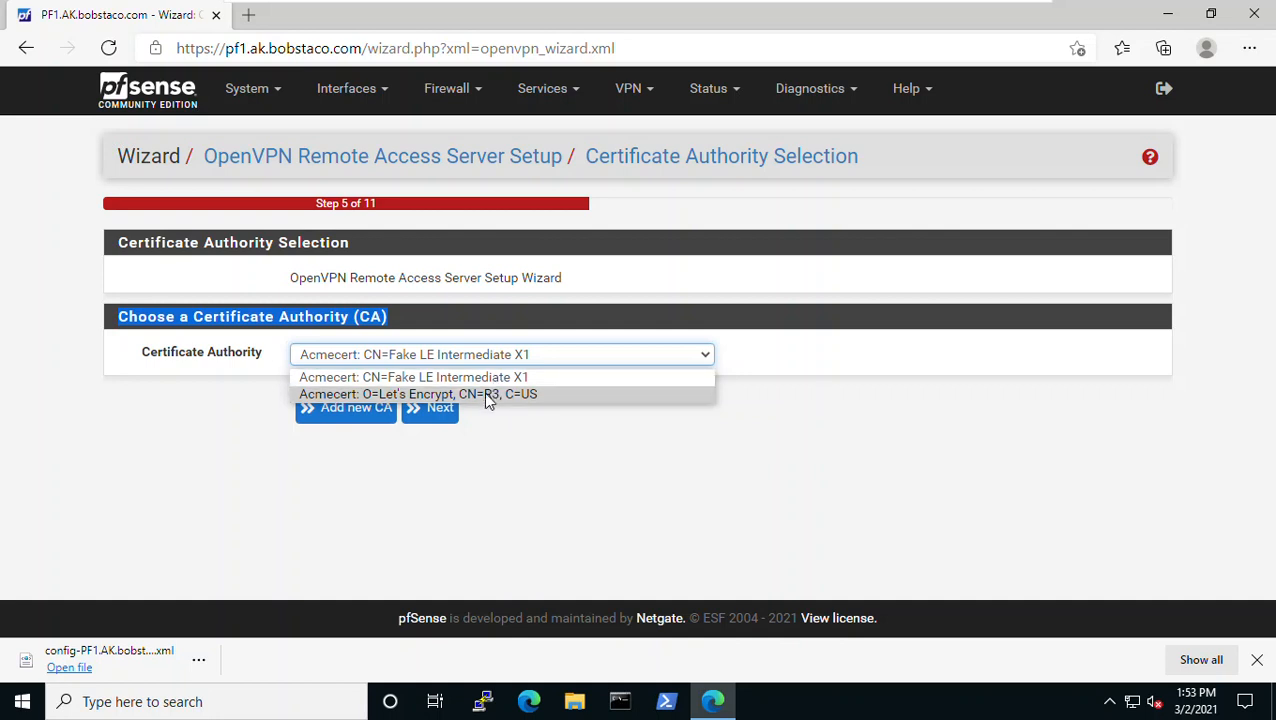
pyautogui.click(500, 445)
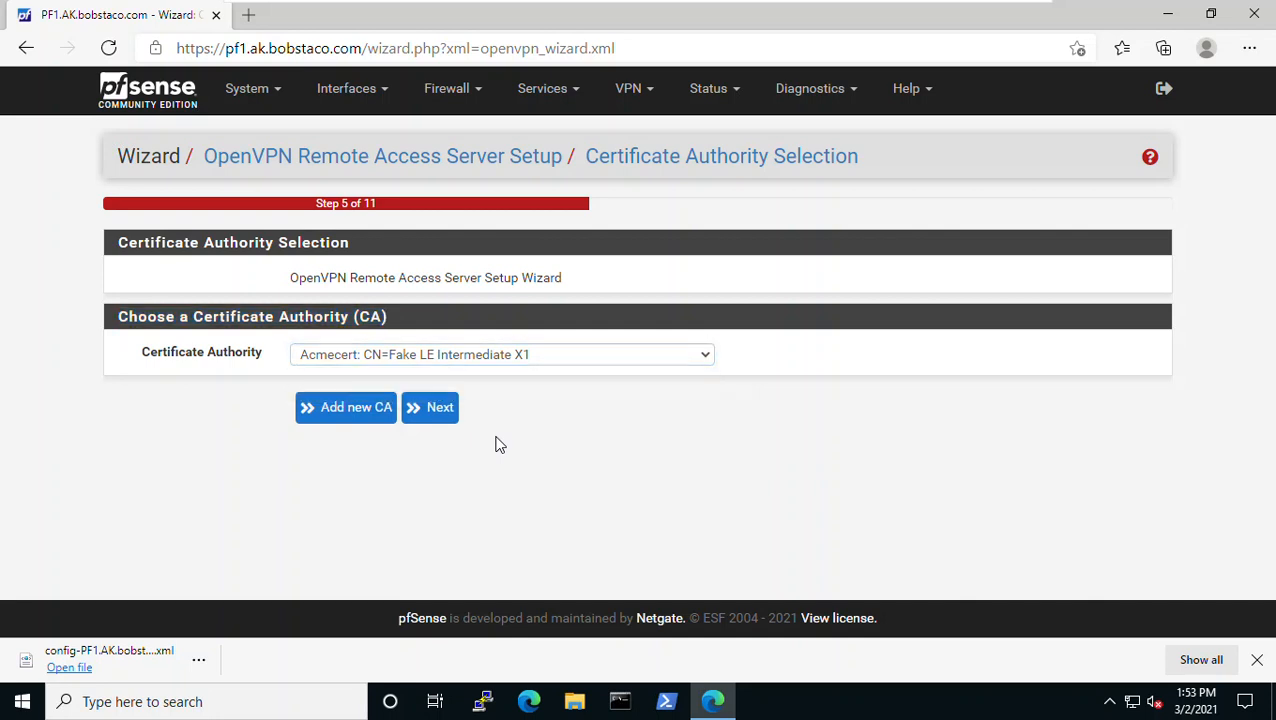
pyautogui.click(352, 409)
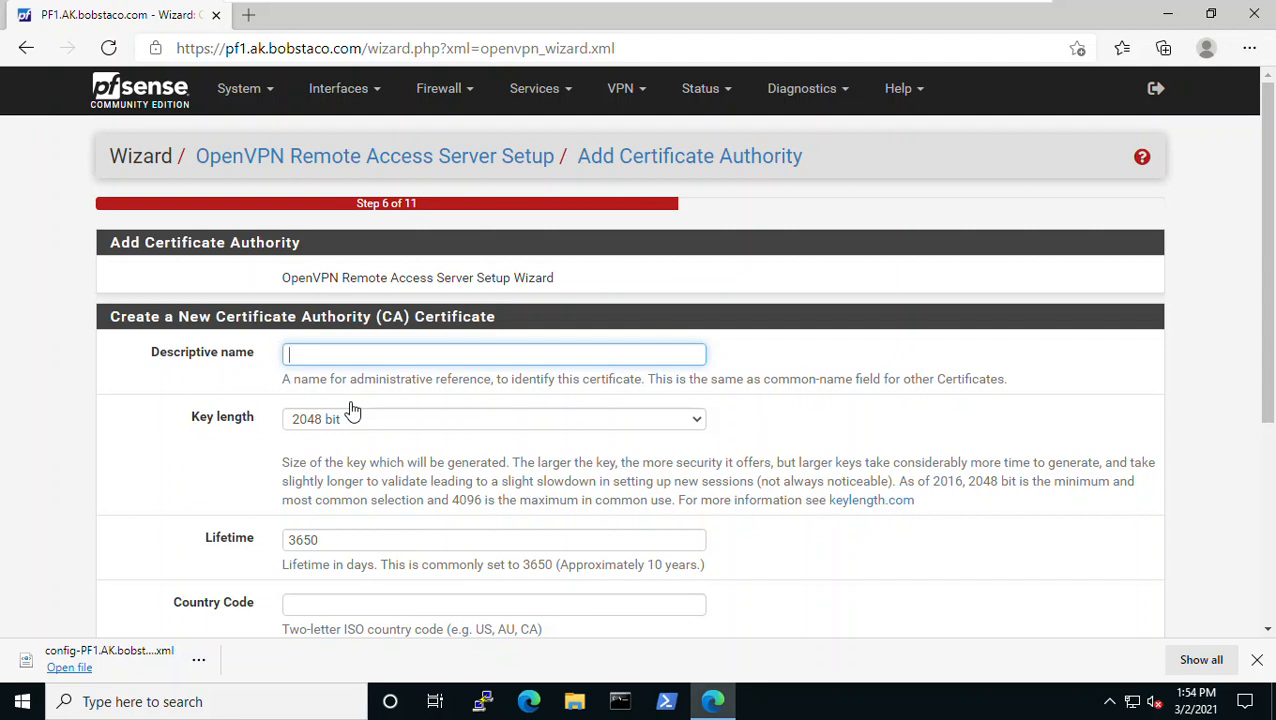
pyautogui.write('OpenVPN-CA')
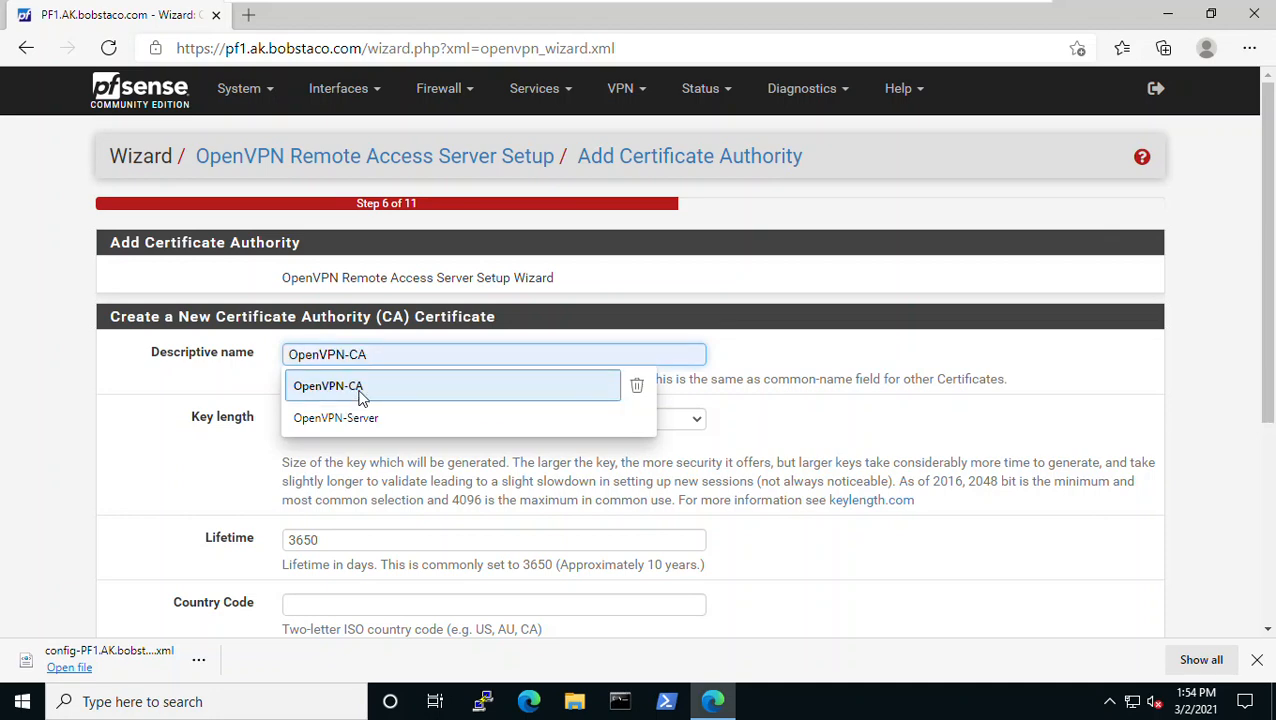
pyautogui.click(361, 392)
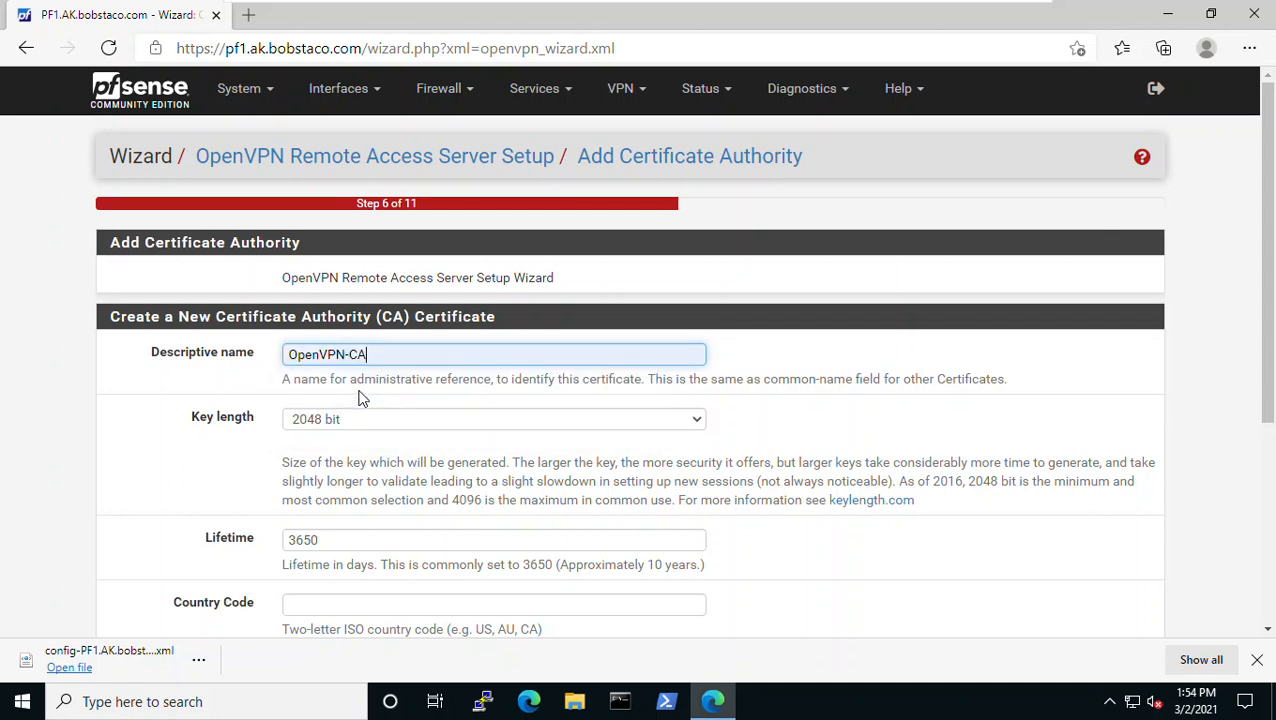
# - Review the available key lengths and the recommended lifetime for the new certificate authority
pyautogui.scroll(-1, 379, 433)
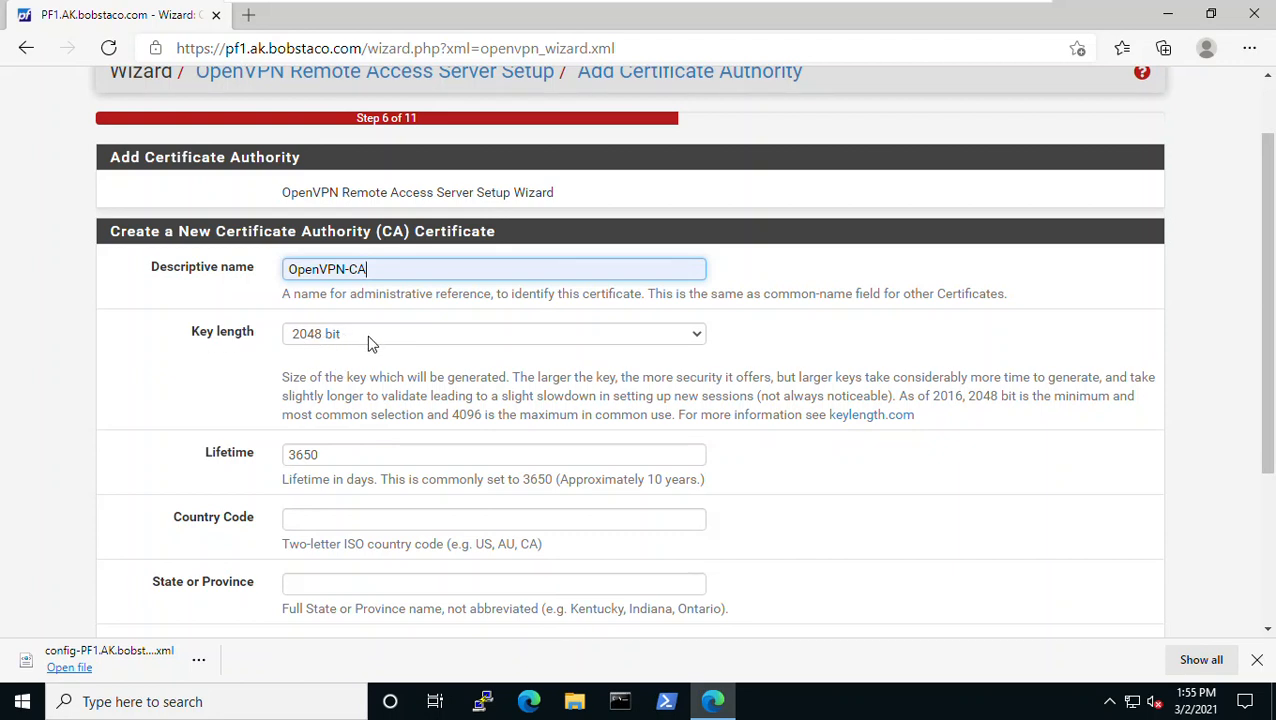
pyautogui.moveTo(899, 397); pyautogui.dragTo(1110, 397)
pyautogui.click(697, 340)
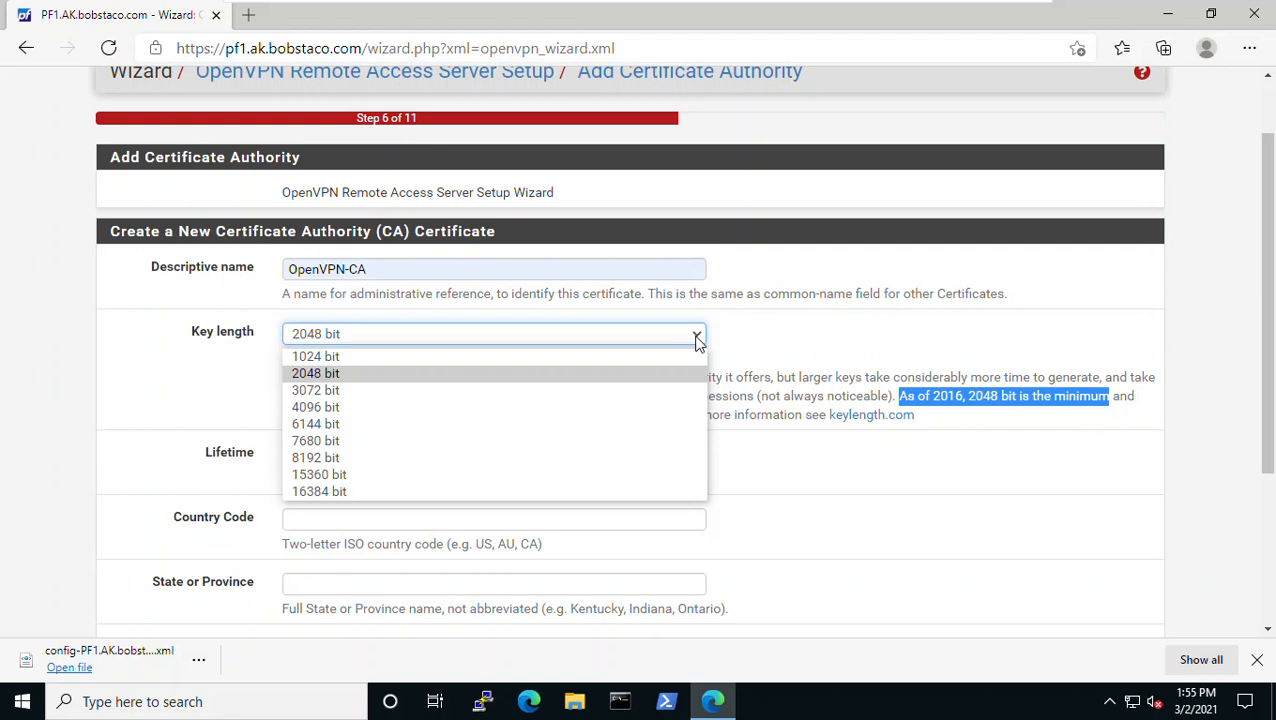
pyautogui.click(762, 341)
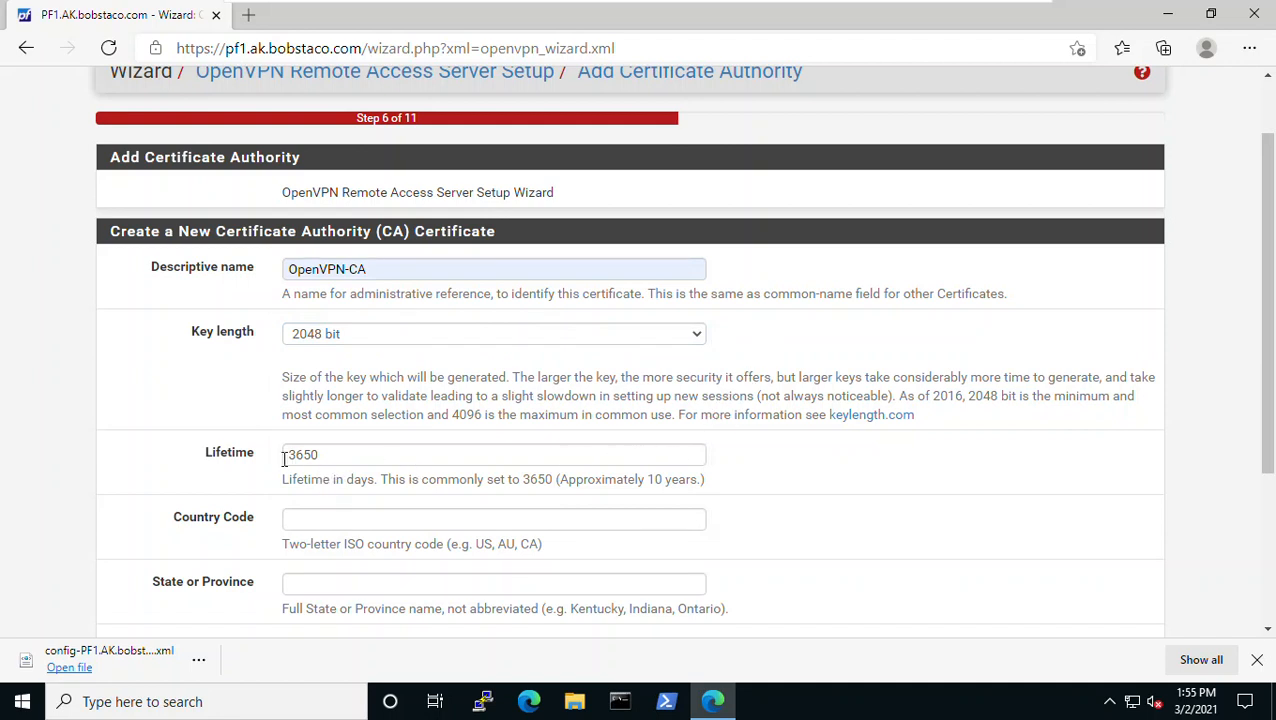
pyautogui.moveTo(293, 453); pyautogui.dragTo(322, 452)
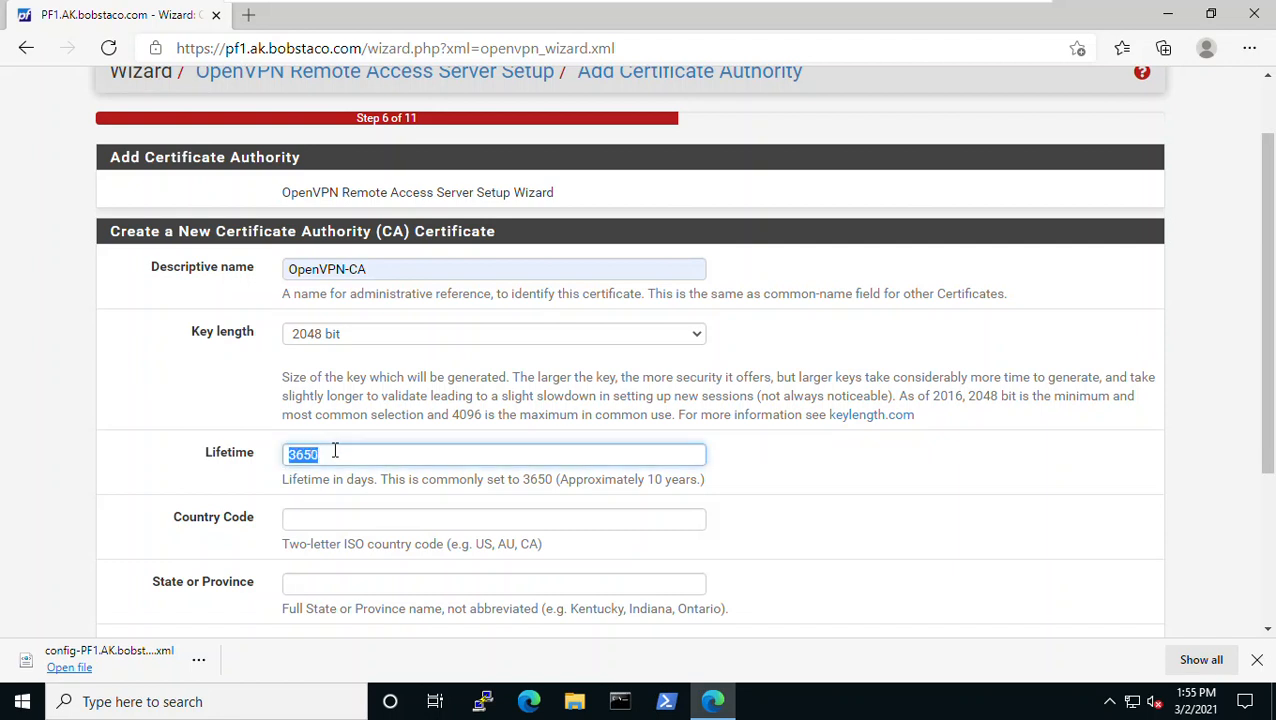
pyautogui.moveTo(525, 479); pyautogui.dragTo(727, 493)
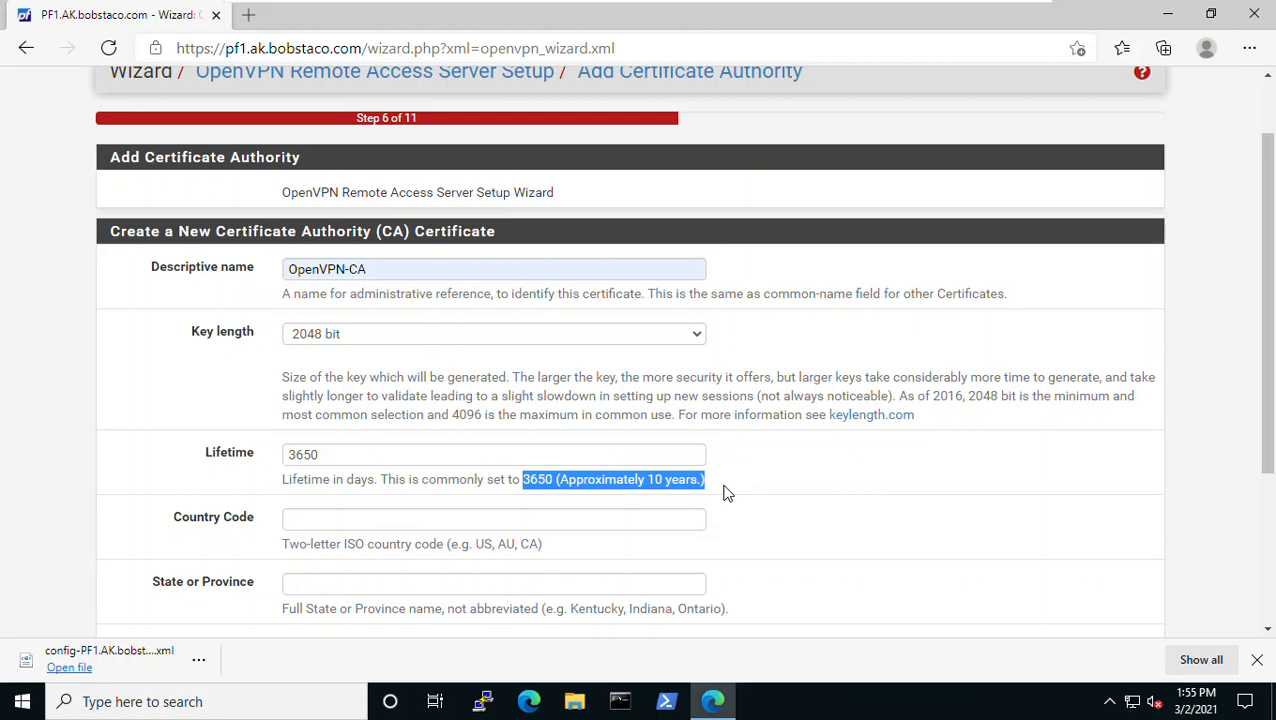
pyautogui.click(743, 485)
# - Create the certificate authority with country code US, state ID, city CDA and organization AK.bobstaco.com
pyautogui.scroll(-1, 745, 487)
pyautogui.scroll(-1, 743, 487)
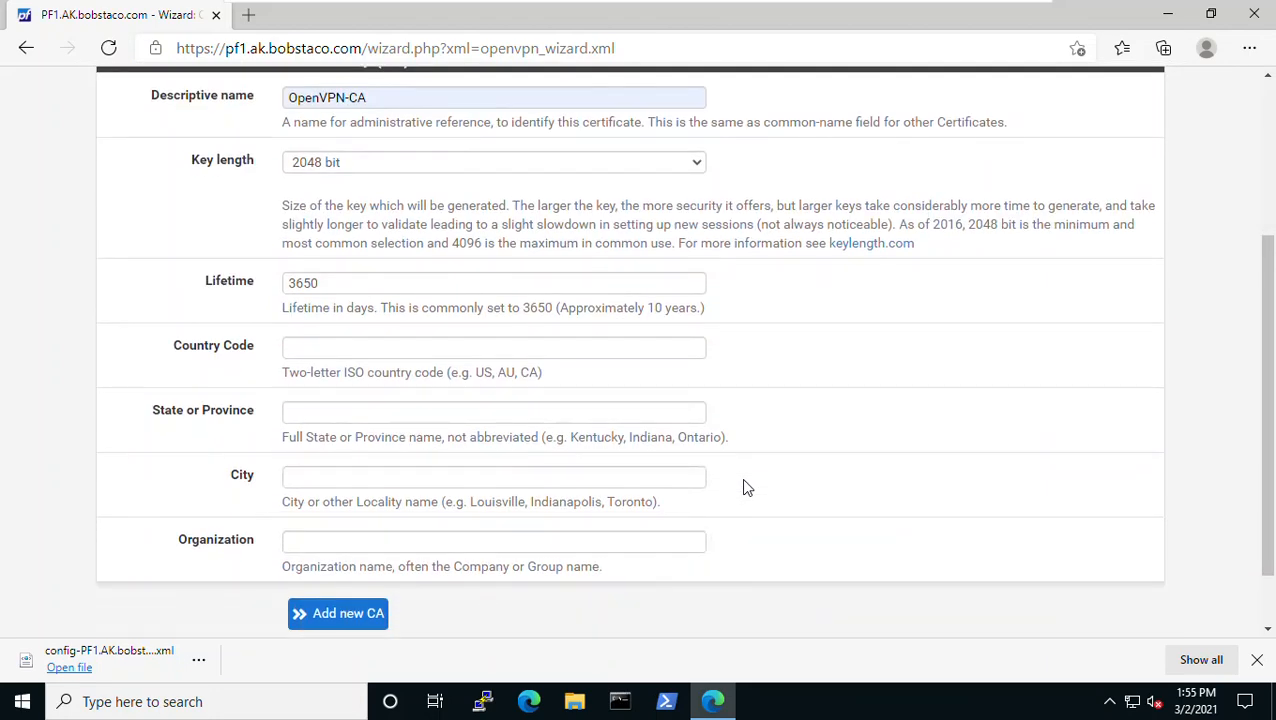
pyautogui.click(326, 347)
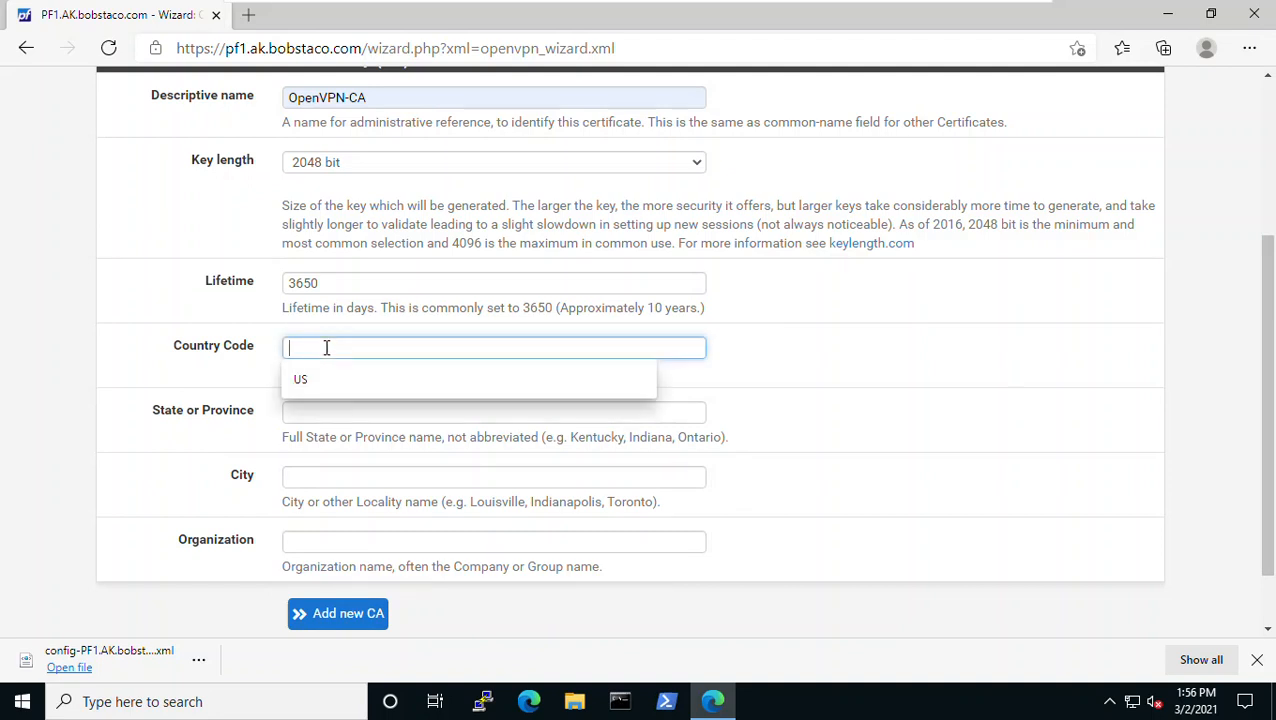
pyautogui.click(309, 379)
pyautogui.click(304, 410)
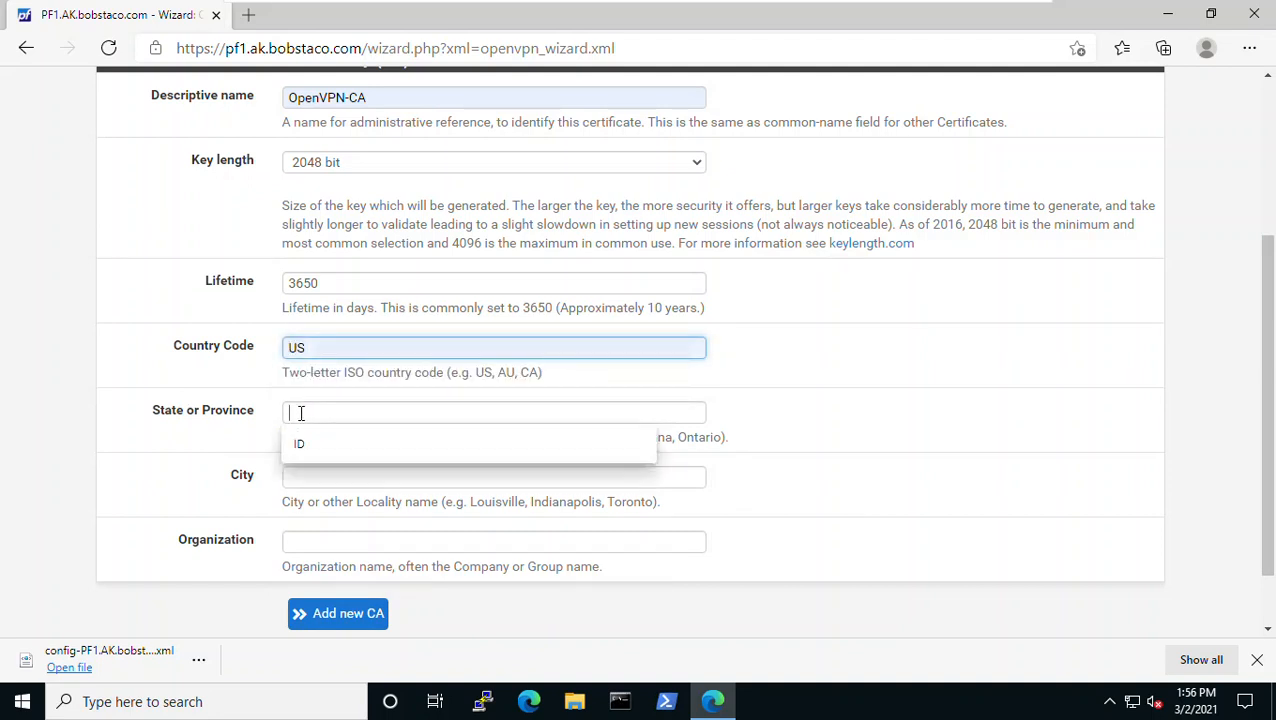
pyautogui.click(303, 440)
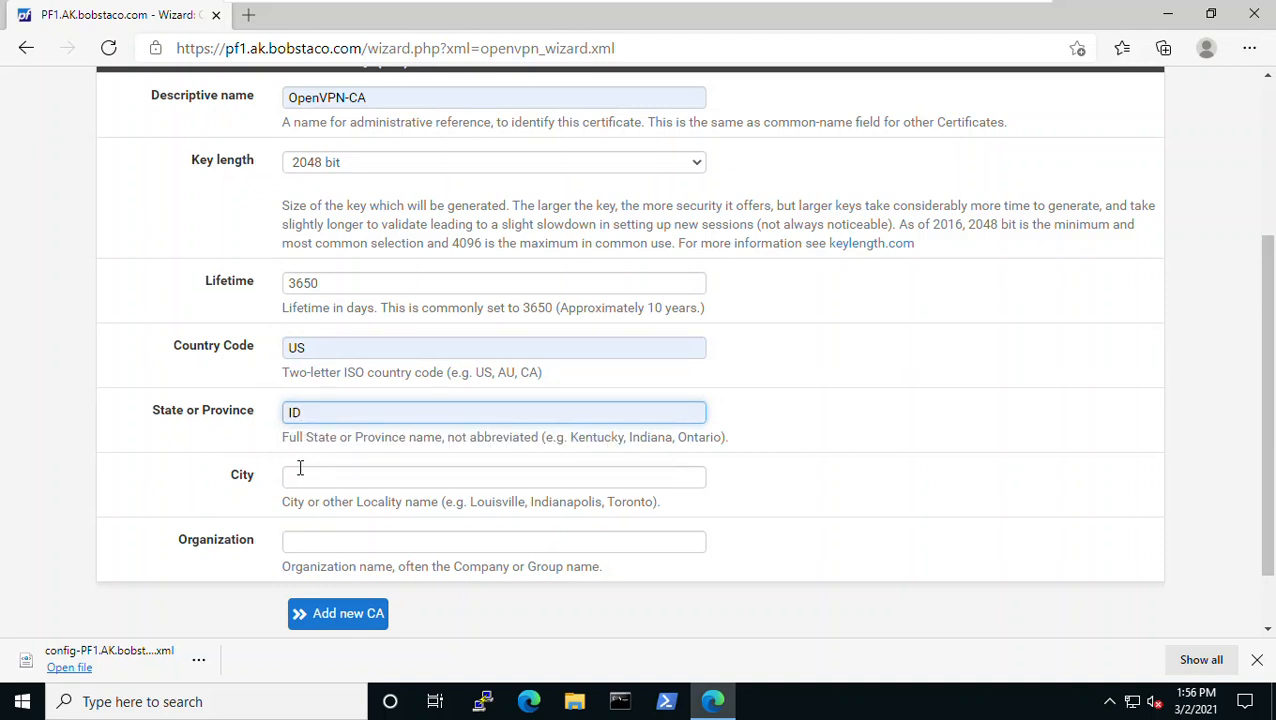
pyautogui.click(300, 477)
pyautogui.click(303, 511)
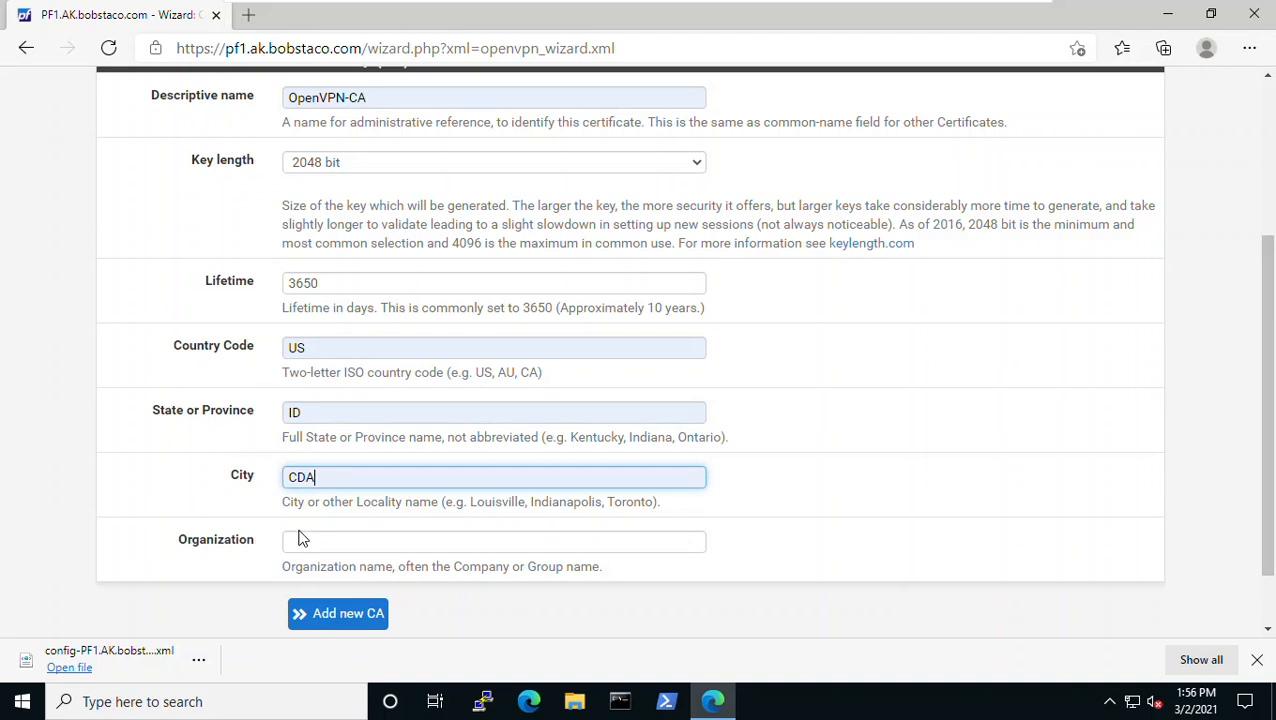
pyautogui.click(297, 540)
pyautogui.click(310, 576)
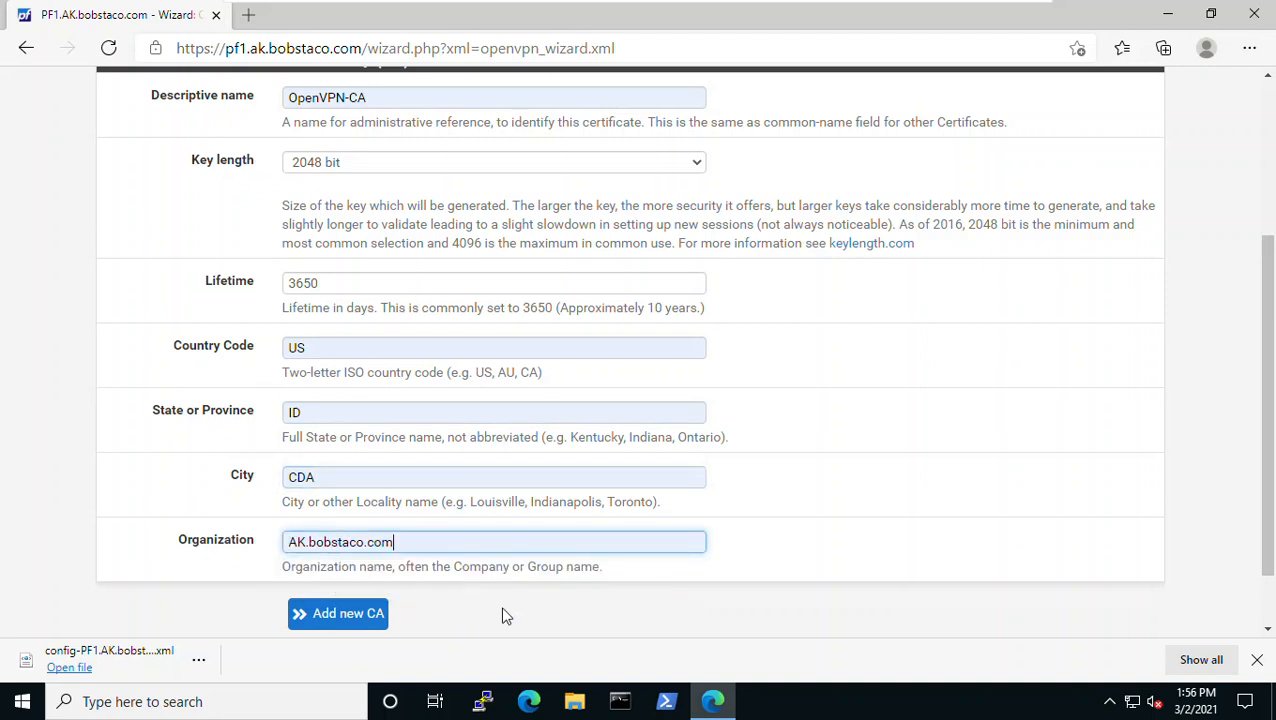
pyautogui.moveTo(716, 700)
pyautogui.click(341, 618)
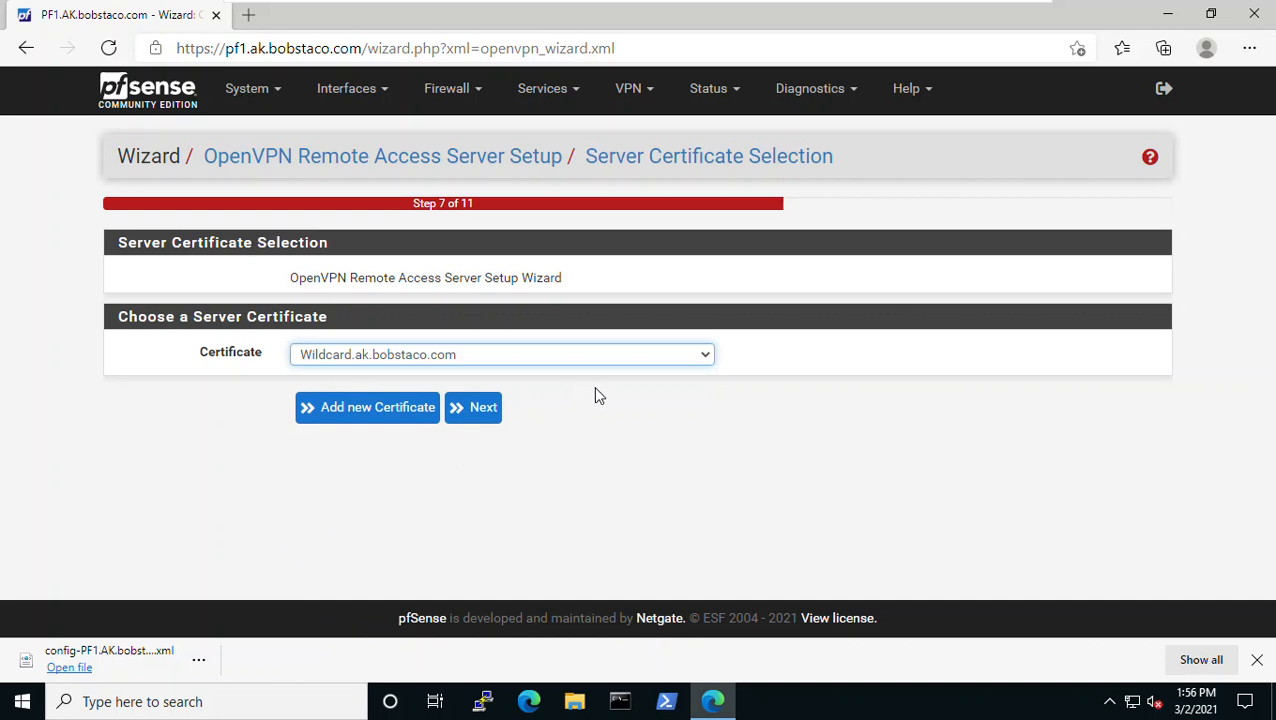
# - Check the existing server certificates, and begin a new one with the descriptive name OpenVPN-Server
pyautogui.click(705, 358)
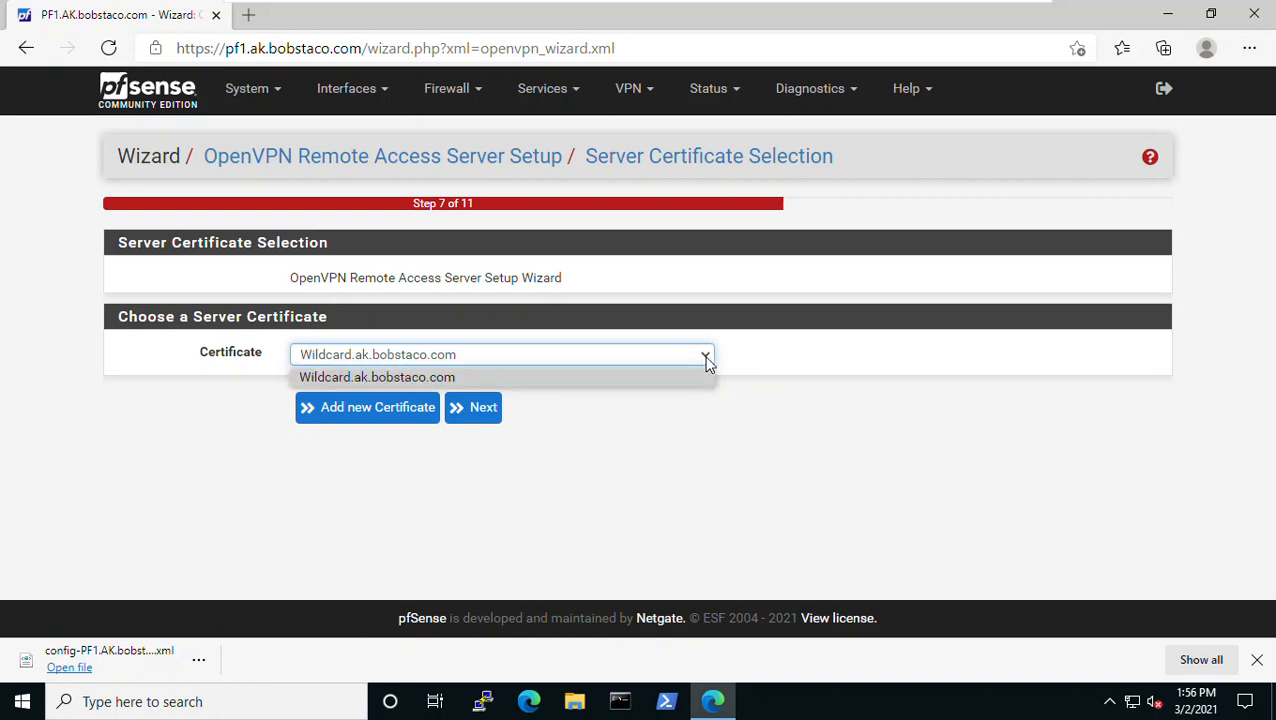
pyautogui.click(213, 316)
pyautogui.moveTo(213, 316); pyautogui.dragTo(243, 316)
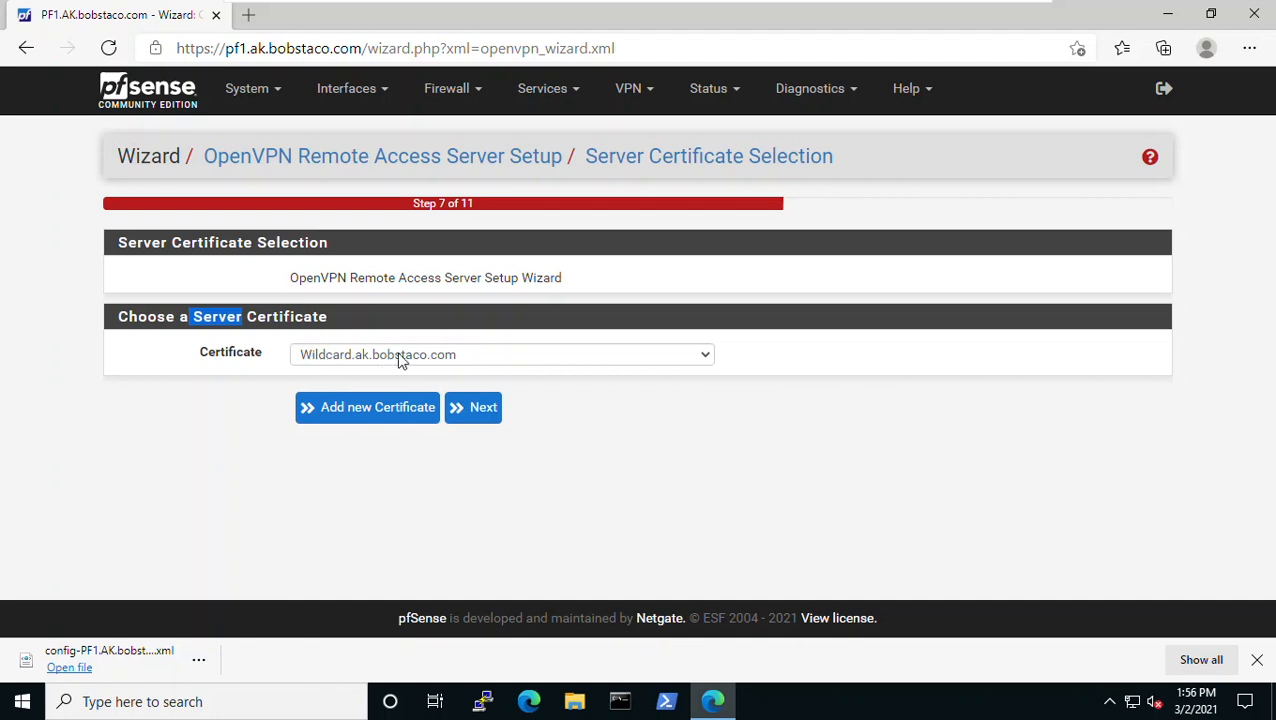
pyautogui.click(462, 356)
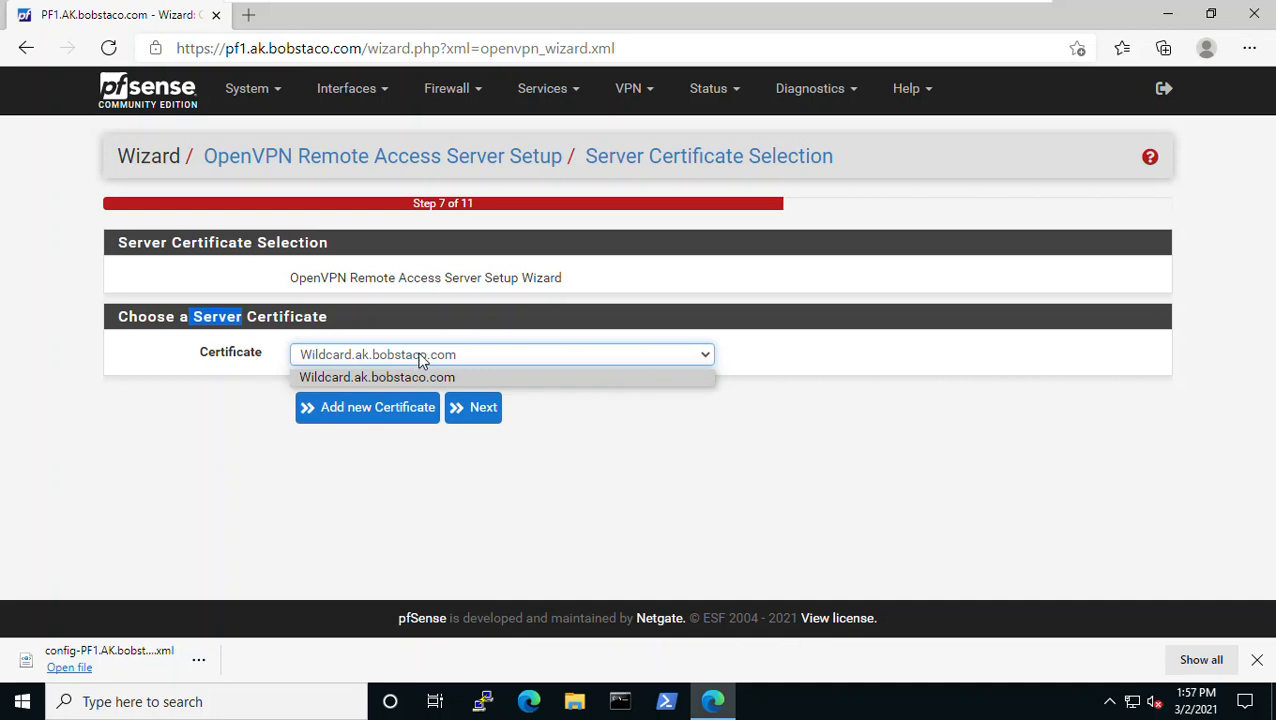
pyautogui.click(545, 437)
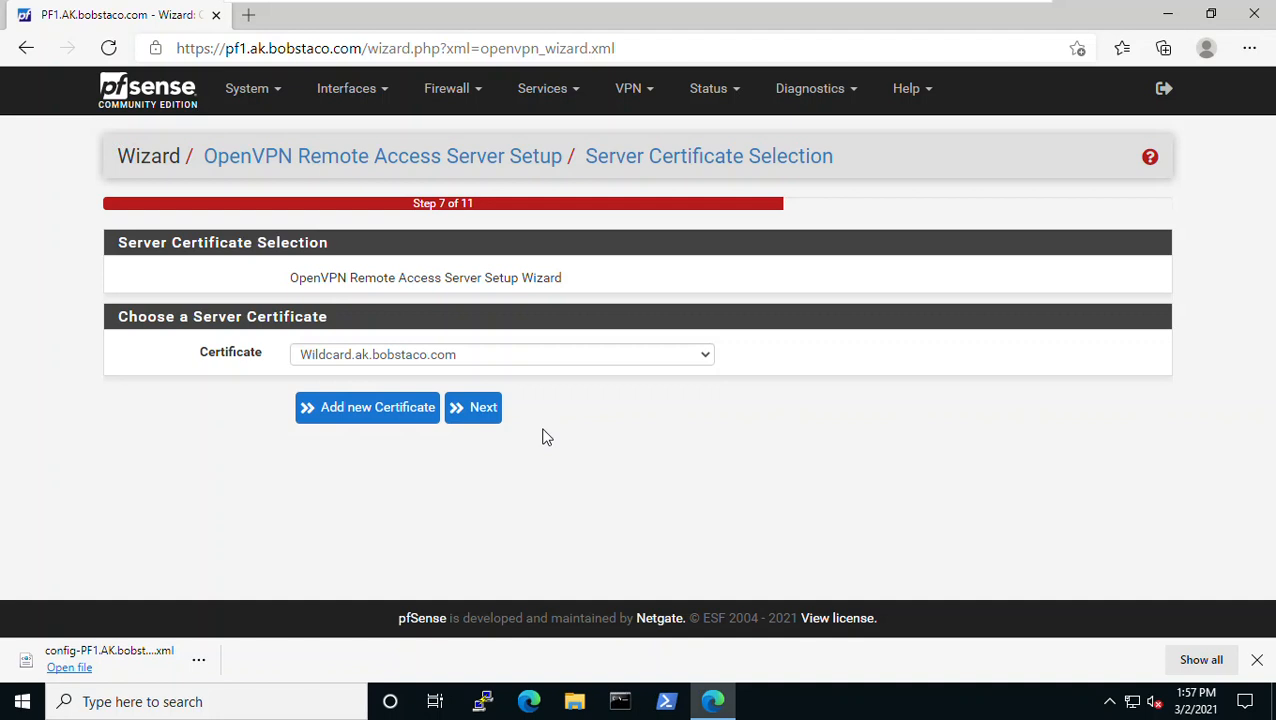
pyautogui.click(357, 415)
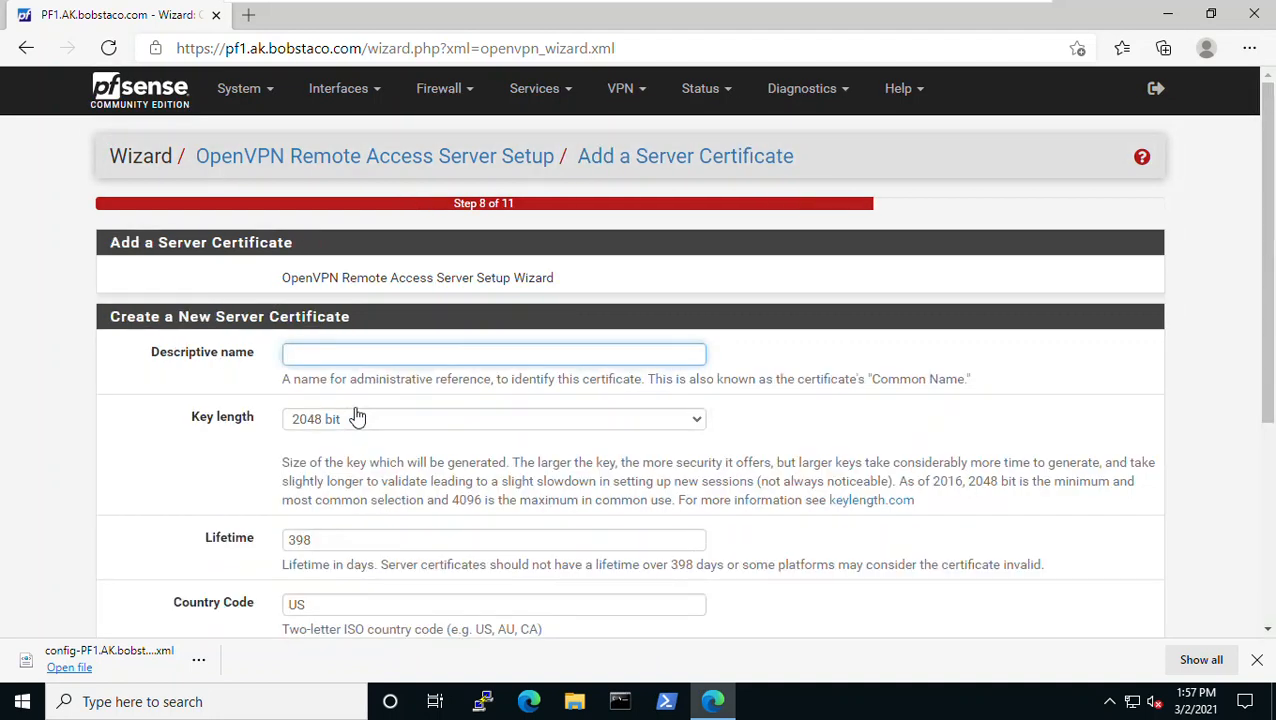
pyautogui.click(311, 353)
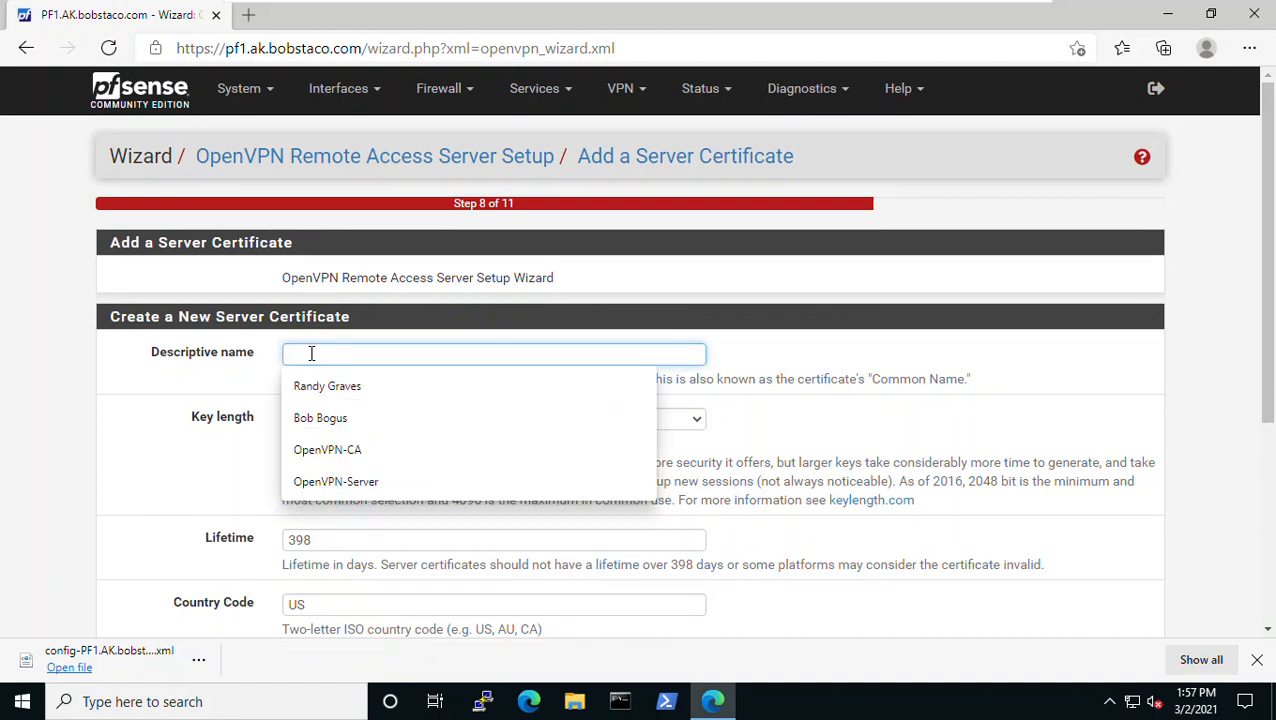
pyautogui.click(336, 481)
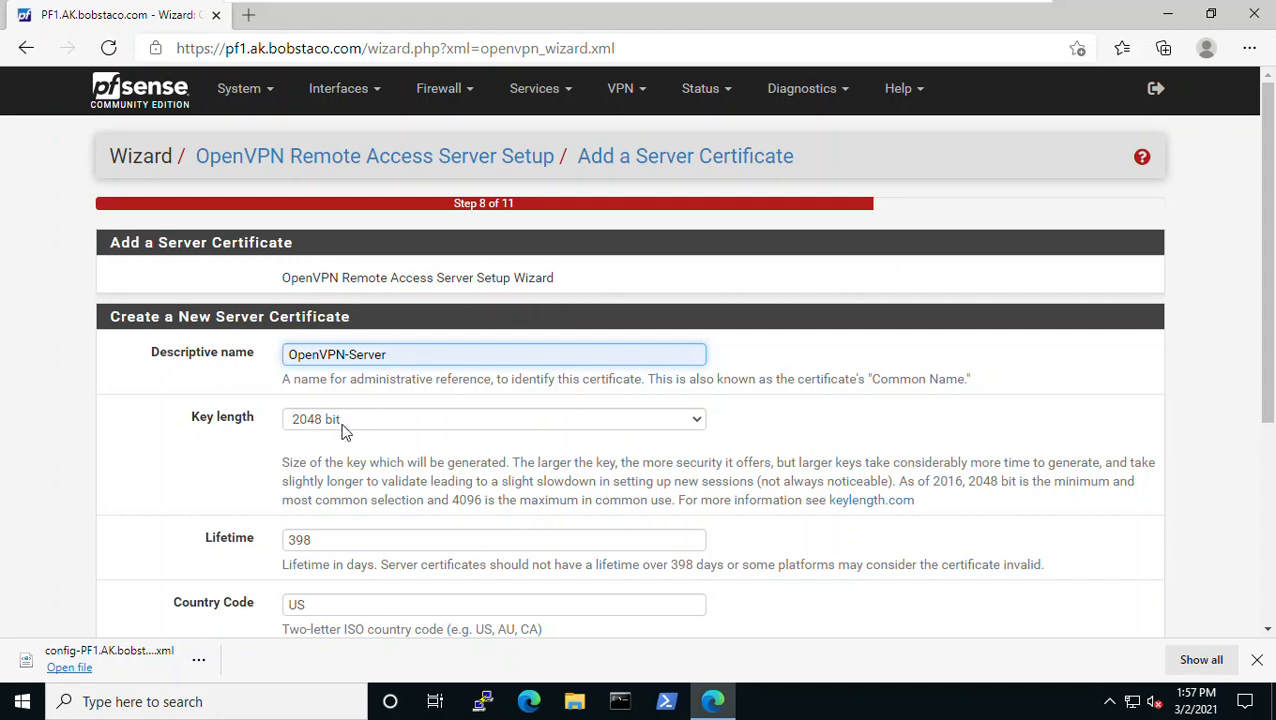
# - Review the lifetime guidance for the new server certificate, including the note about platform validity
pyautogui.scroll(-2, 345, 430)
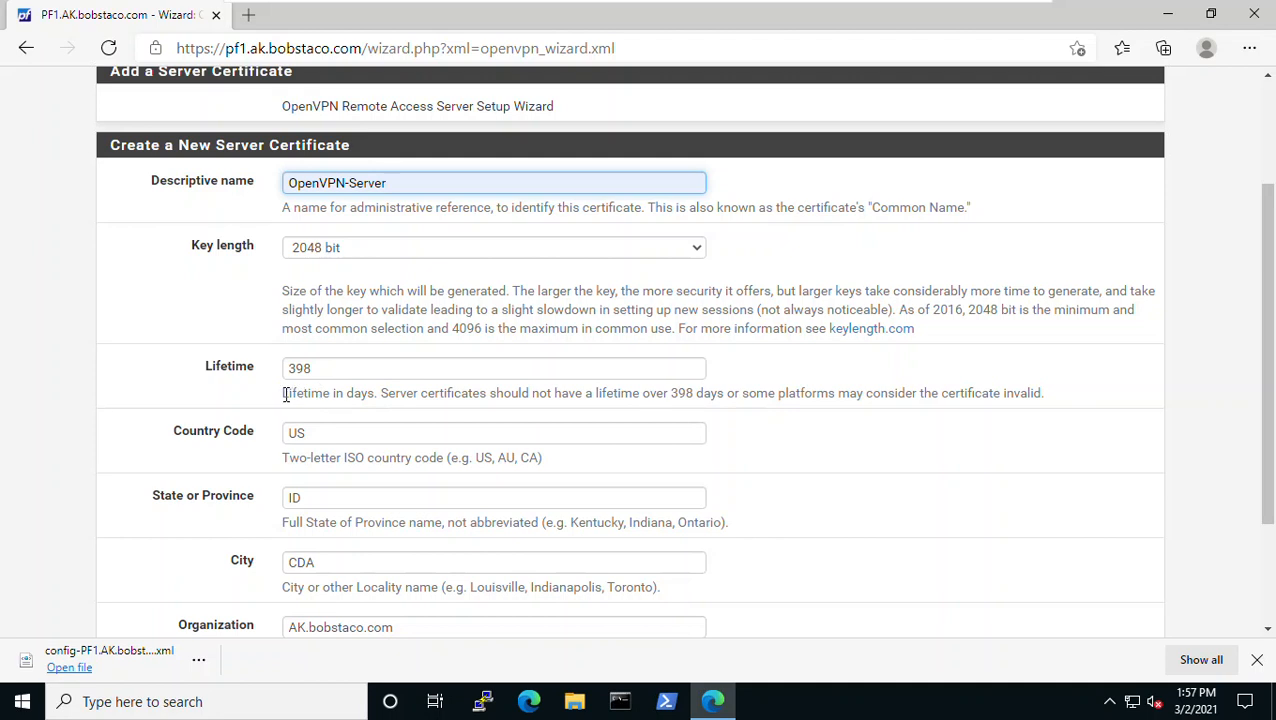
pyautogui.moveTo(284, 394); pyautogui.dragTo(464, 392)
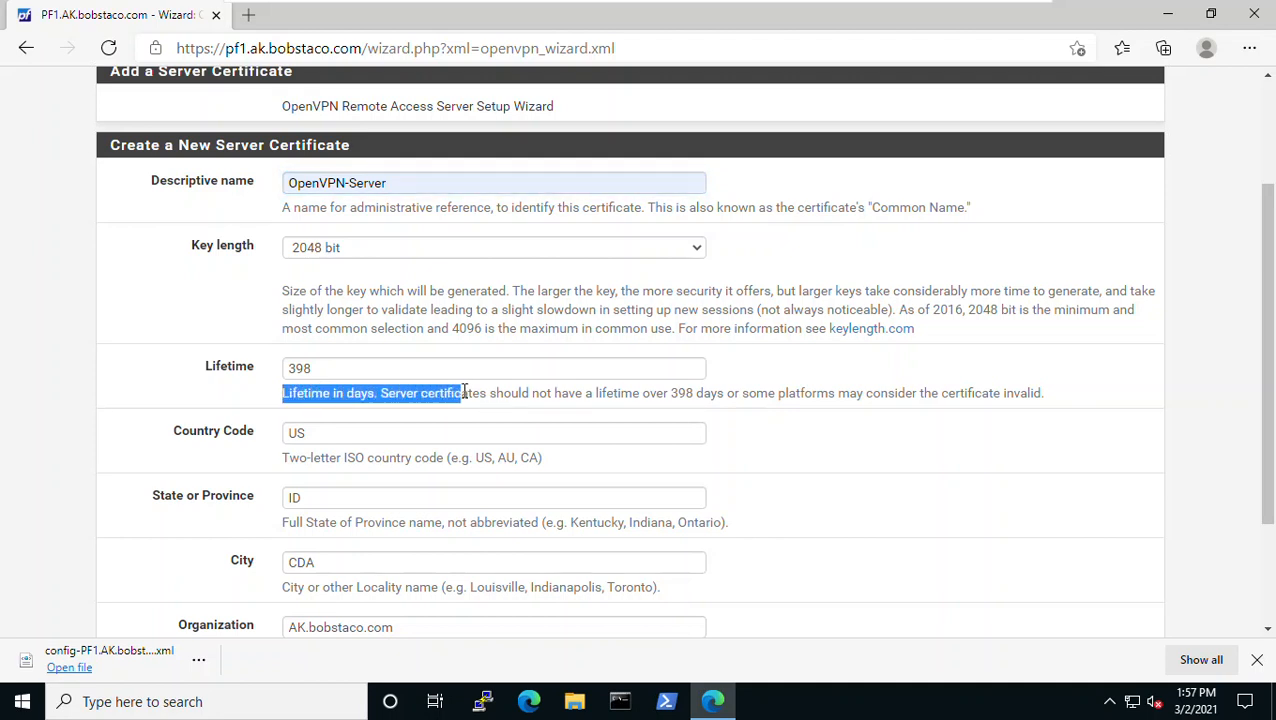
pyautogui.moveTo(464, 392); pyautogui.dragTo(643, 398)
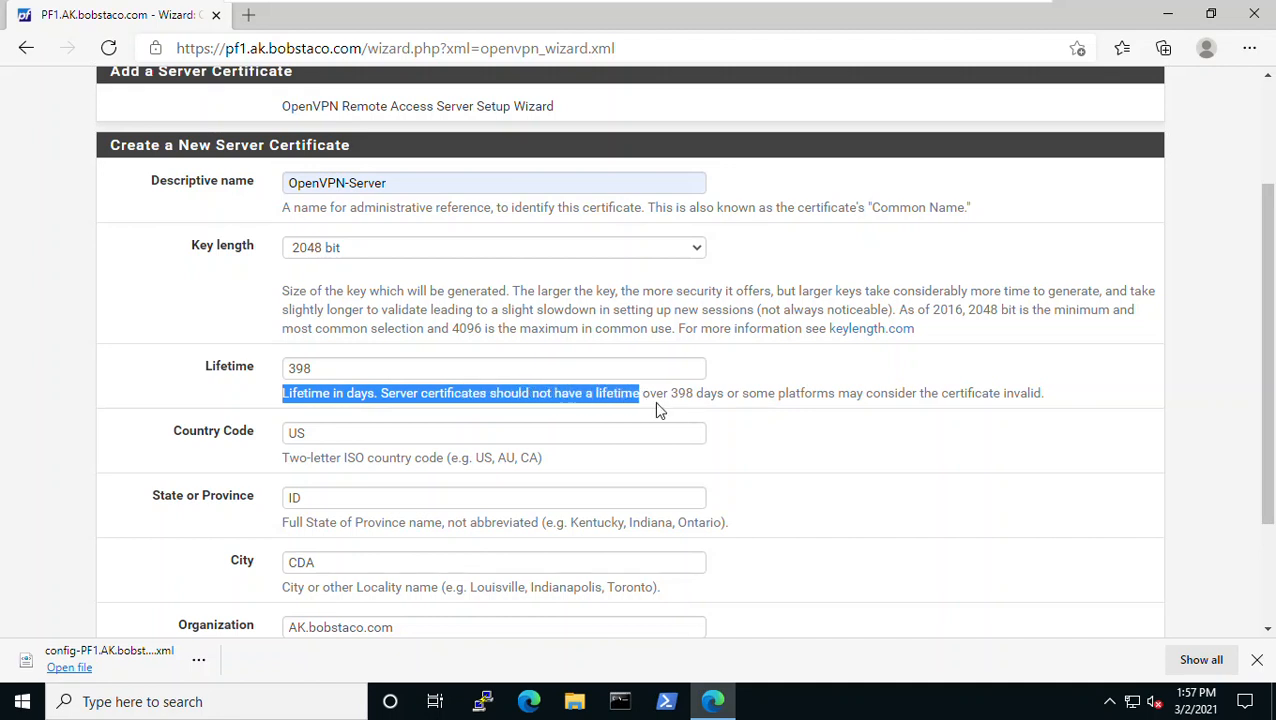
pyautogui.click(735, 439)
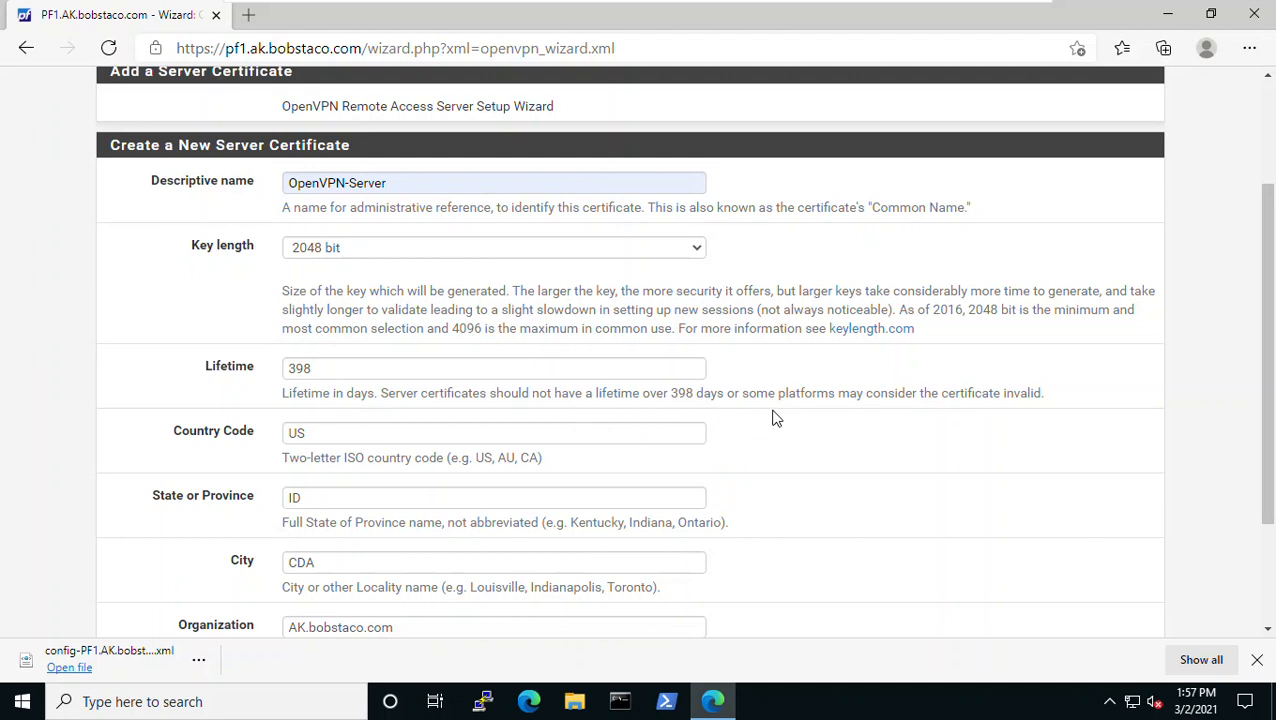
pyautogui.moveTo(739, 397); pyautogui.dragTo(1044, 391)
pyautogui.click(1008, 463)
# - Check the prefilled server certificate details and create the certificate with a 2048 bit key and a 398-day lifetime
pyautogui.scroll(-3, 360, 373)
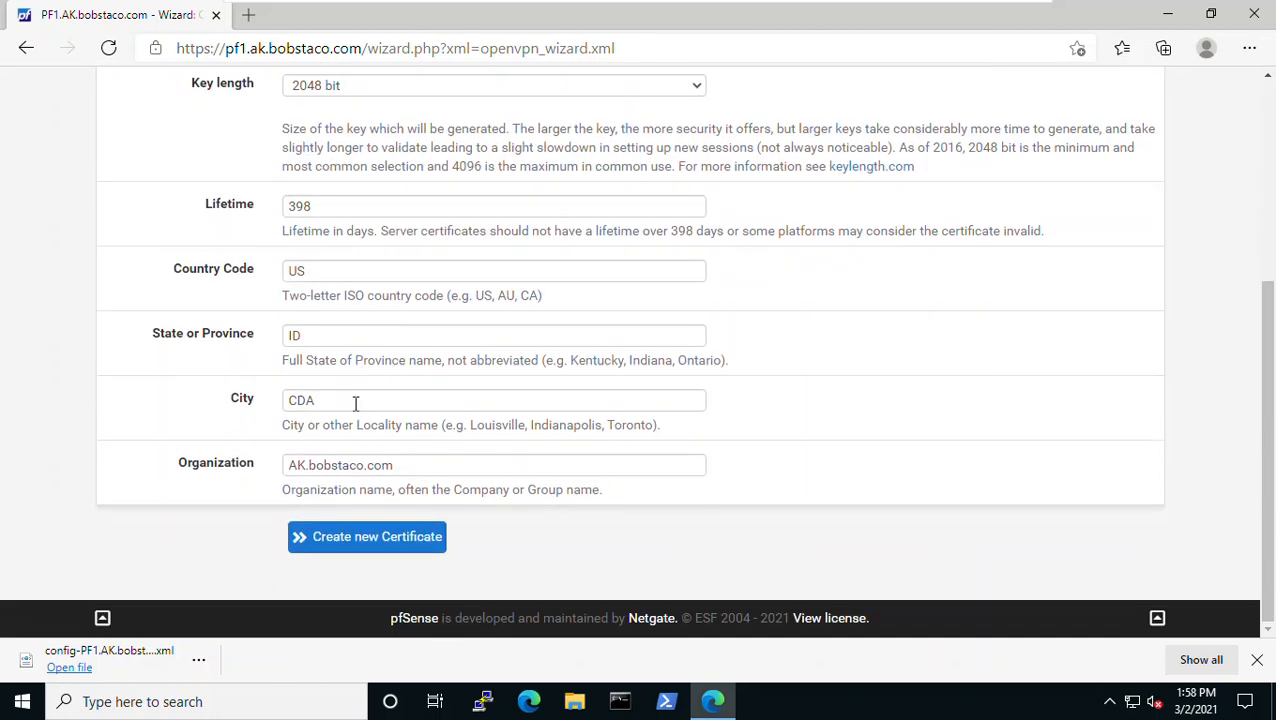
pyautogui.scroll(2, 382, 507)
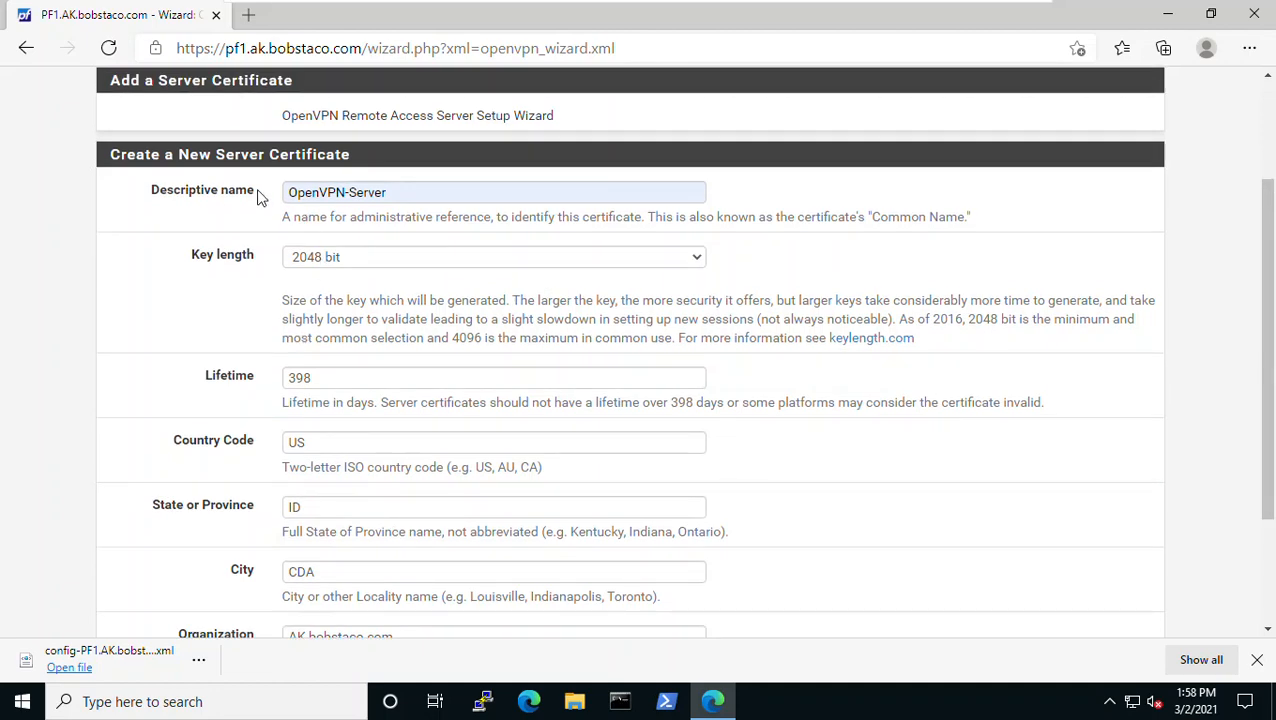
pyautogui.scroll(1, 250, 200)
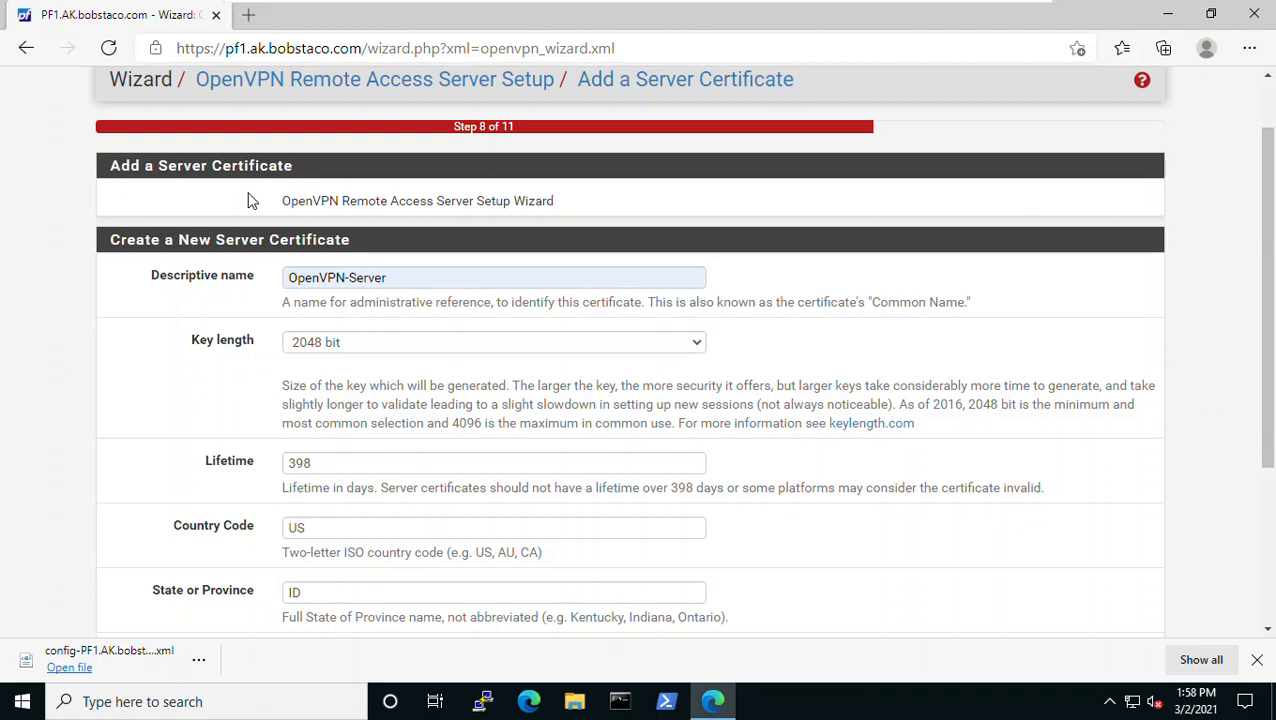
pyautogui.scroll(-1, 250, 200)
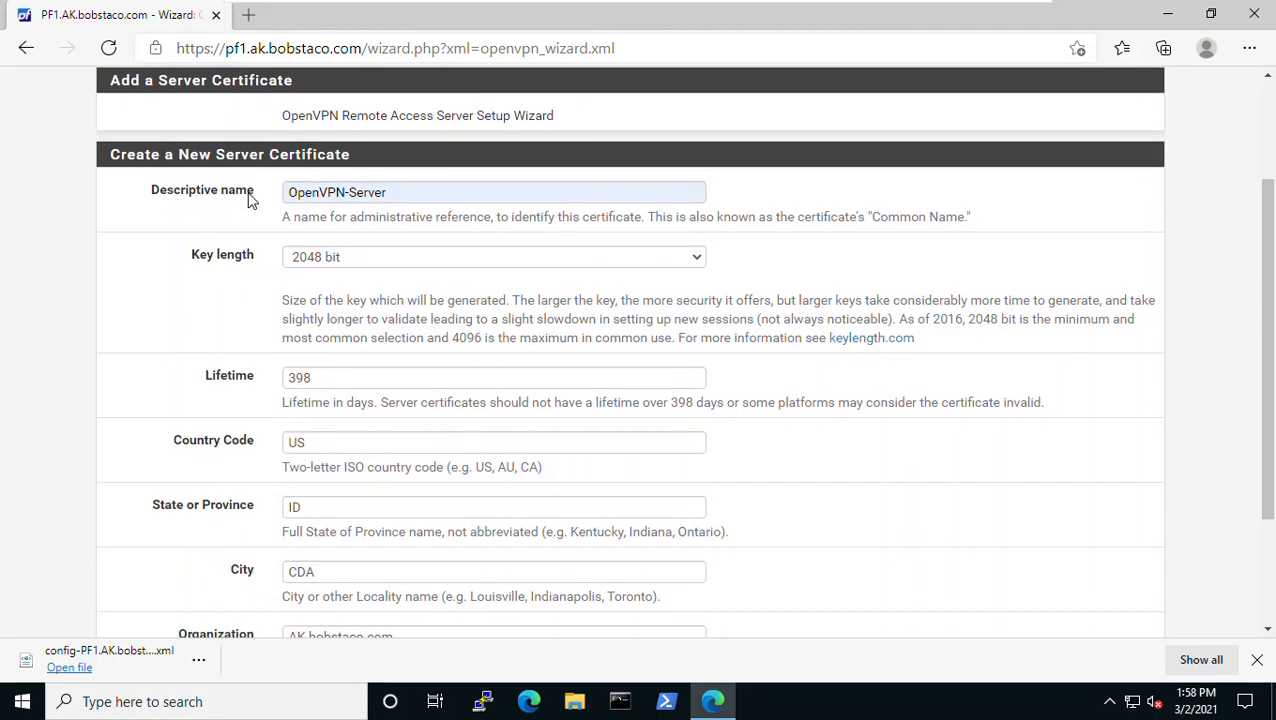
pyautogui.scroll(-2, 250, 200)
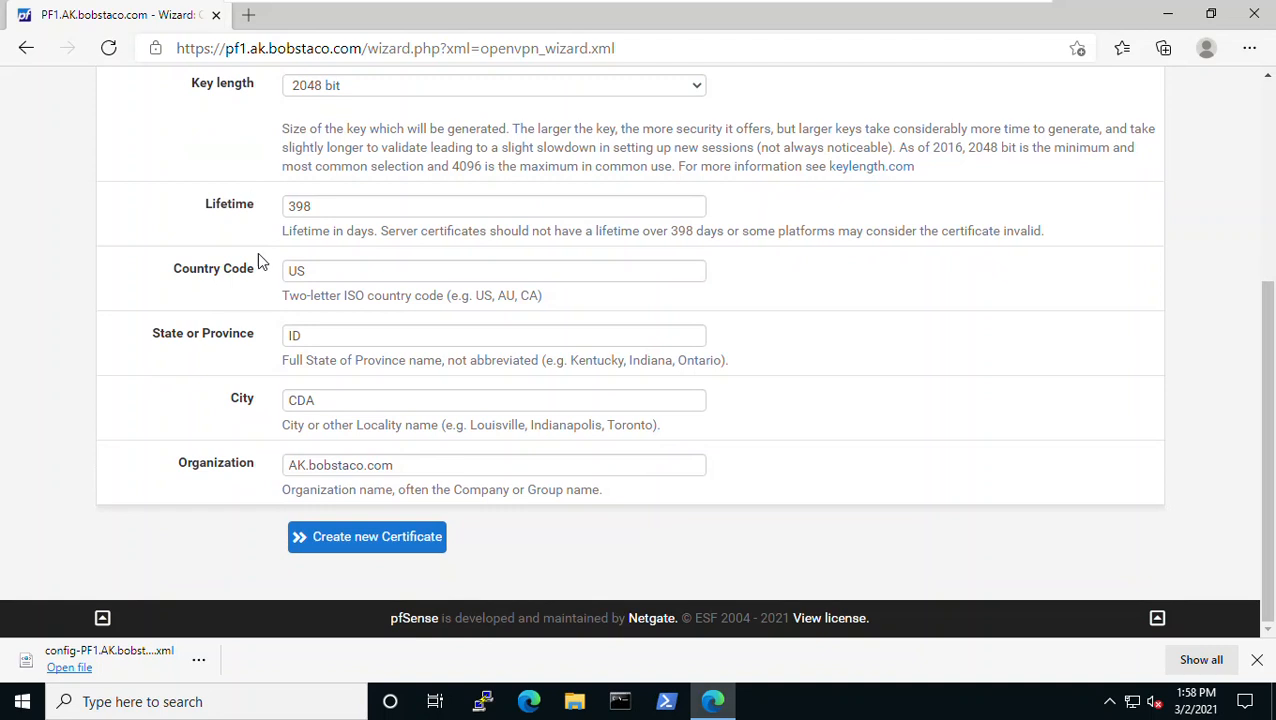
pyautogui.click(371, 544)
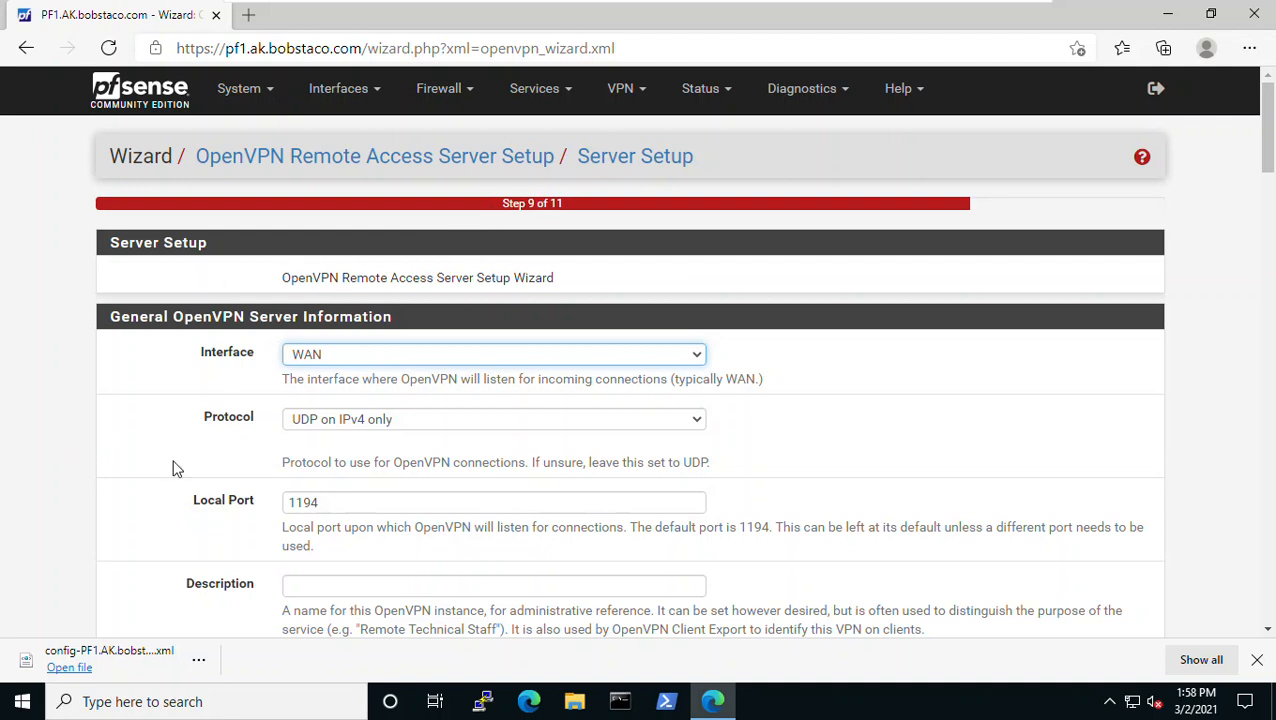
# - Review the server's interface and protocol choices and its local port, keeping WAN, UDP on IPv4 only and 1194
pyautogui.scroll(-1, 362, 448)
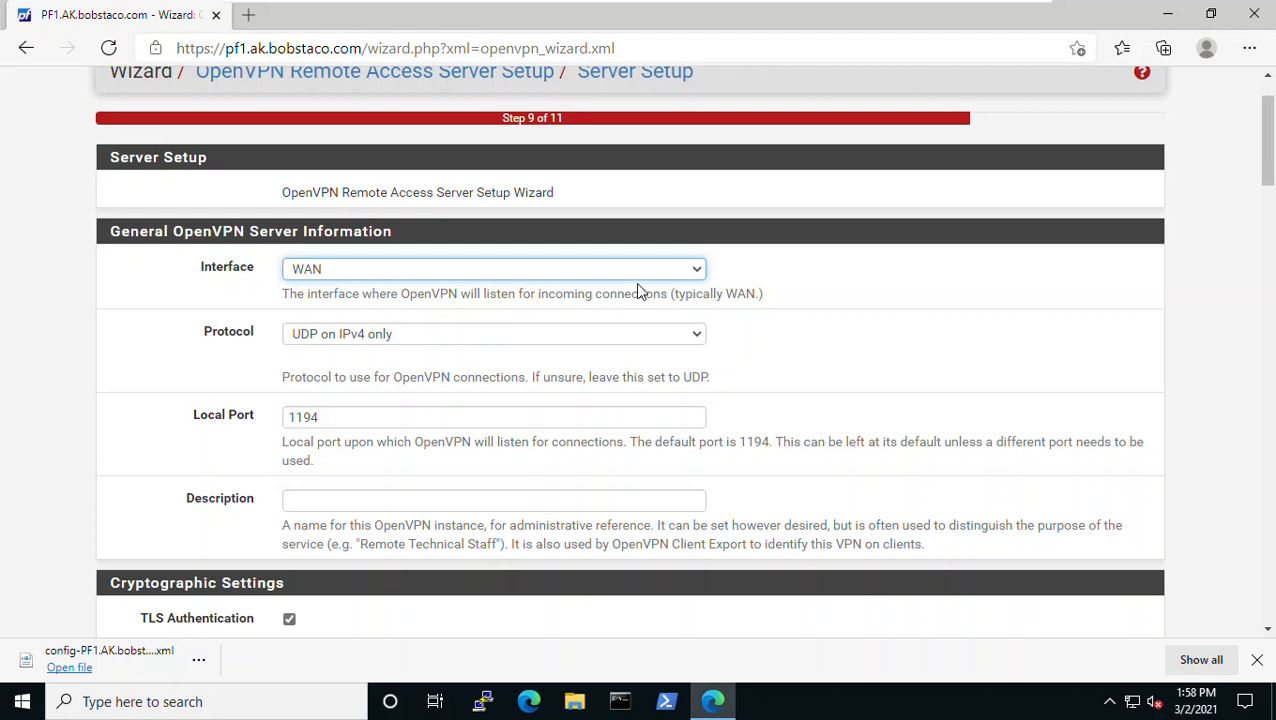
pyautogui.click(694, 272)
pyautogui.click(694, 272)
pyautogui.click(698, 337)
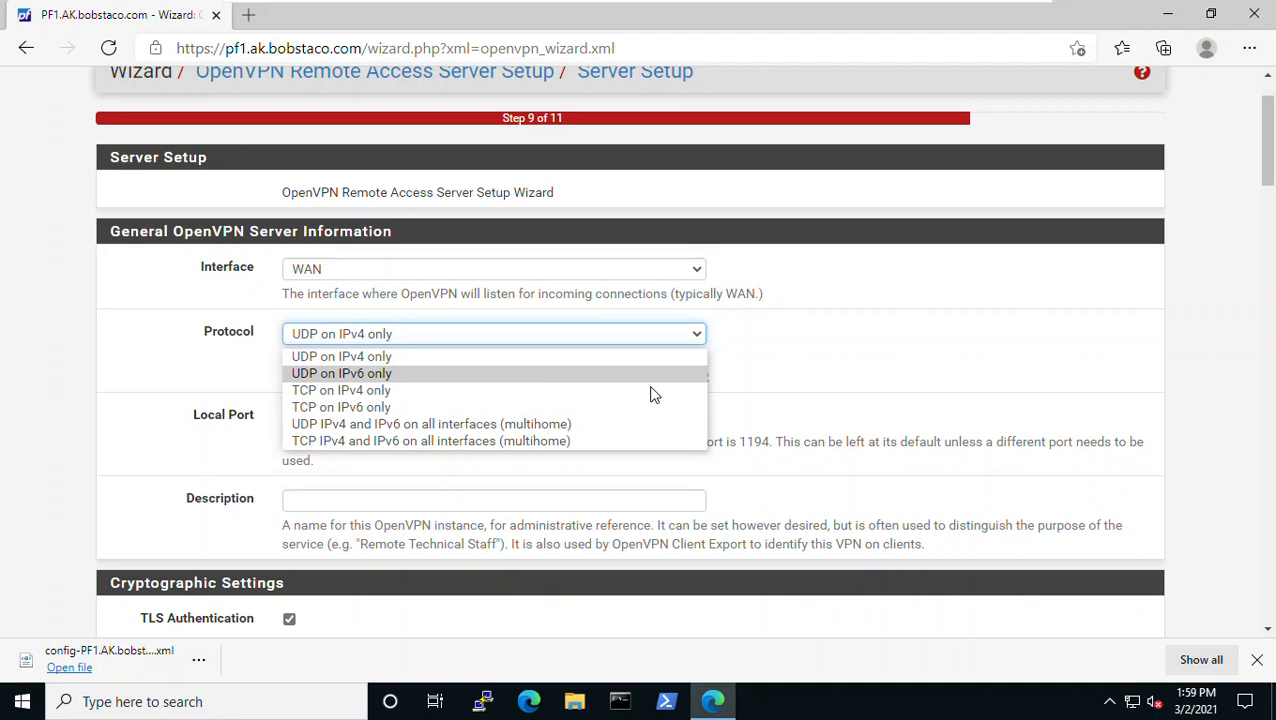
pyautogui.click(760, 369)
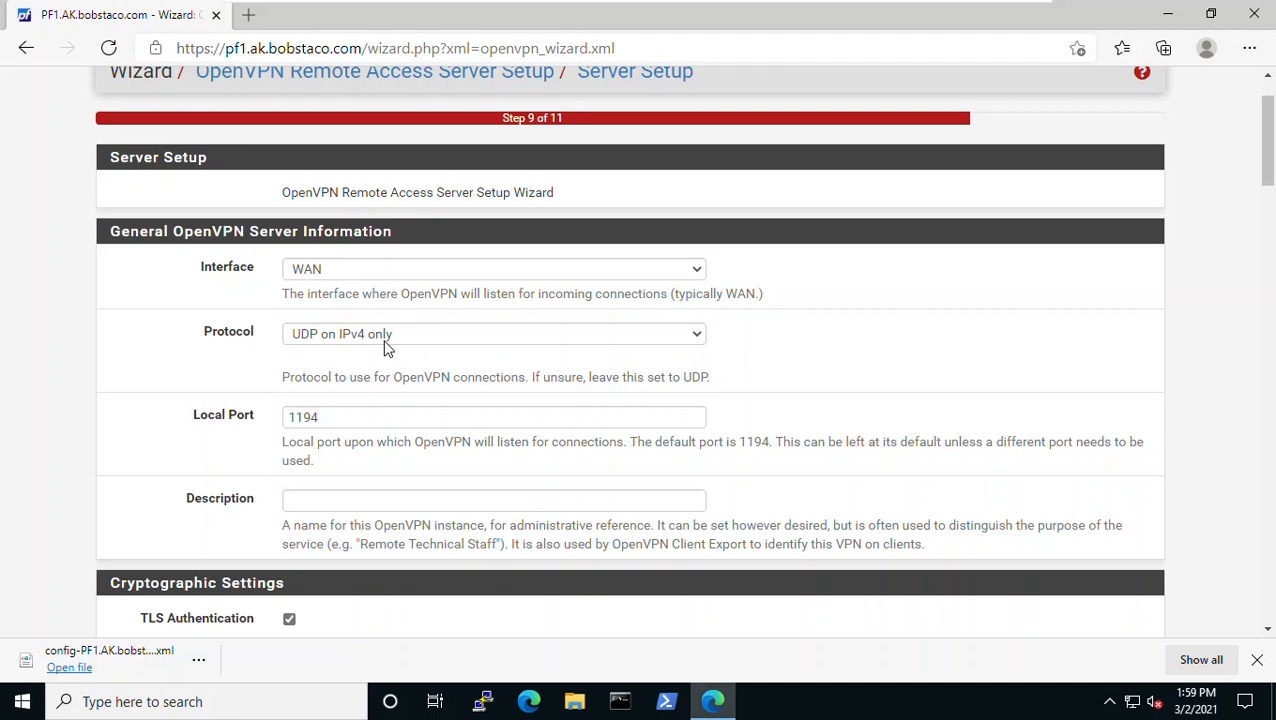
pyautogui.click(373, 414)
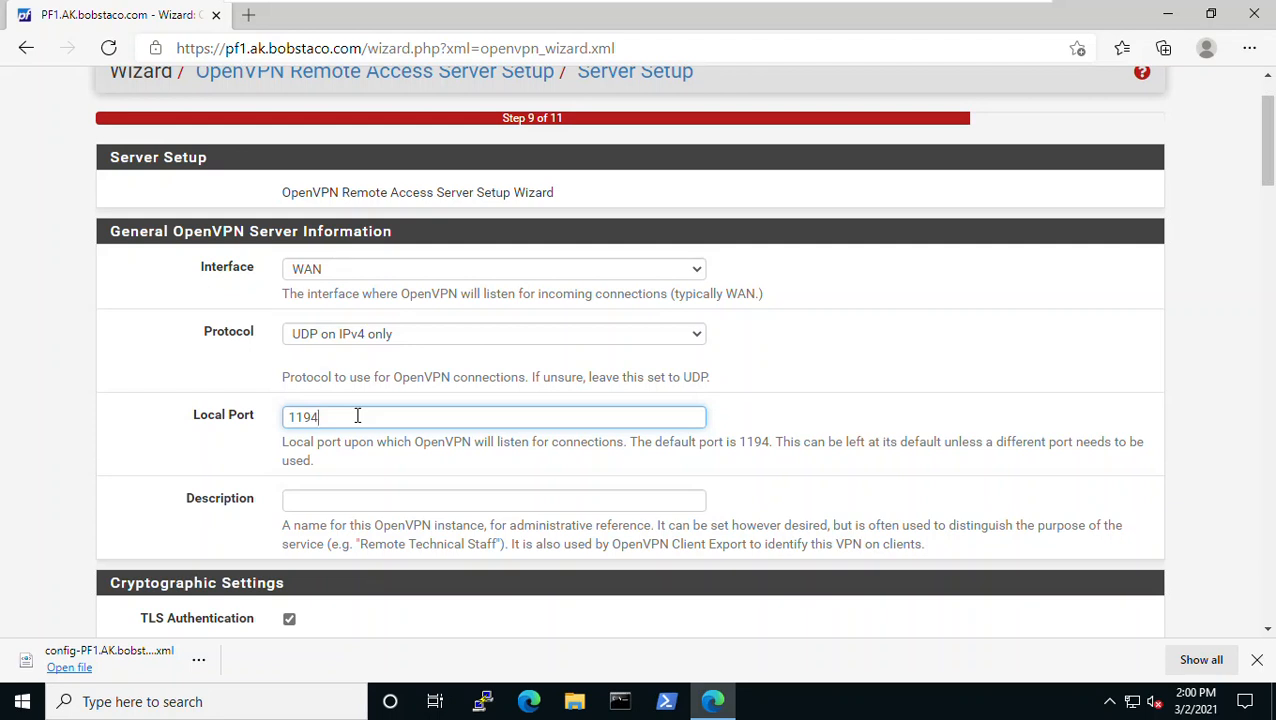
# - Set the OpenVPN server's description to vpn.ak.bobstaco.com, with the vpn prefix in lowercase
pyautogui.click(318, 500)
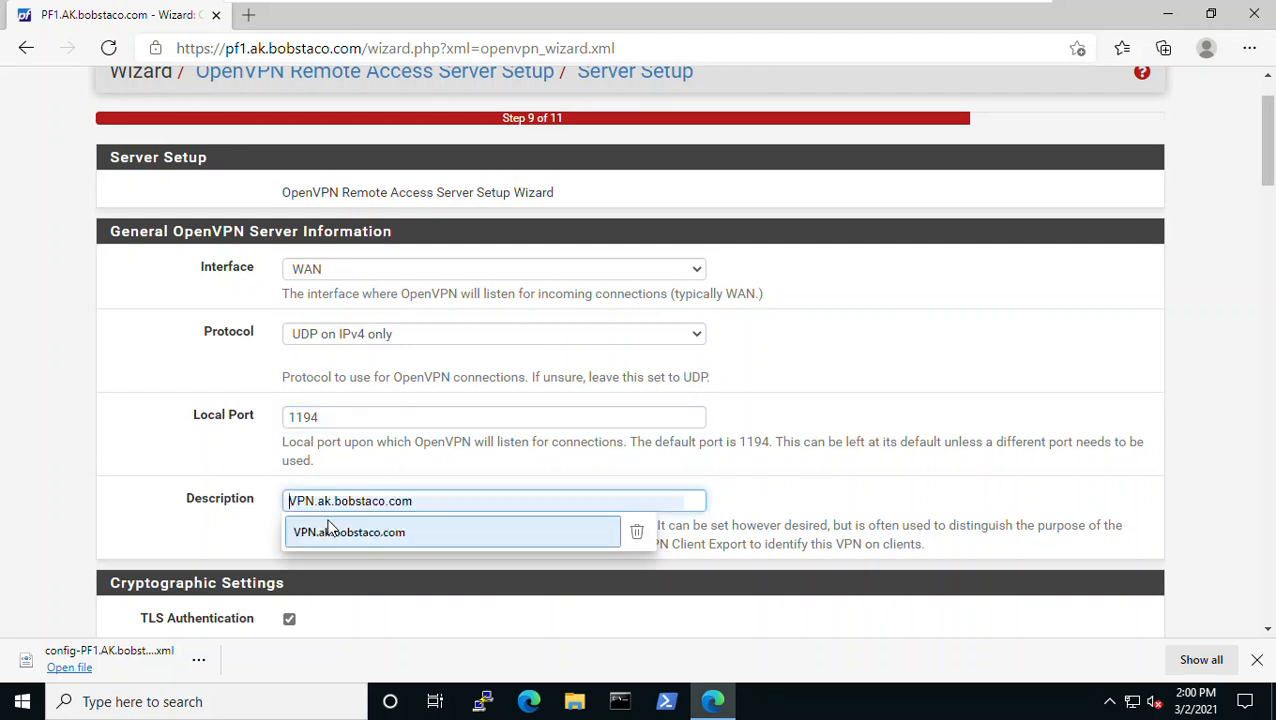
pyautogui.click(331, 532)
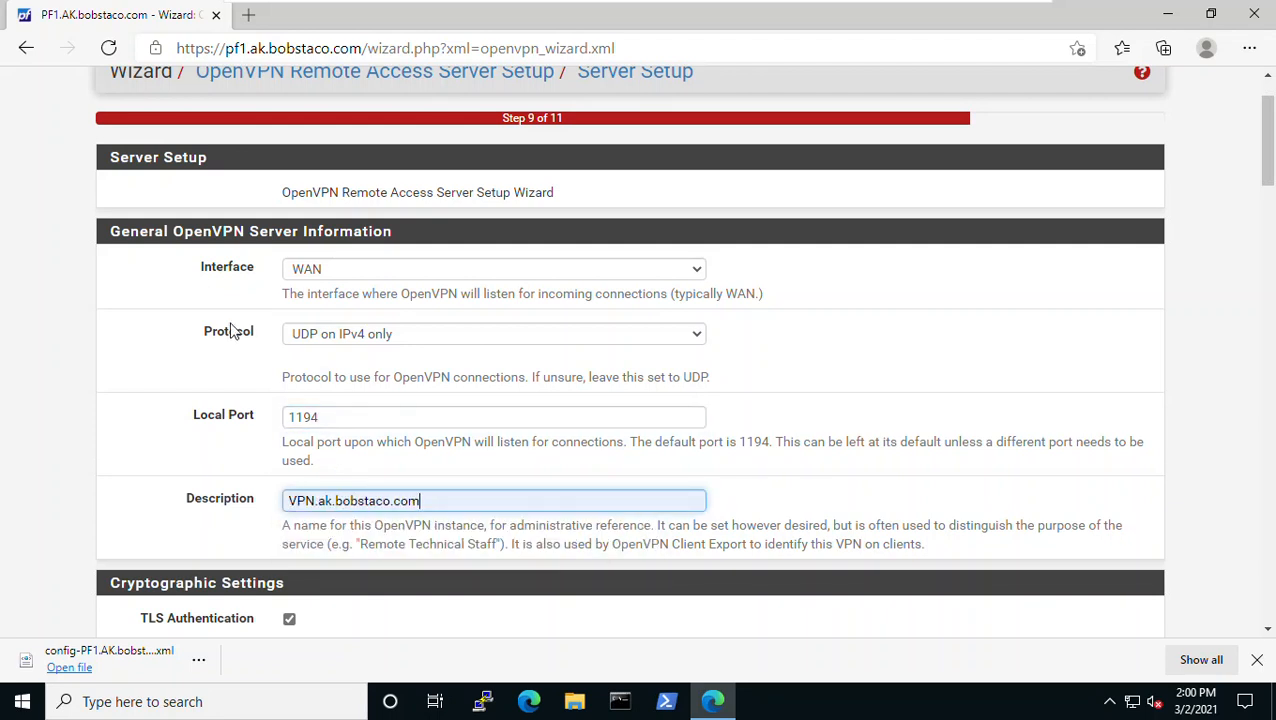
pyautogui.scroll(-1, 367, 405)
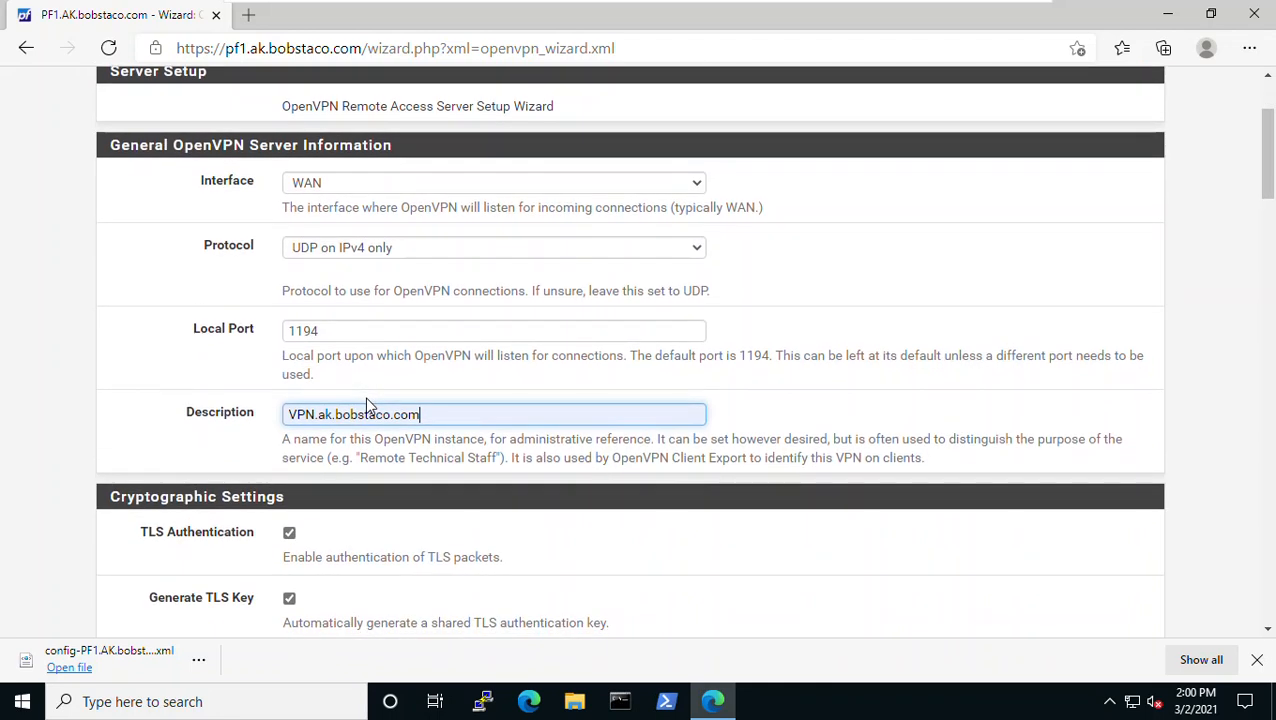
pyautogui.doubleClick(297, 415)
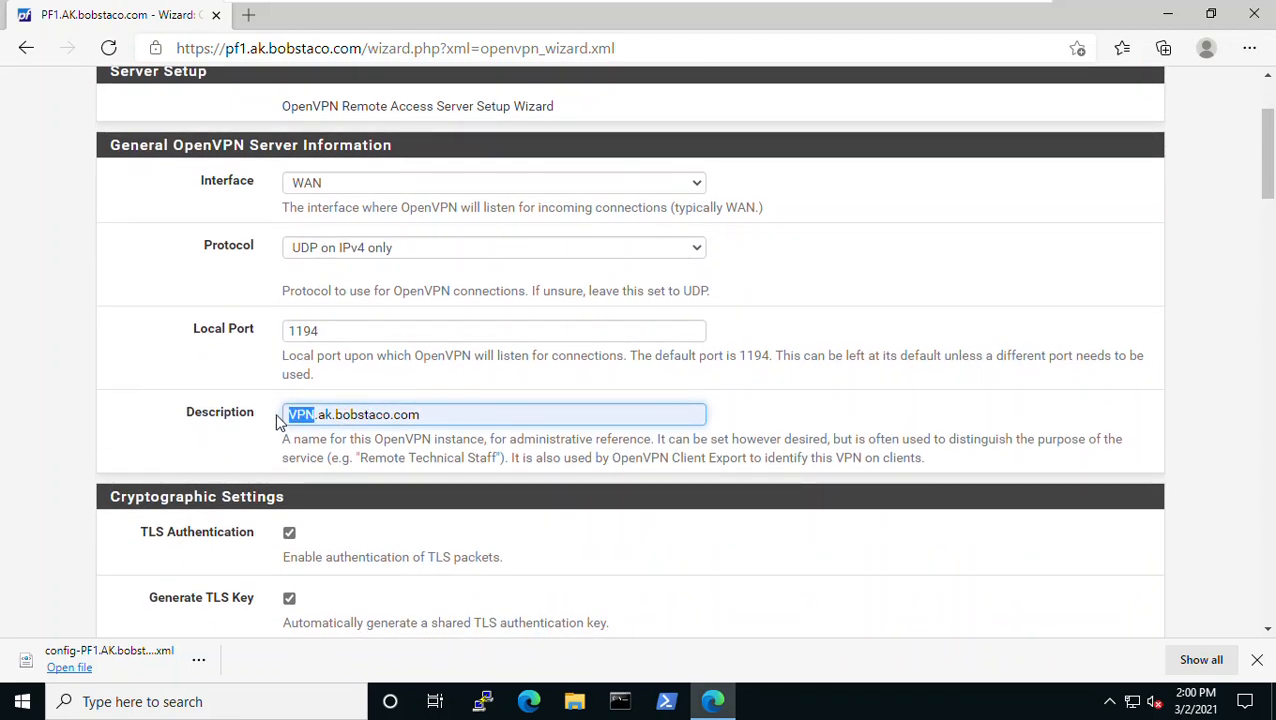
pyautogui.press('BackSpace')
pyautogui.write('vpn')
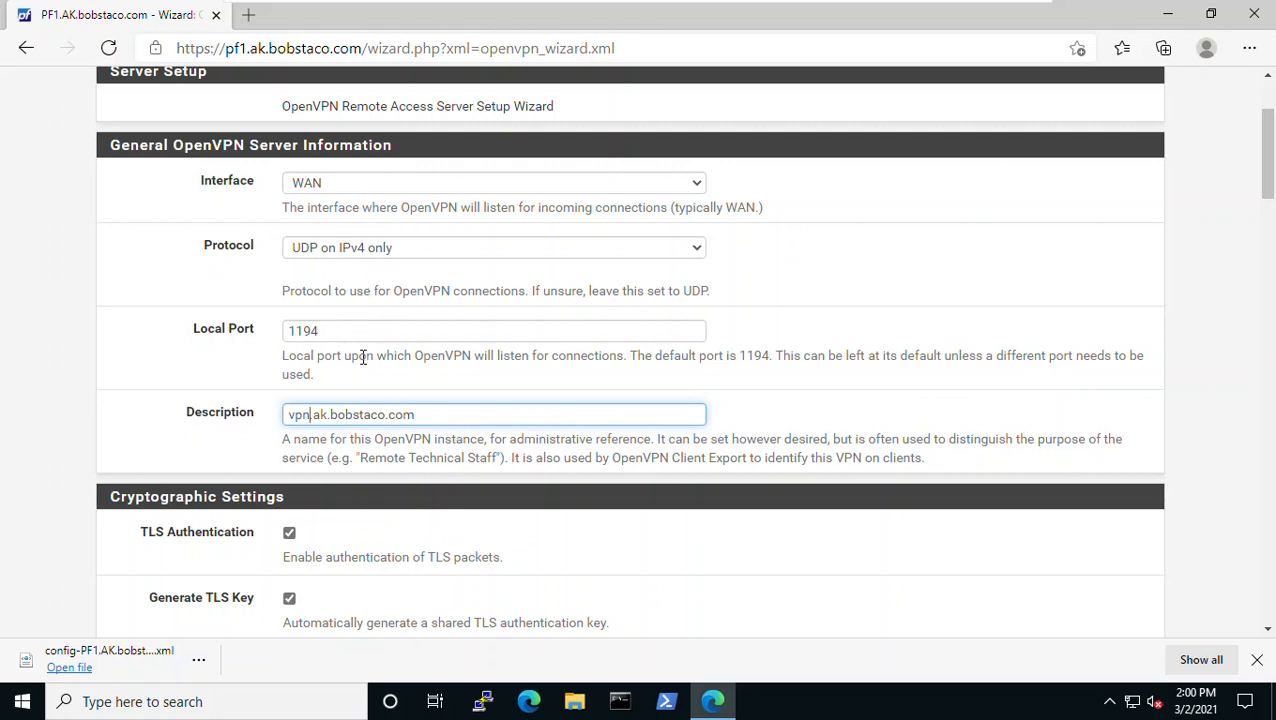
# - Keep the default cryptographic settings and set the tunnel network to 192.168.118.0/24
pyautogui.scroll(-3, 363, 357)
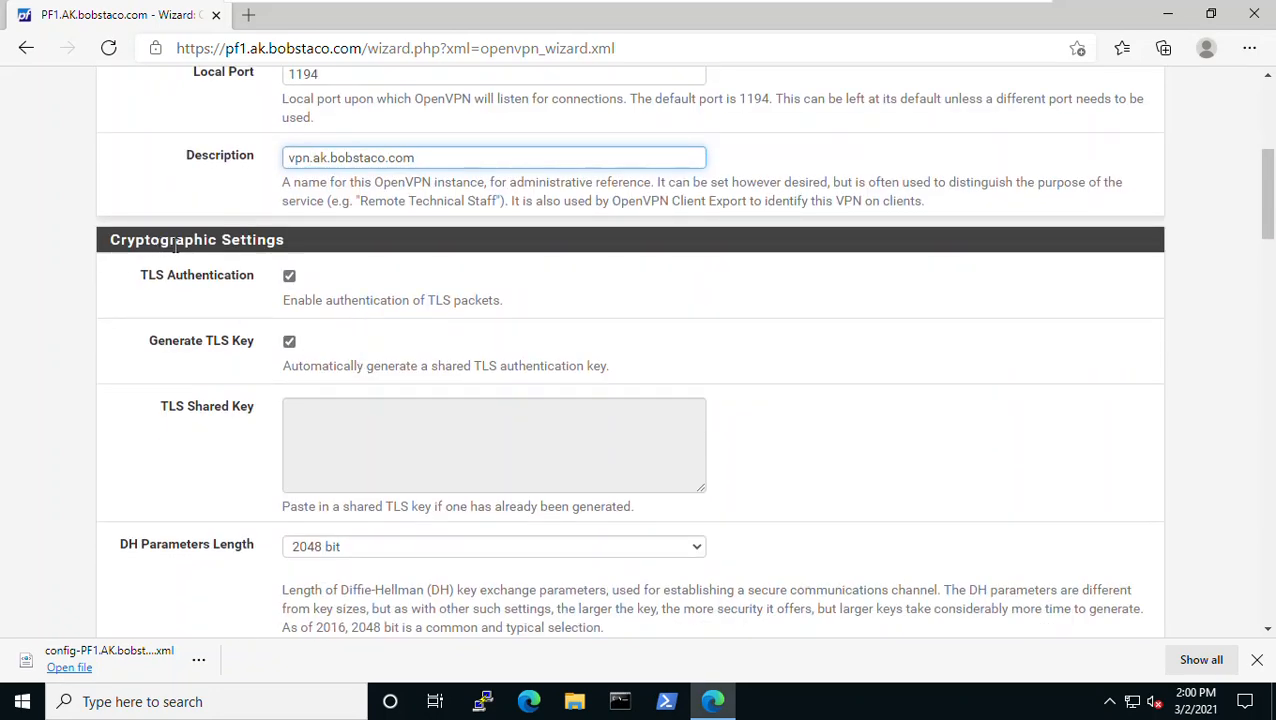
pyautogui.scroll(-1, 175, 245)
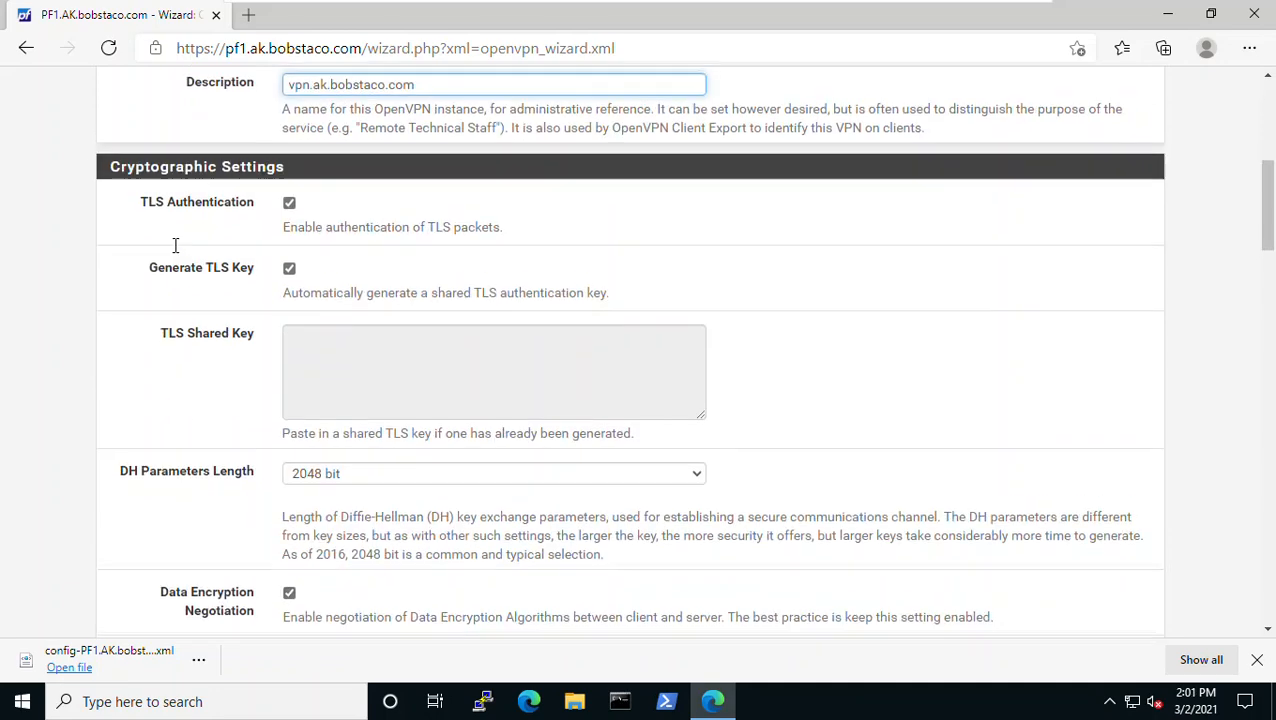
pyautogui.scroll(-3, 175, 253)
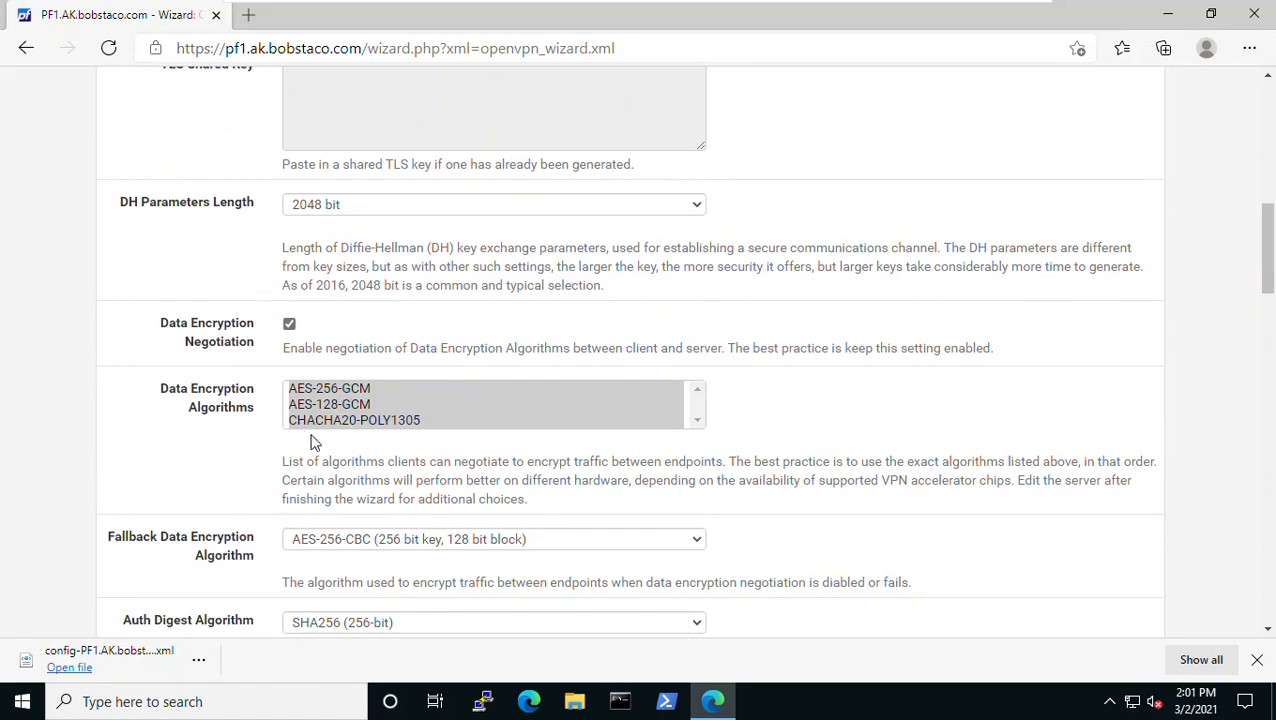
pyautogui.scroll(-3, 350, 516)
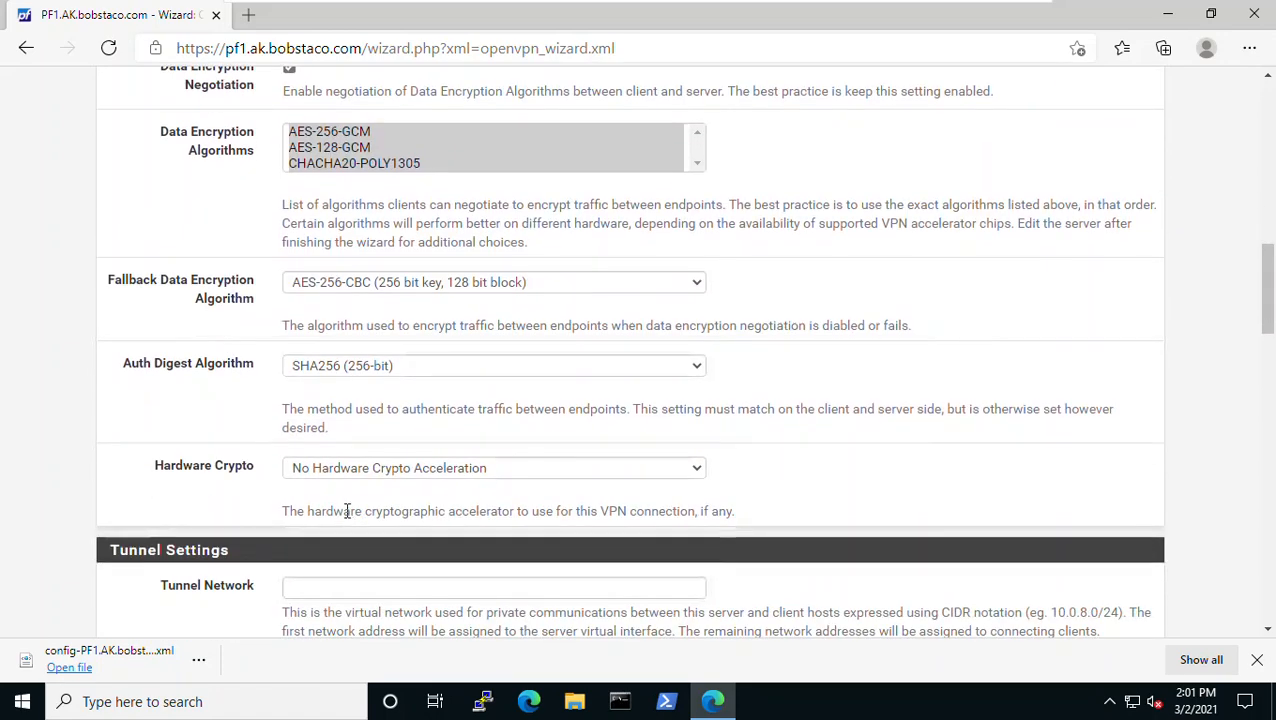
pyautogui.scroll(-2, 347, 511)
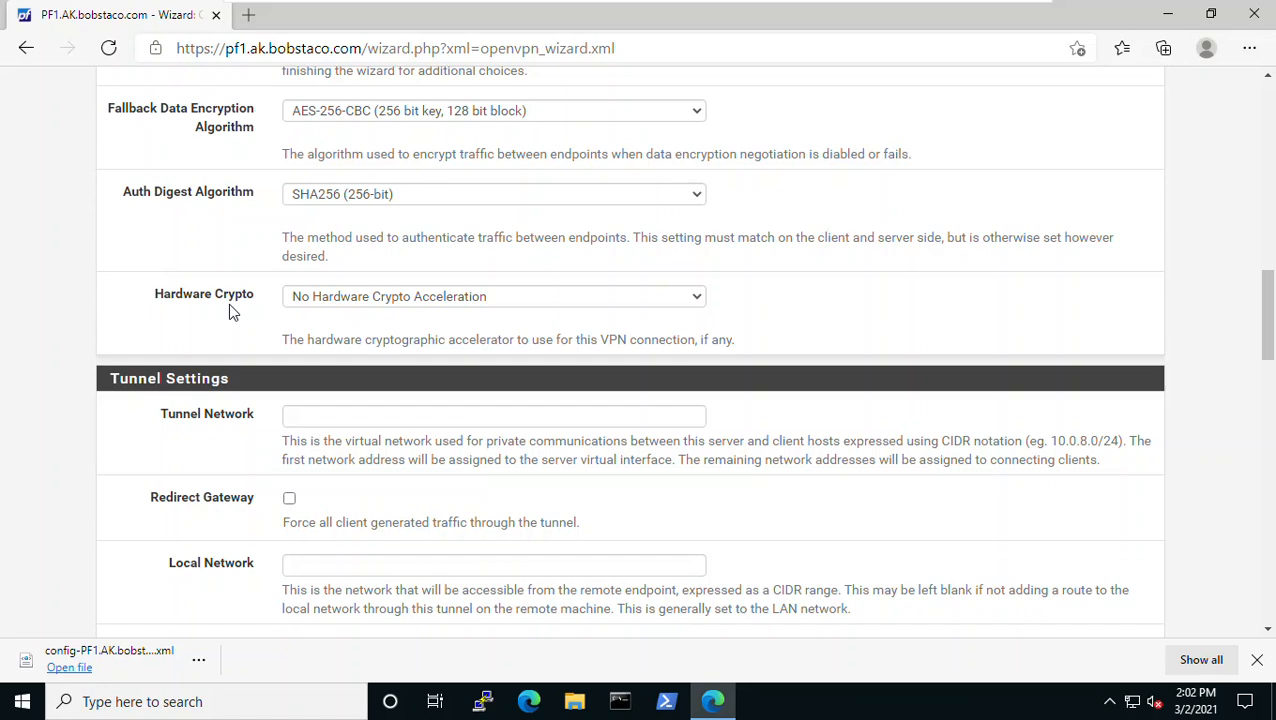
pyautogui.scroll(-1, 224, 340)
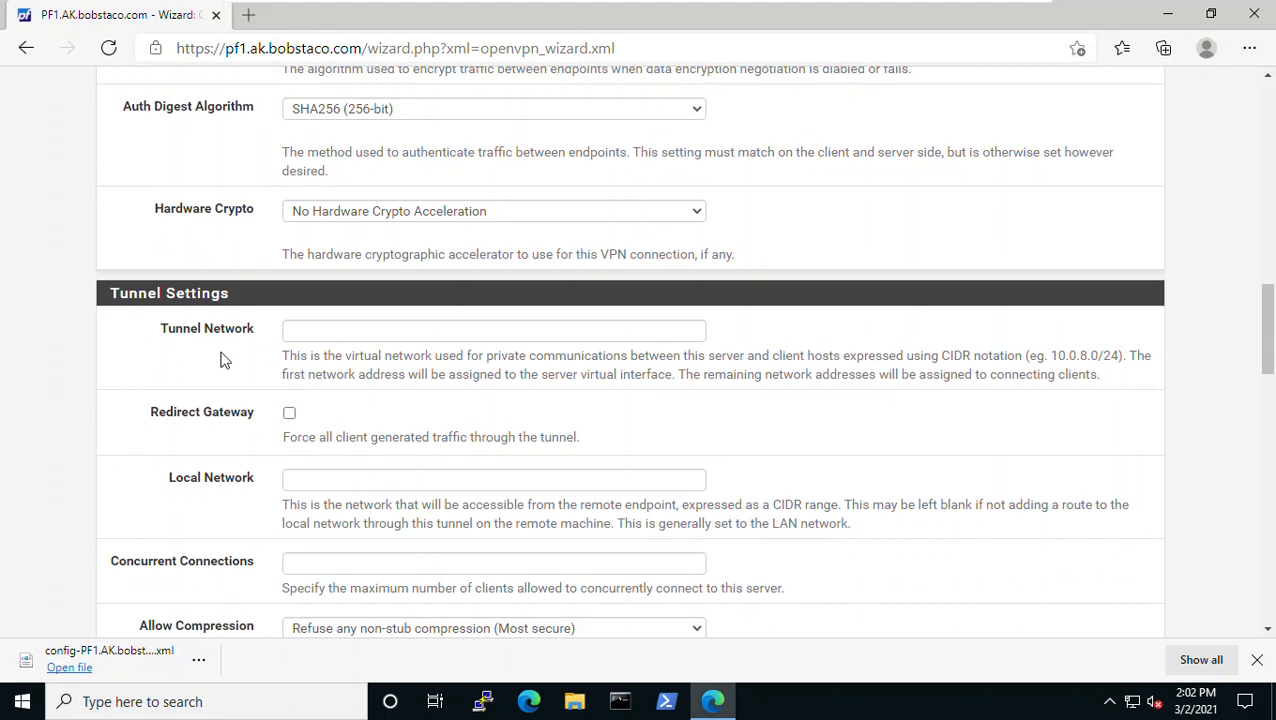
pyautogui.click(310, 331)
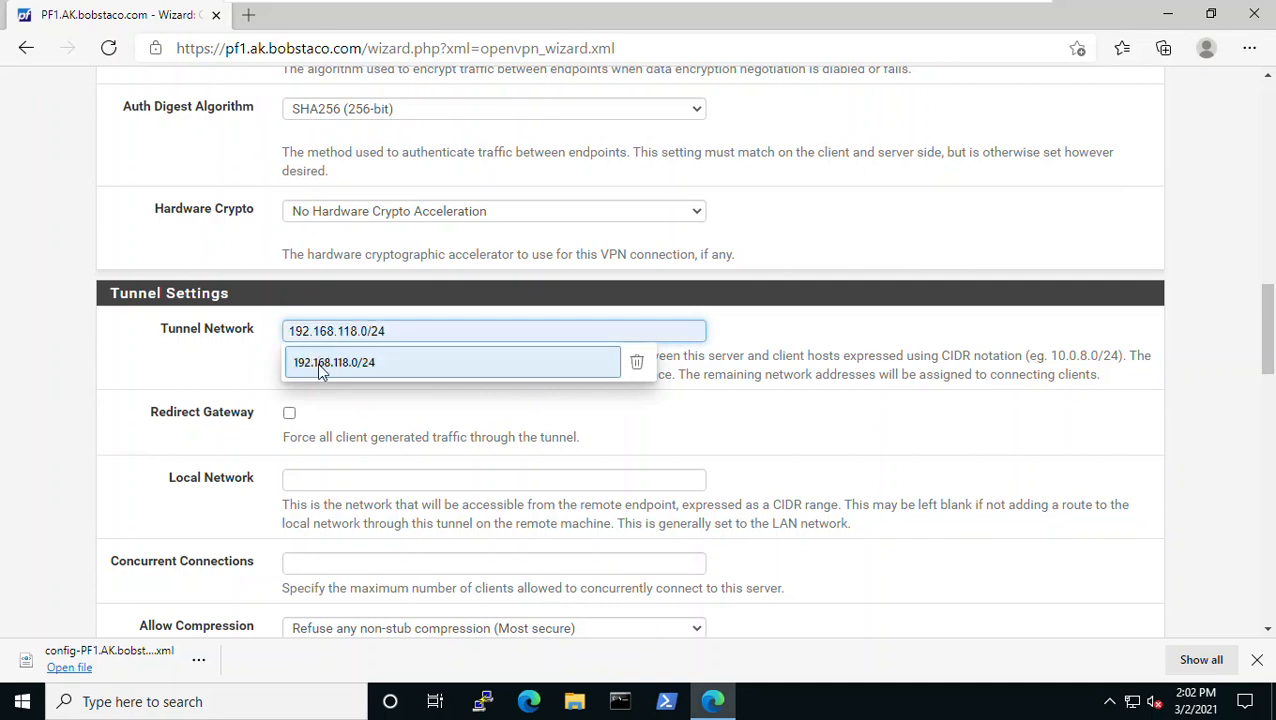
pyautogui.click(320, 364)
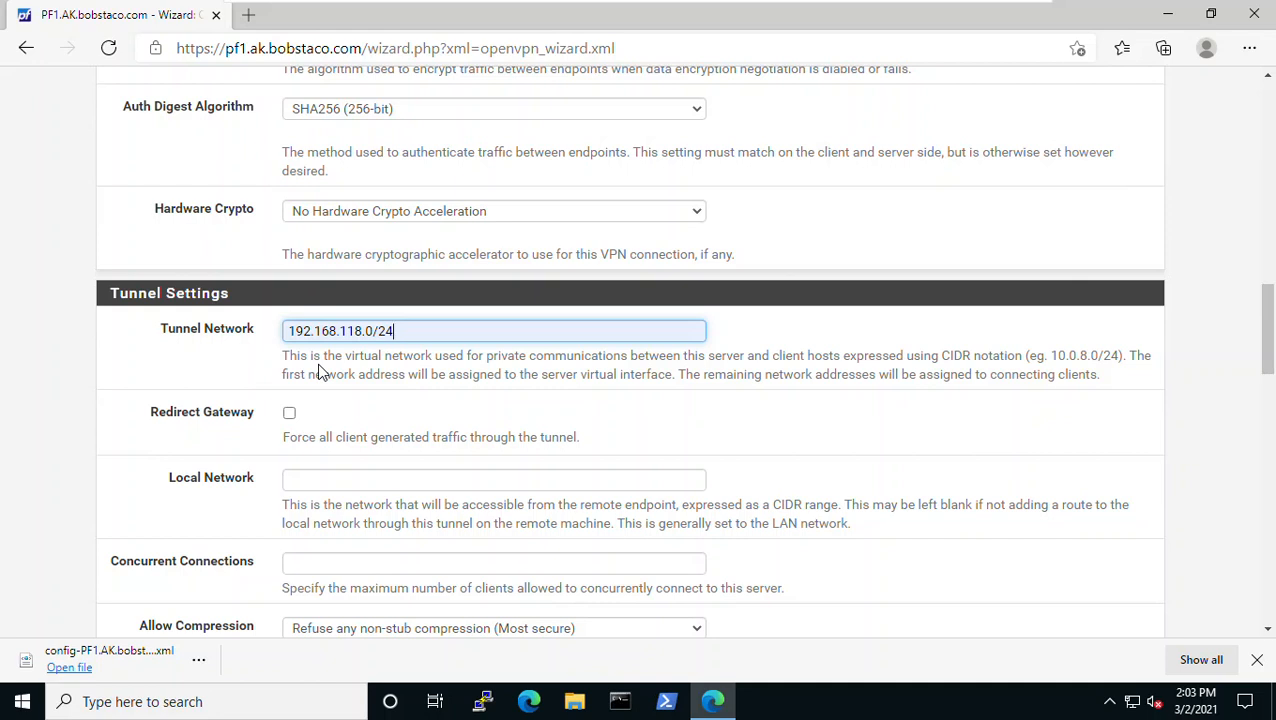
# - Force all client traffic through the tunnel and set the local network to 192.168.18.0/24,172.18.18.0/24
pyautogui.click(289, 413)
pyautogui.moveTo(283, 437); pyautogui.dragTo(585, 440)
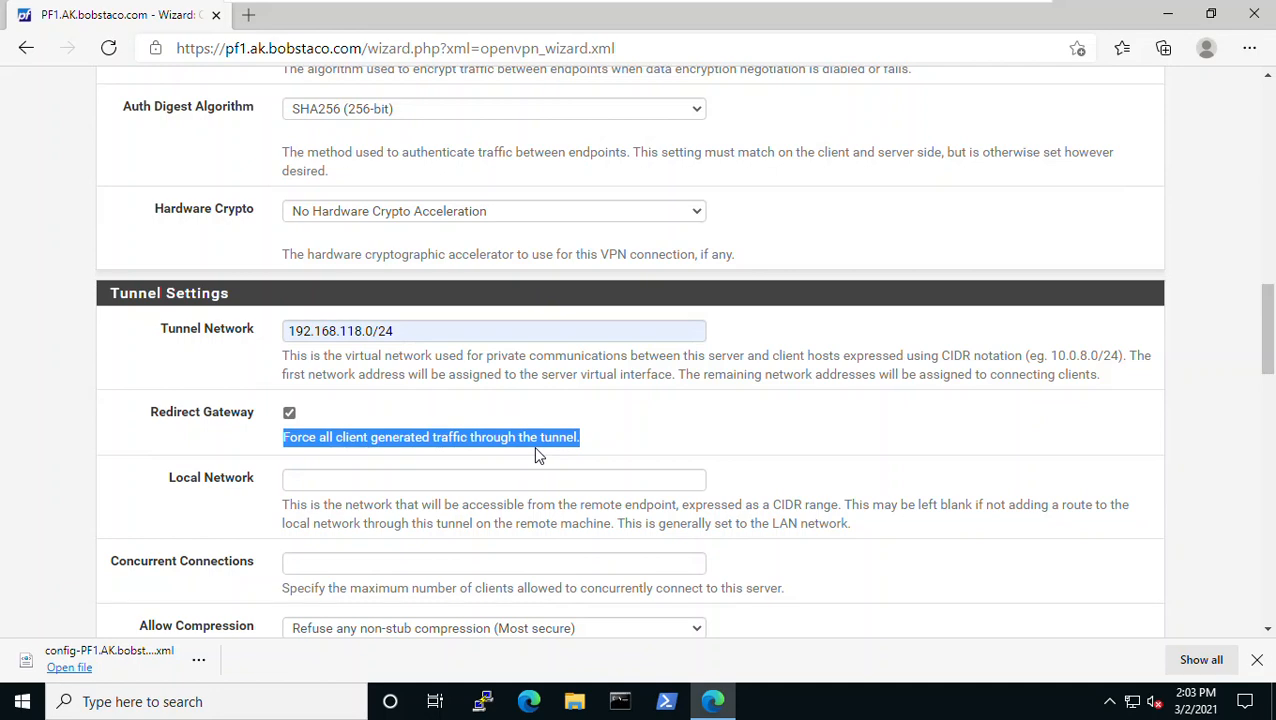
pyautogui.scroll(-2, 535, 455)
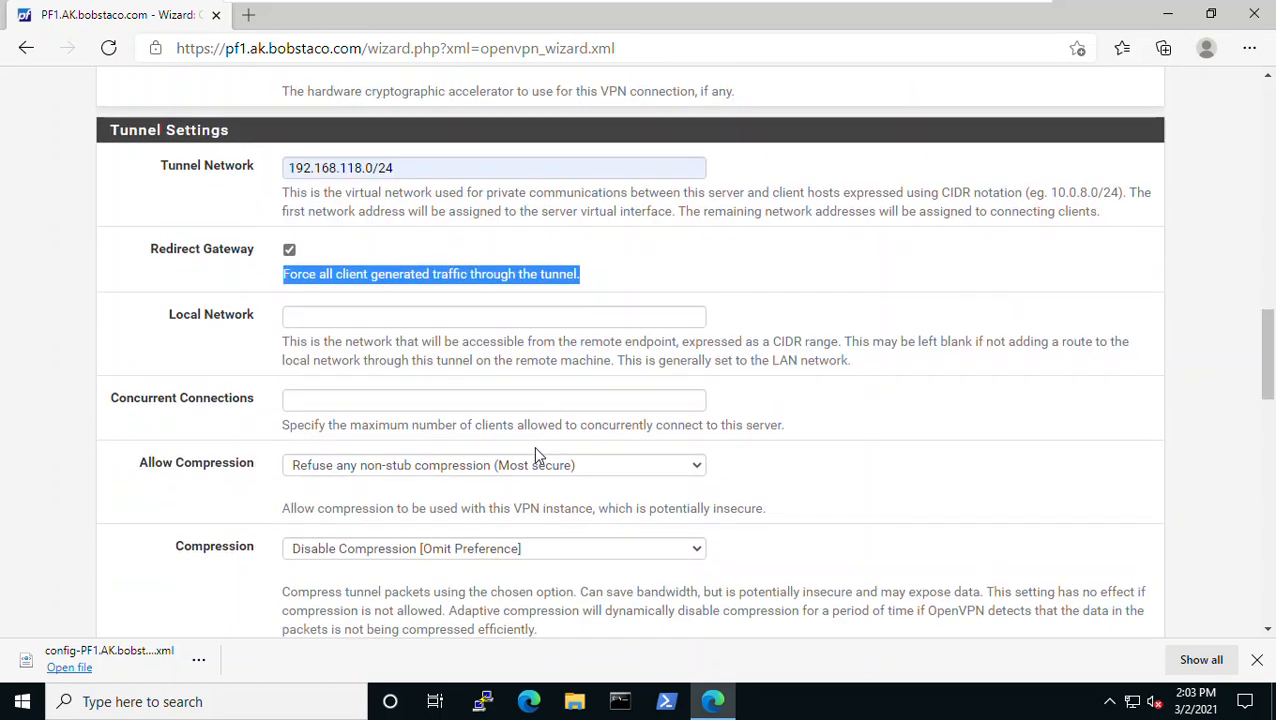
pyautogui.click(296, 308)
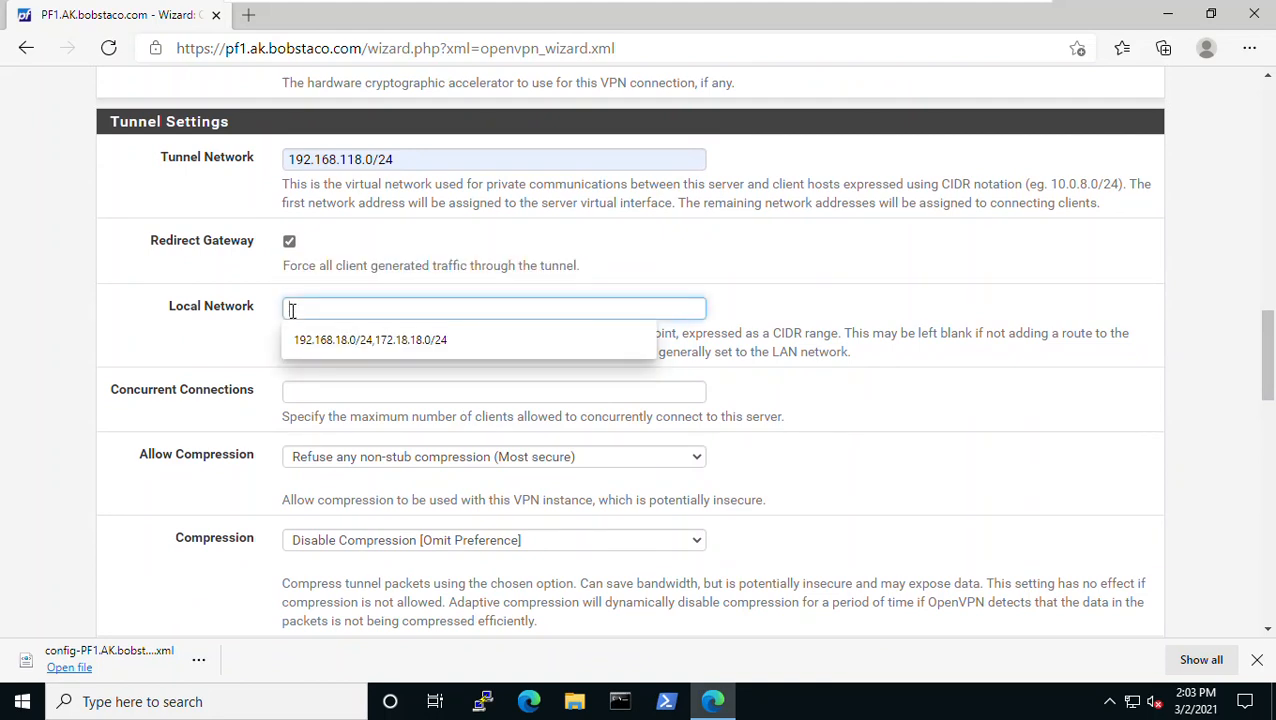
pyautogui.click(308, 344)
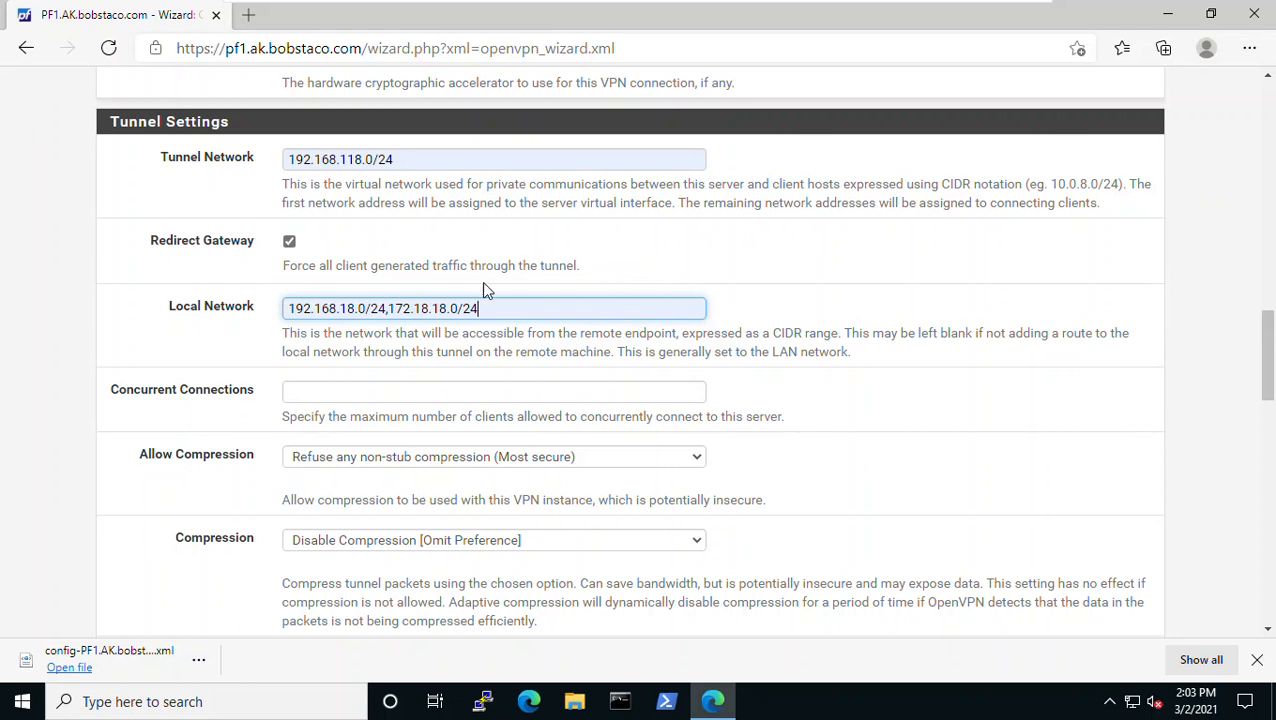
pyautogui.moveTo(286, 305); pyautogui.dragTo(386, 310)
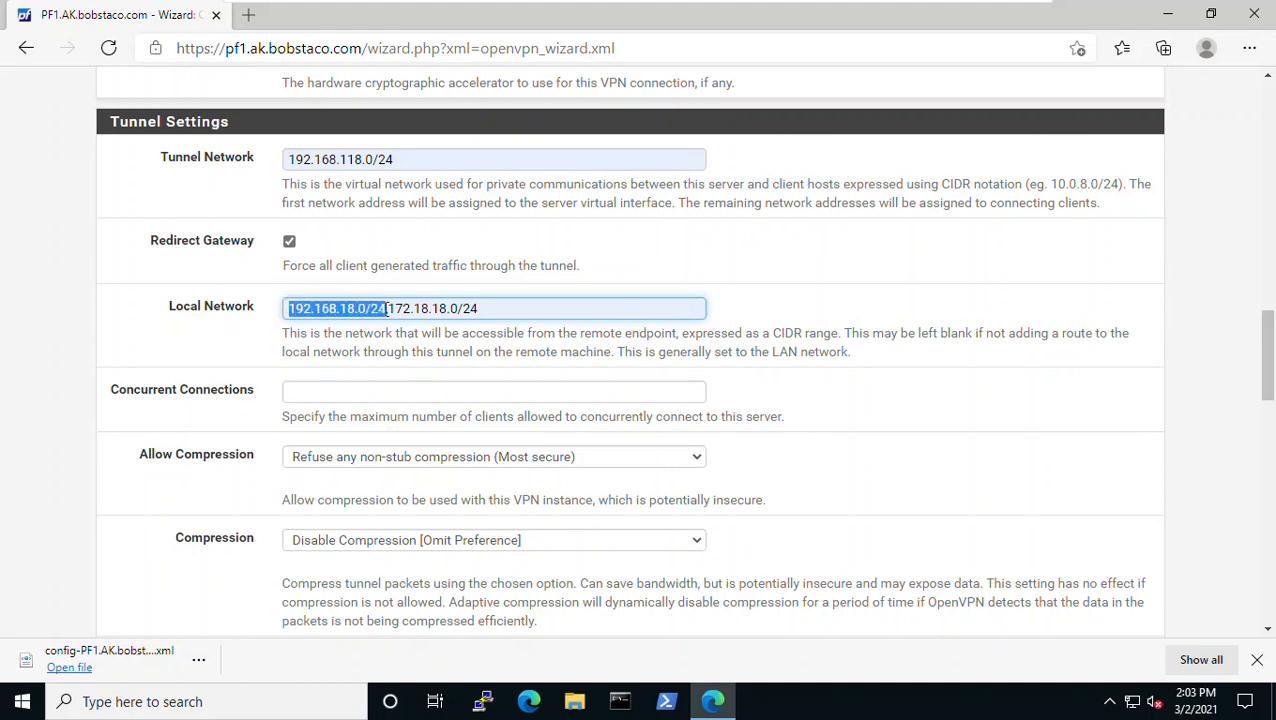
pyautogui.click(497, 311)
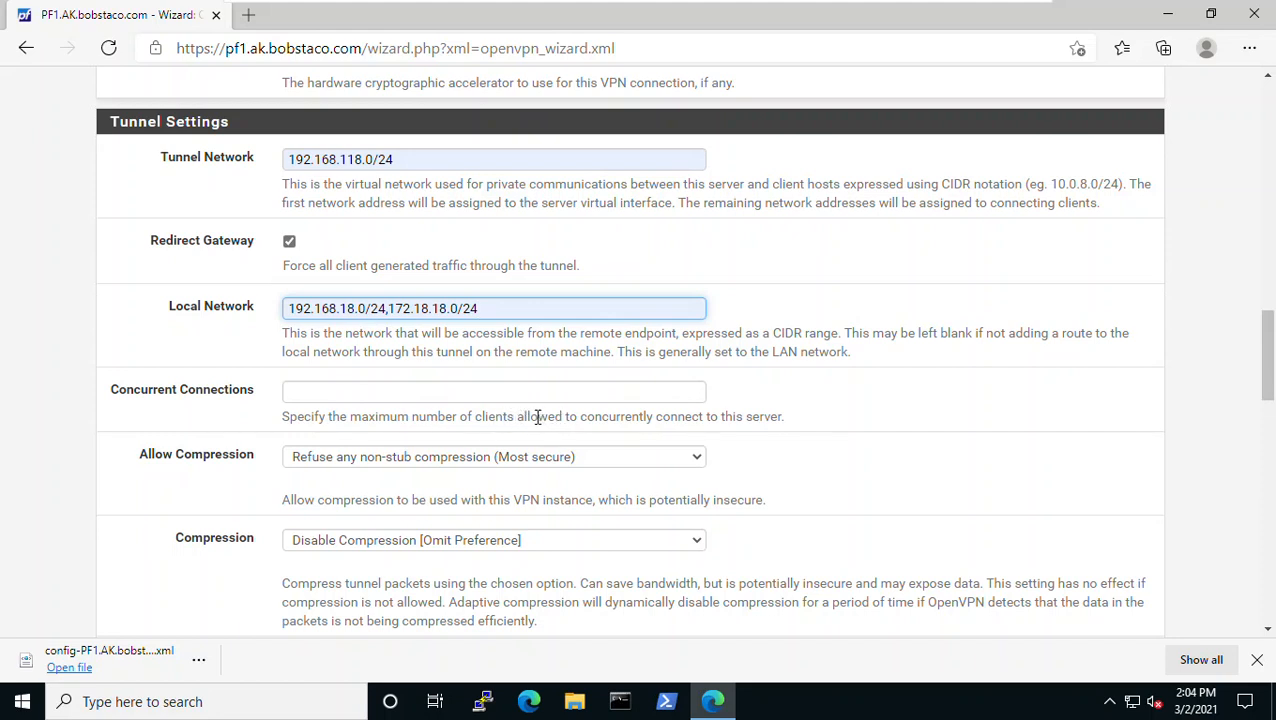
# - Limit the server's concurrent connections to 2
pyautogui.click(322, 392)
pyautogui.click(304, 426)
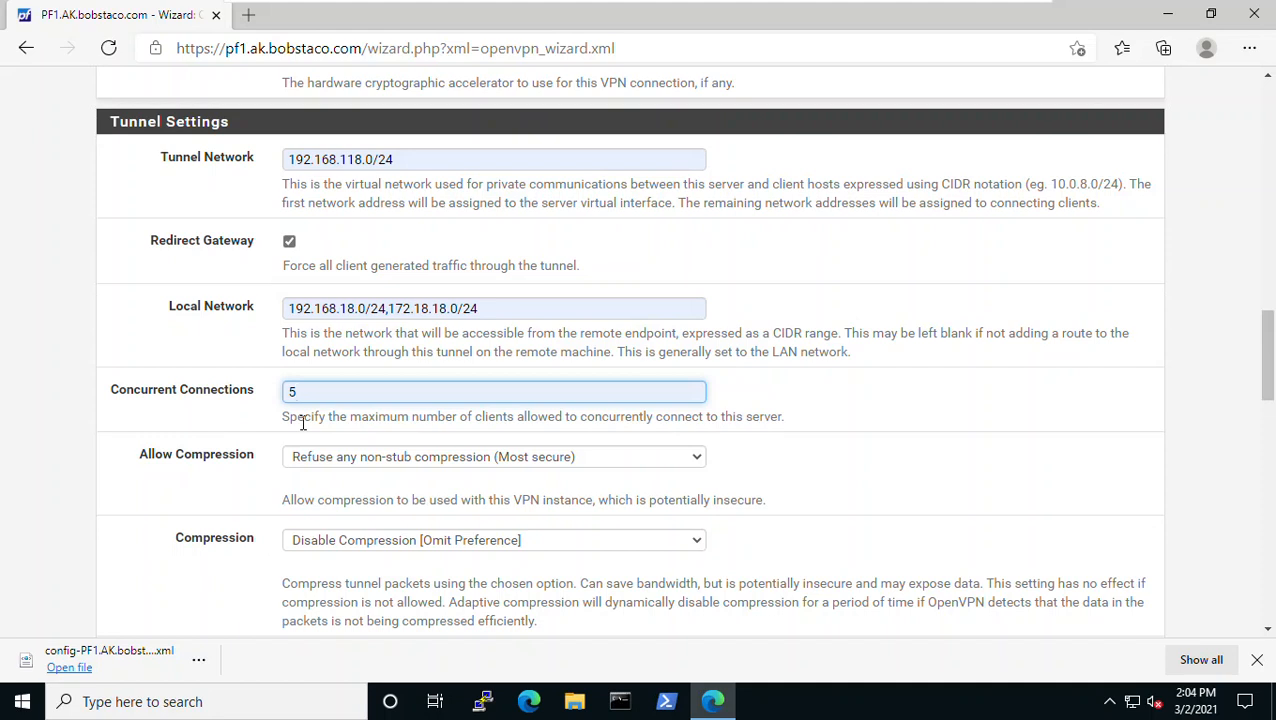
pyautogui.moveTo(299, 391); pyautogui.dragTo(286, 391)
pyautogui.write('2')
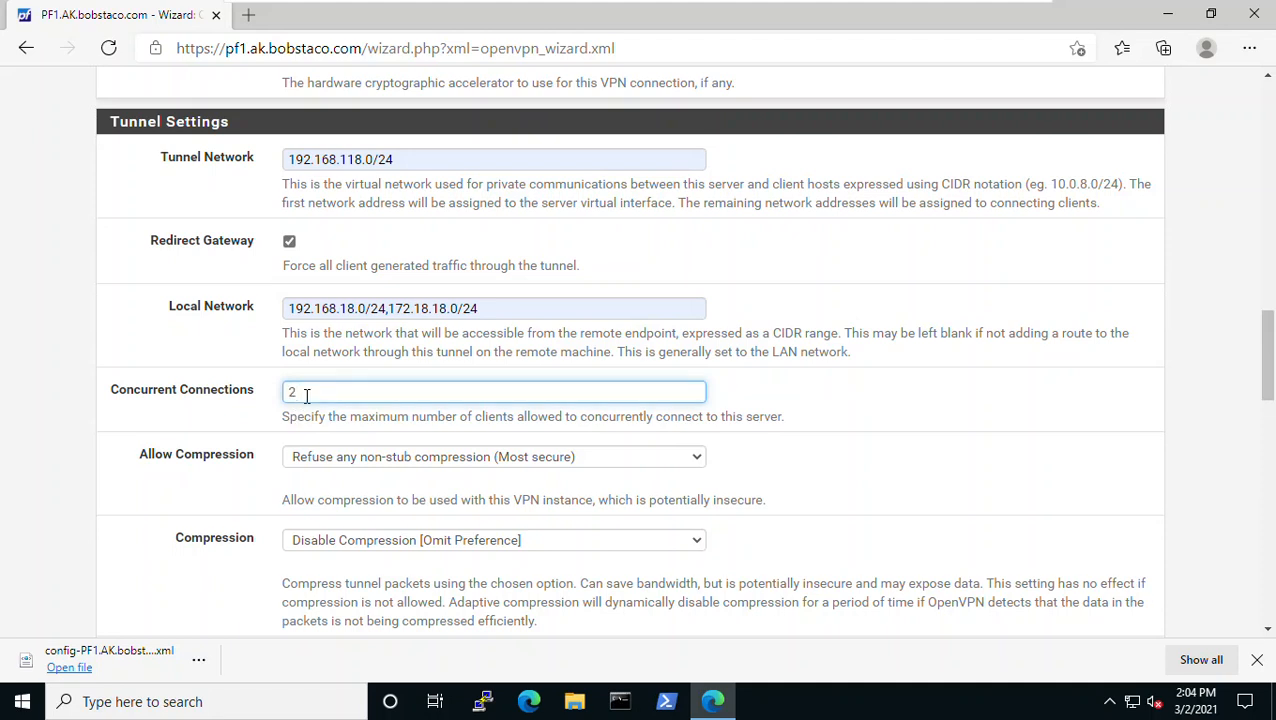
# - Set the maximum number of concurrent client connections to 5
pyautogui.moveTo(300, 391); pyautogui.dragTo(287, 391)
pyautogui.write('5')
pyautogui.moveTo(283, 416); pyautogui.dragTo(659, 416)
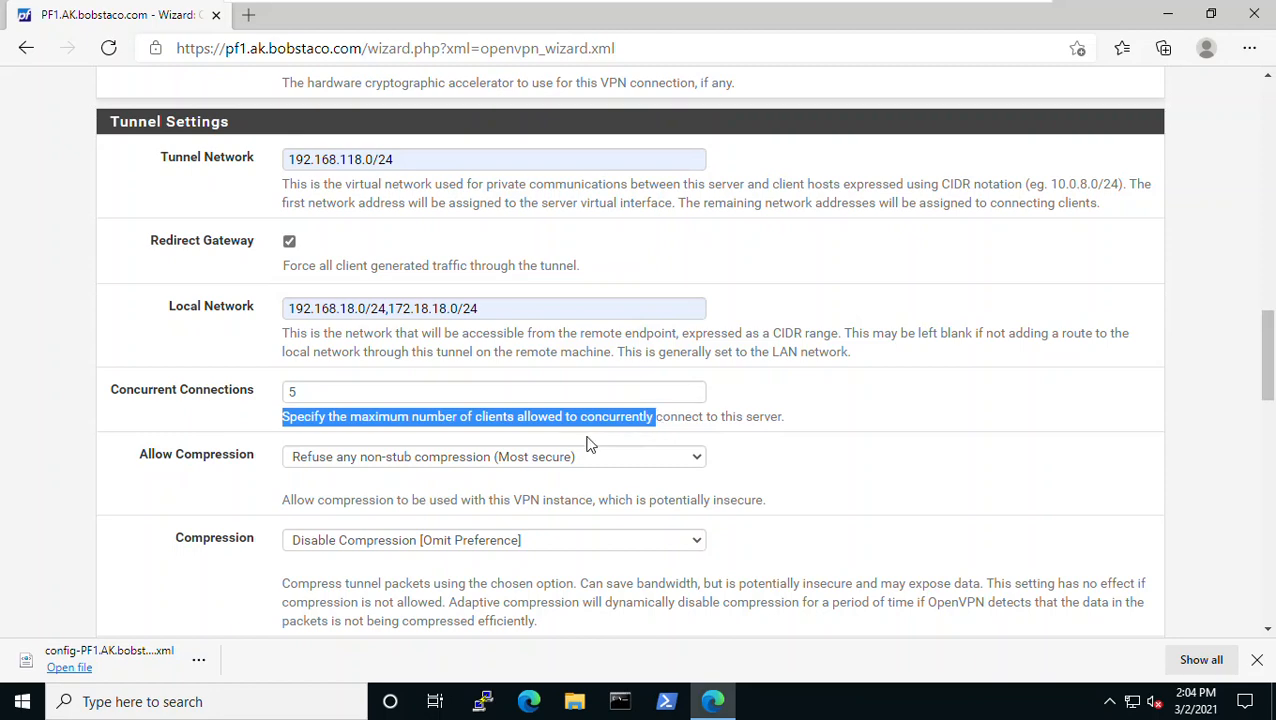
# - Set the clients' DNS default domain to ak.bobstaco.com and DNS Server 1 to 192.168.18.200
pyautogui.scroll(-1, 570, 445)
pyautogui.scroll(-1, 570, 445)
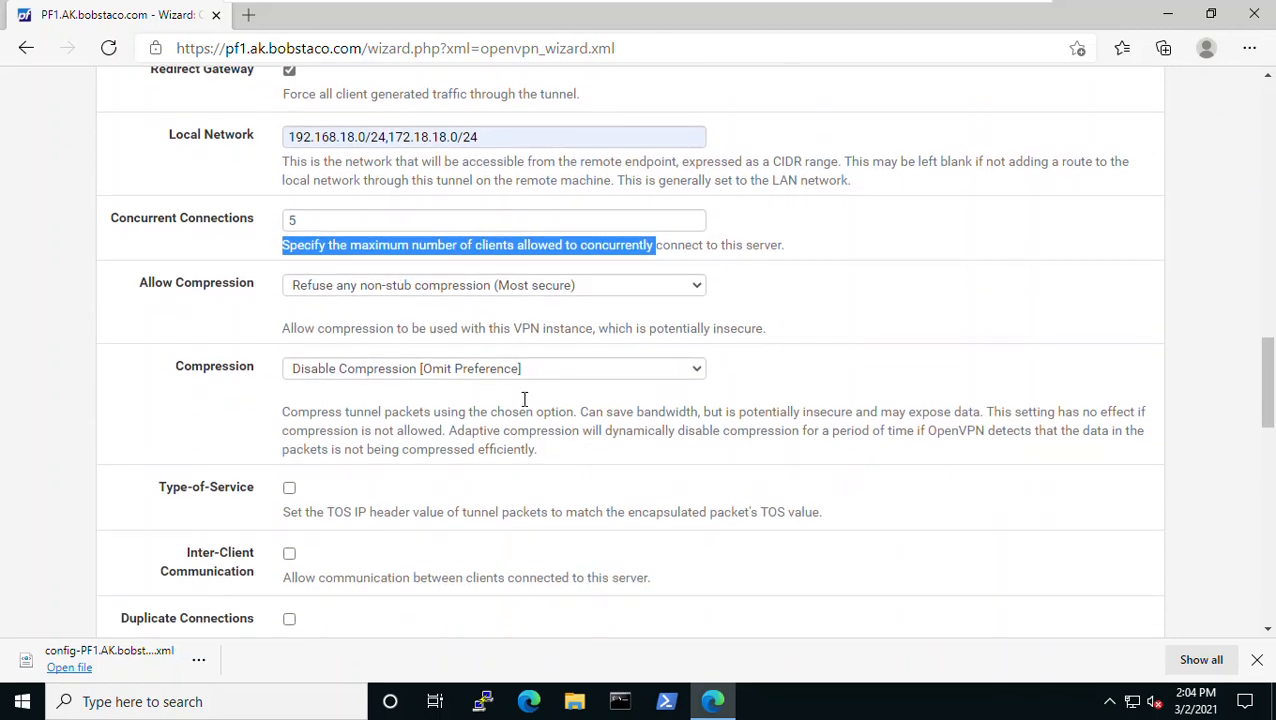
pyautogui.scroll(-1, 502, 390)
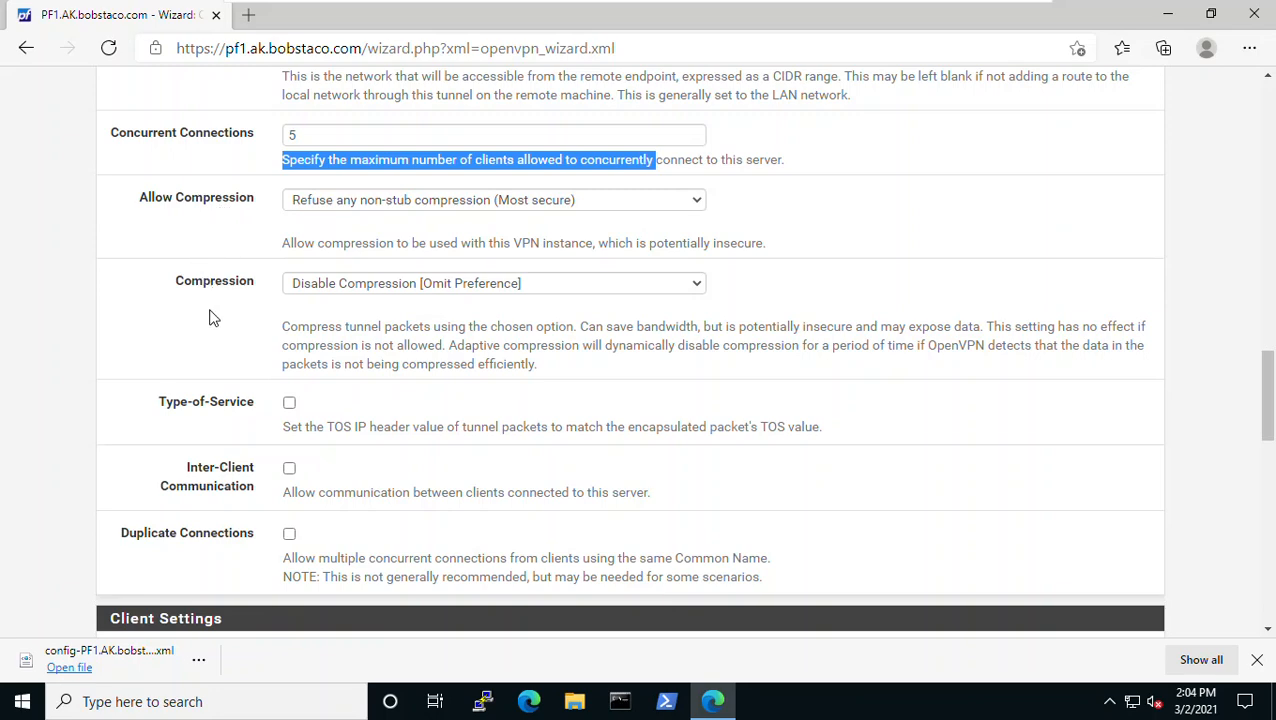
pyautogui.scroll(-2, 210, 312)
pyautogui.scroll(-3, 210, 318)
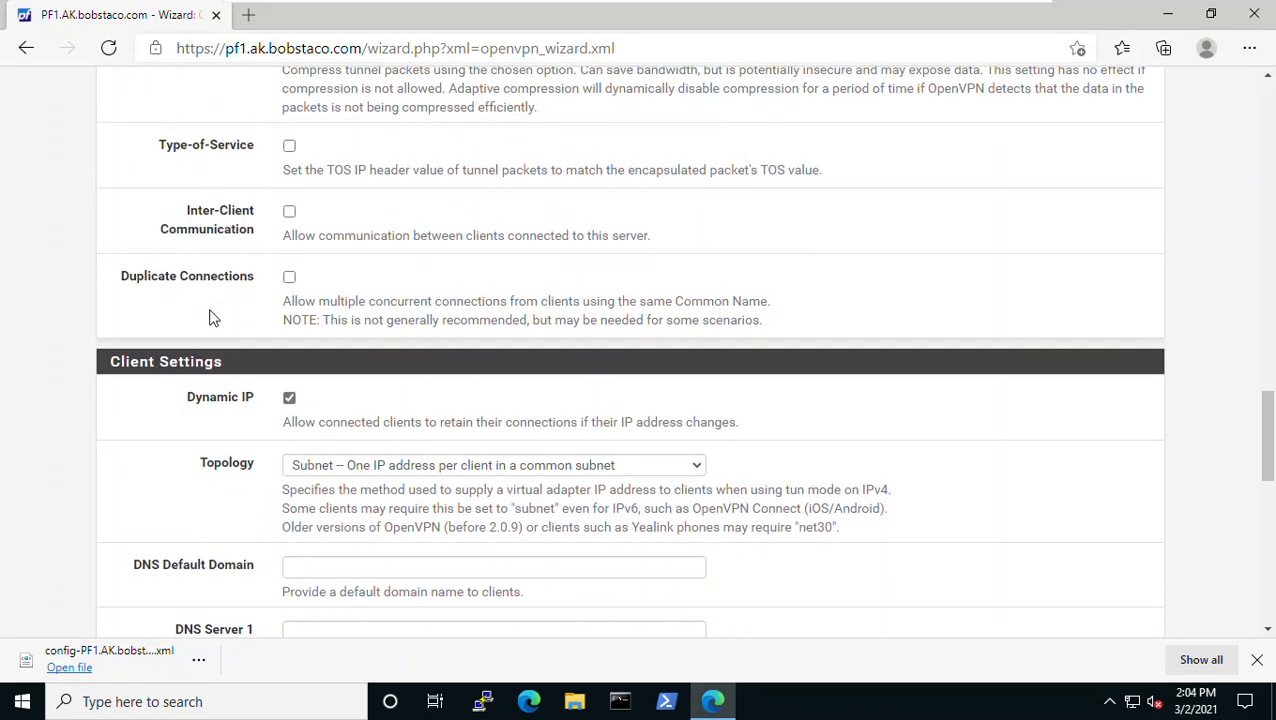
pyautogui.scroll(-1, 210, 318)
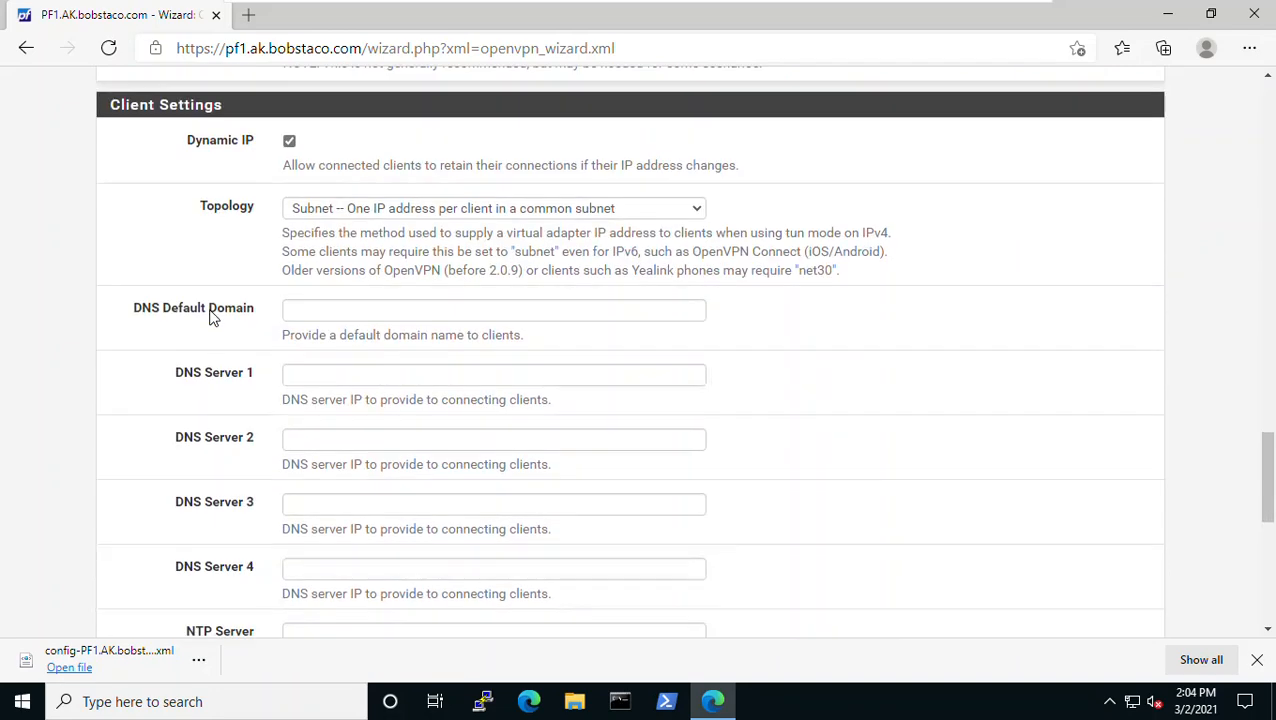
pyautogui.click(330, 311)
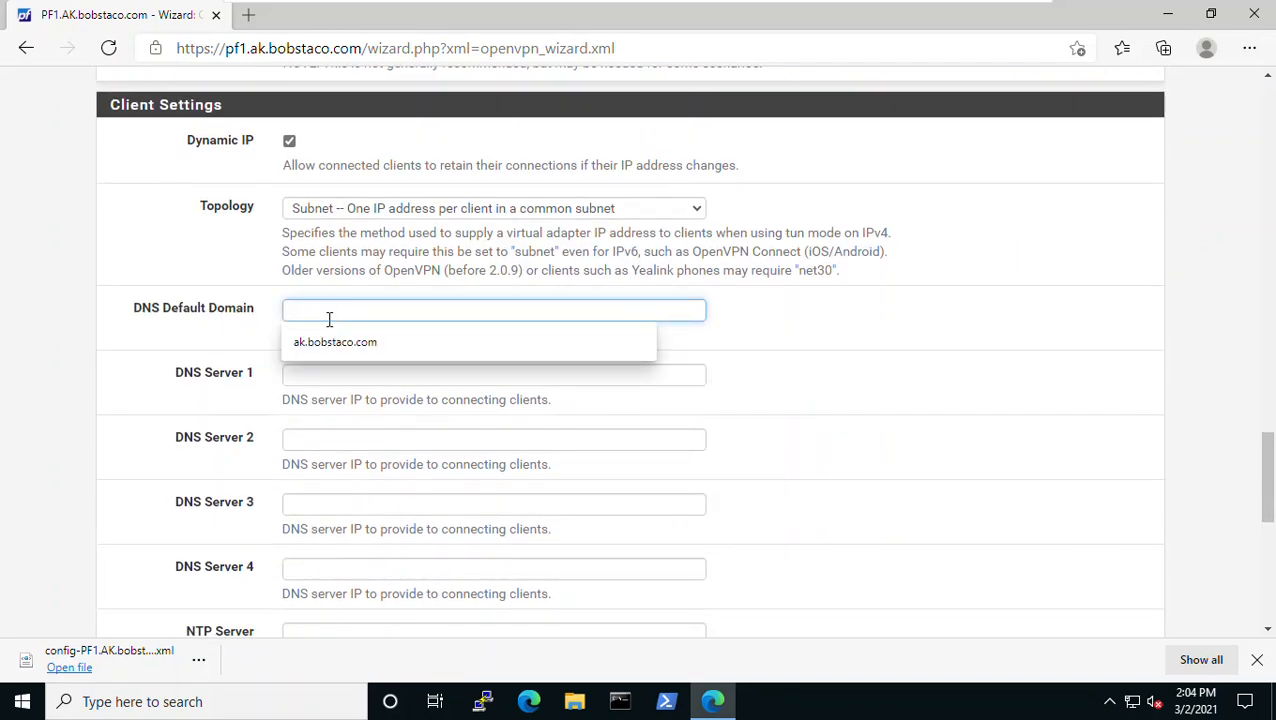
pyautogui.click(330, 342)
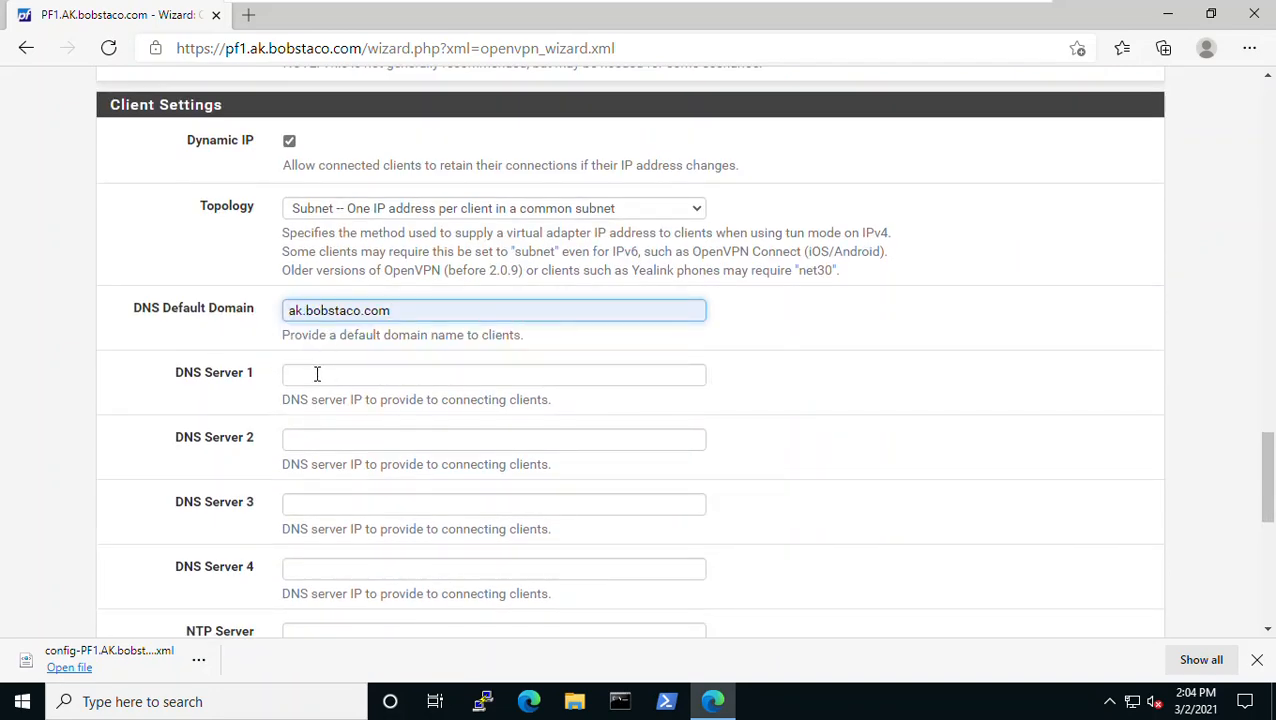
pyautogui.click(318, 374)
pyautogui.click(319, 407)
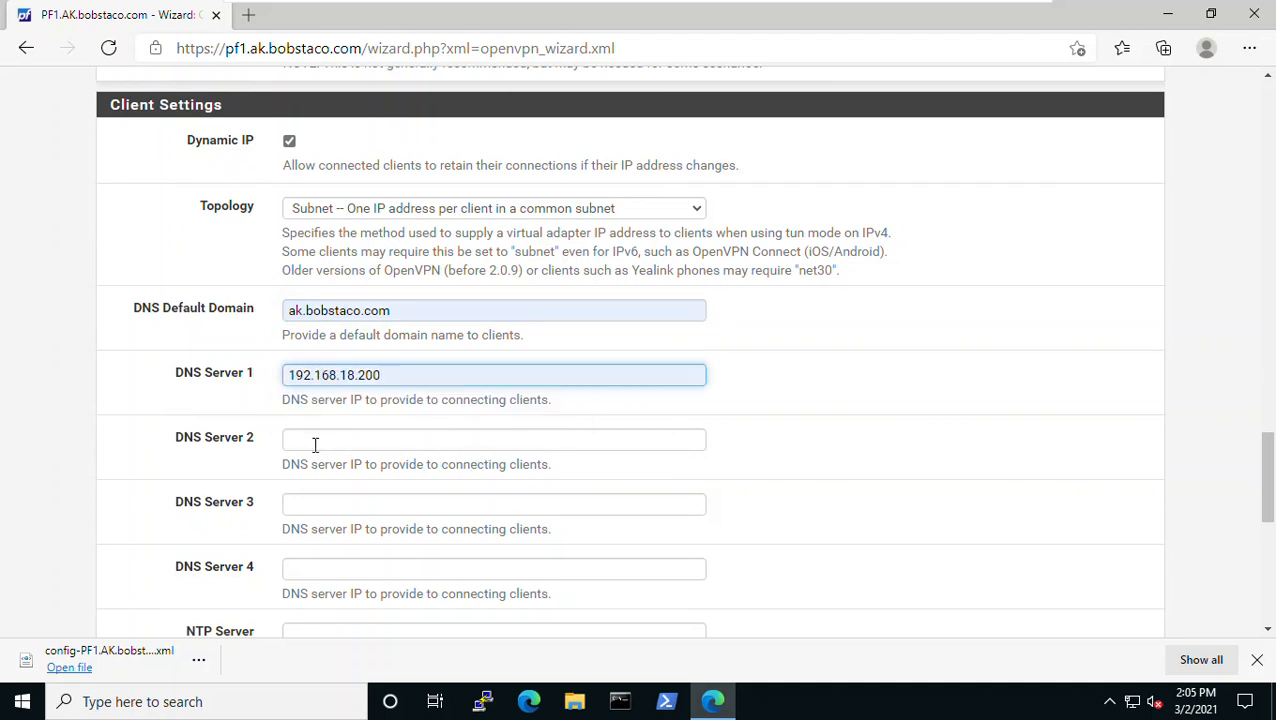
# - Review the tunnel and client settings, keep the remaining defaults, and continue to the firewall rule configuration
pyautogui.scroll(-2, 315, 445)
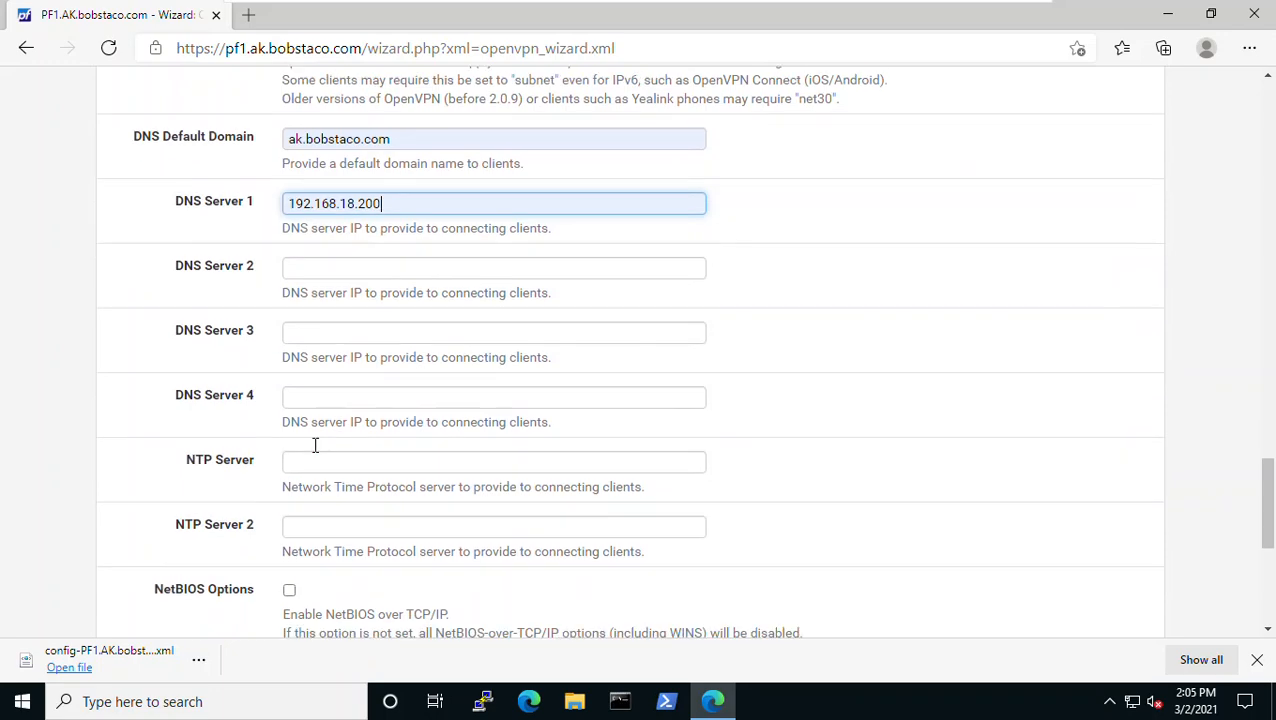
pyautogui.scroll(-2, 262, 478)
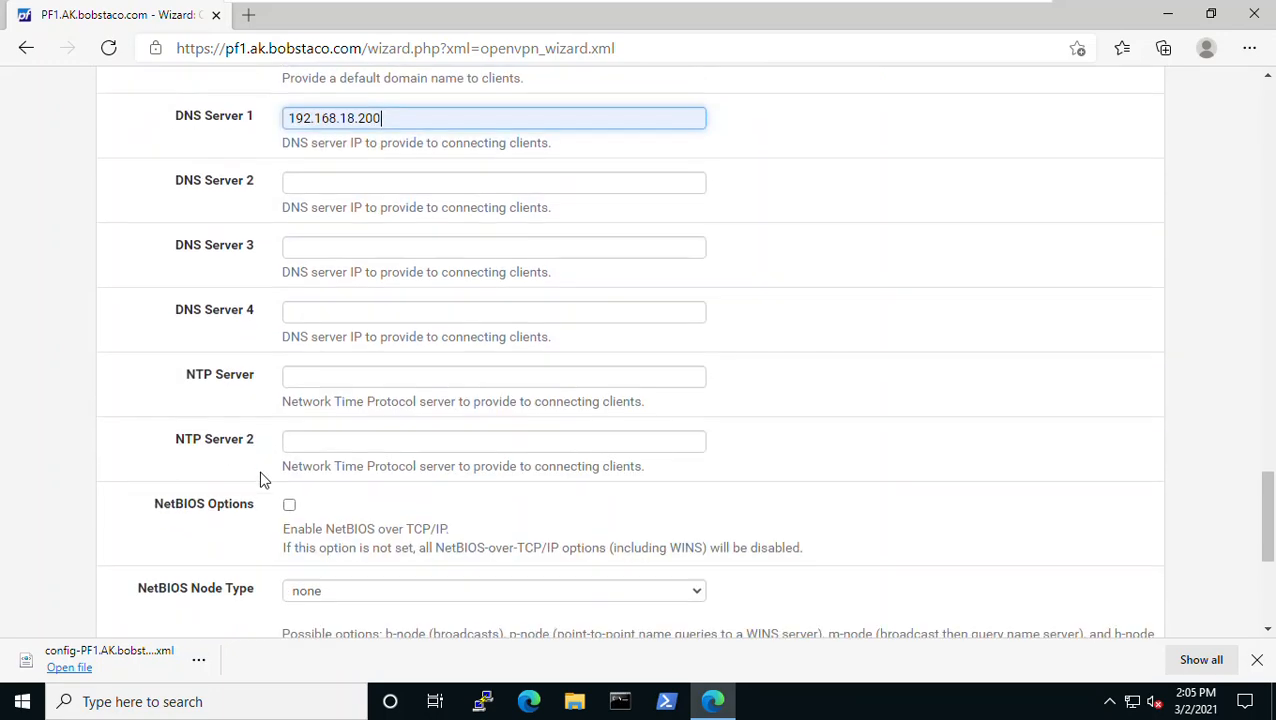
pyautogui.scroll(-3, 262, 434)
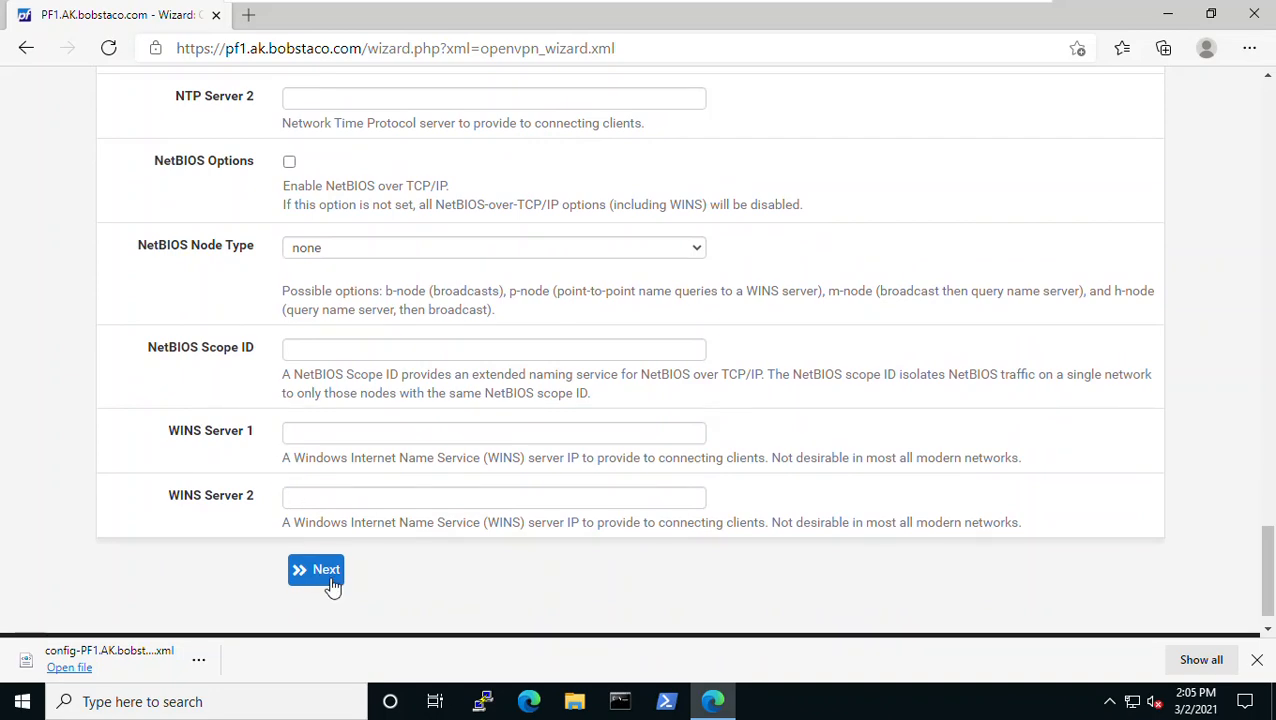
pyautogui.scroll(8, 378, 540)
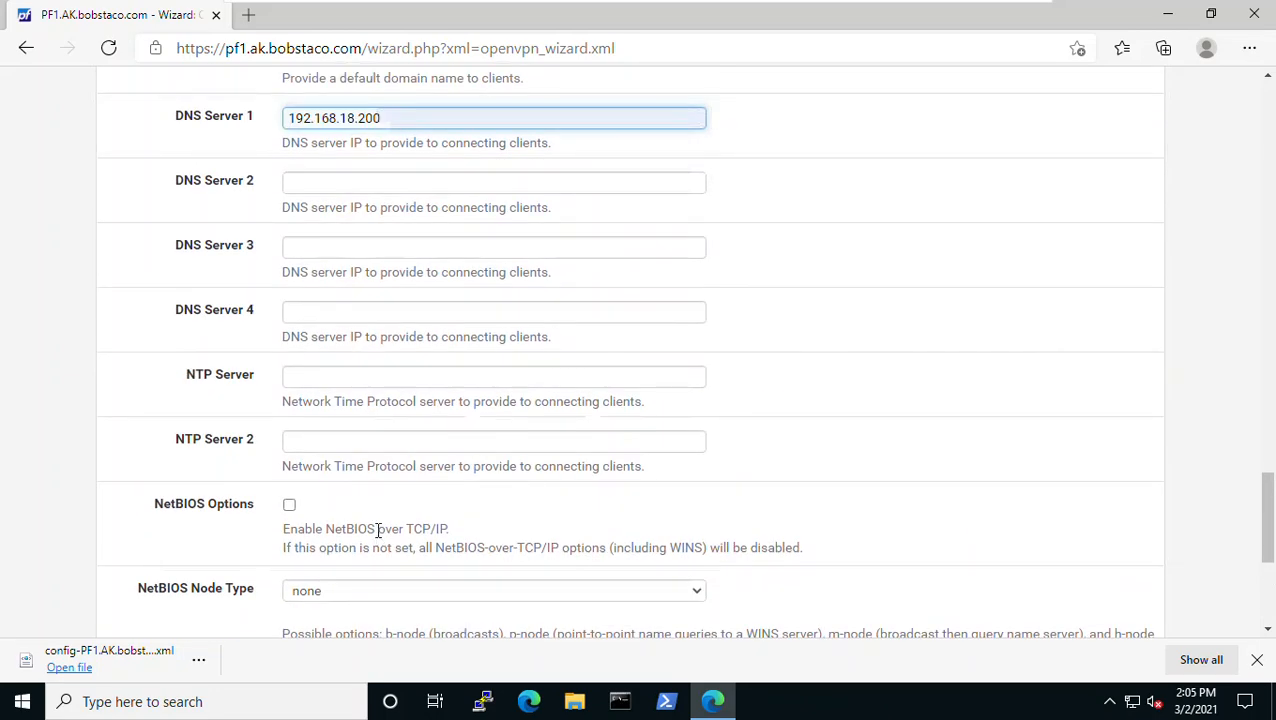
pyautogui.scroll(3, 375, 533)
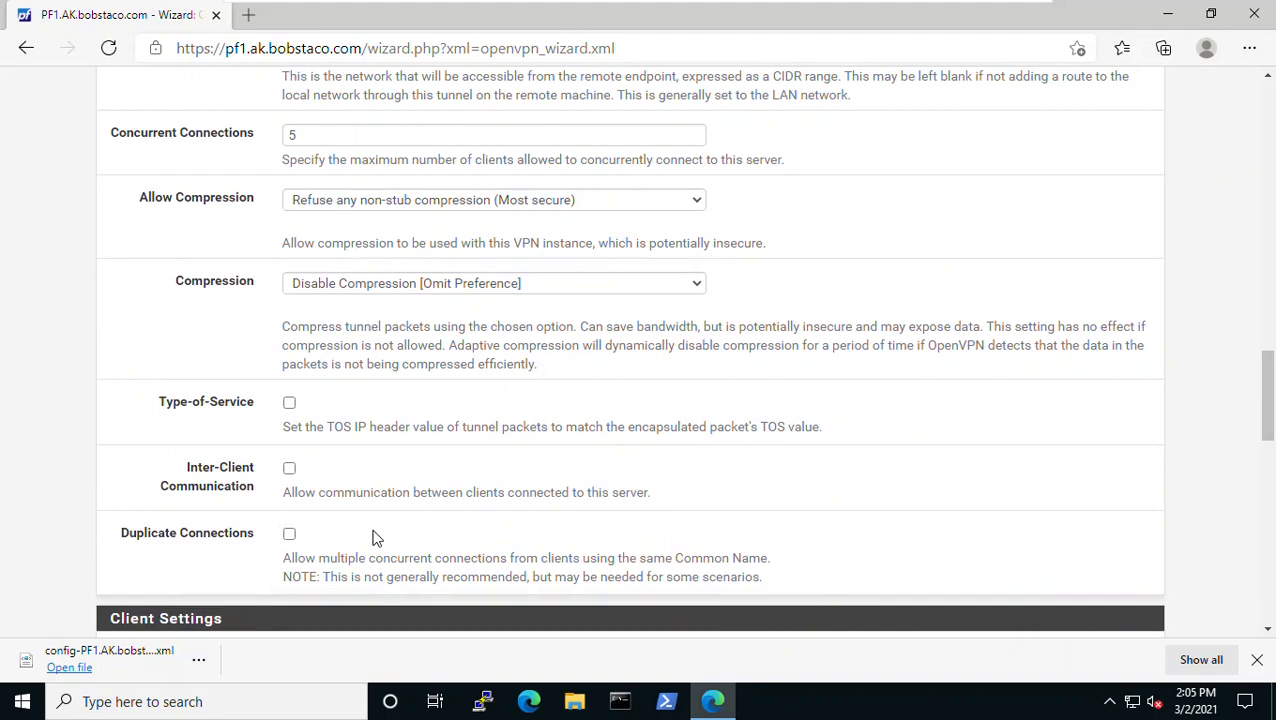
pyautogui.scroll(-1, 375, 538)
pyautogui.scroll(-8, 375, 538)
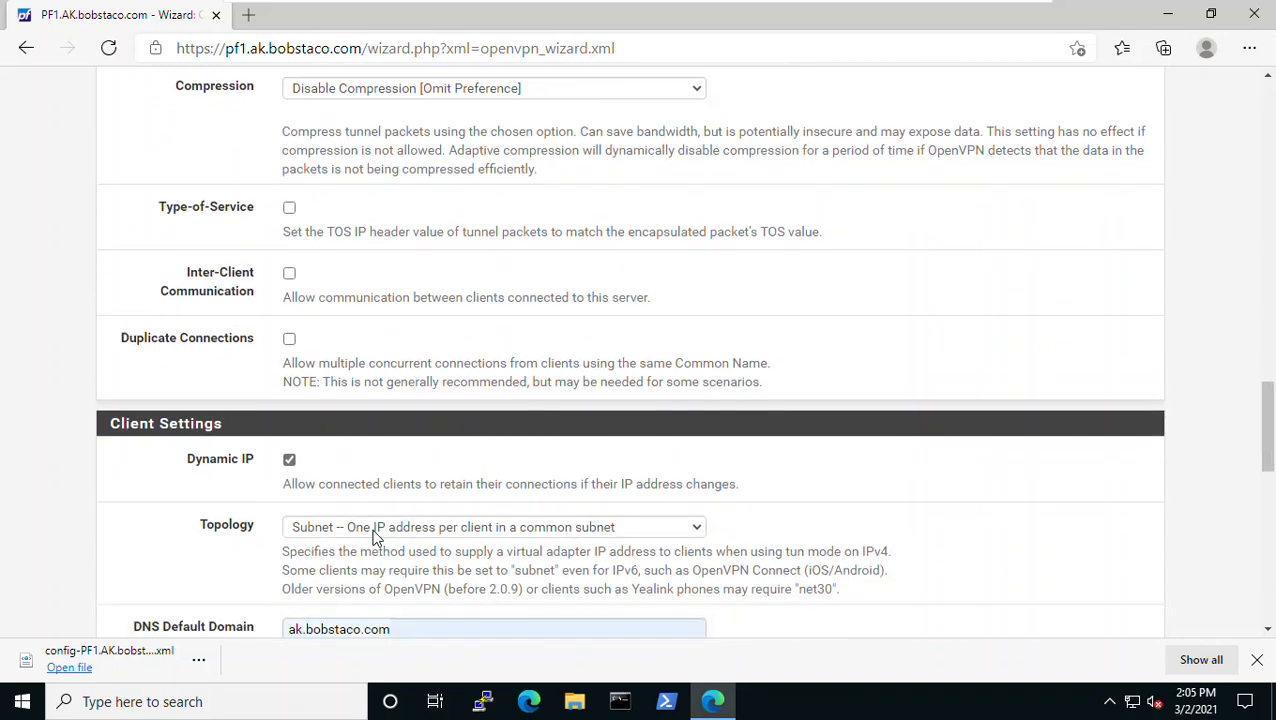
pyautogui.scroll(-3, 375, 538)
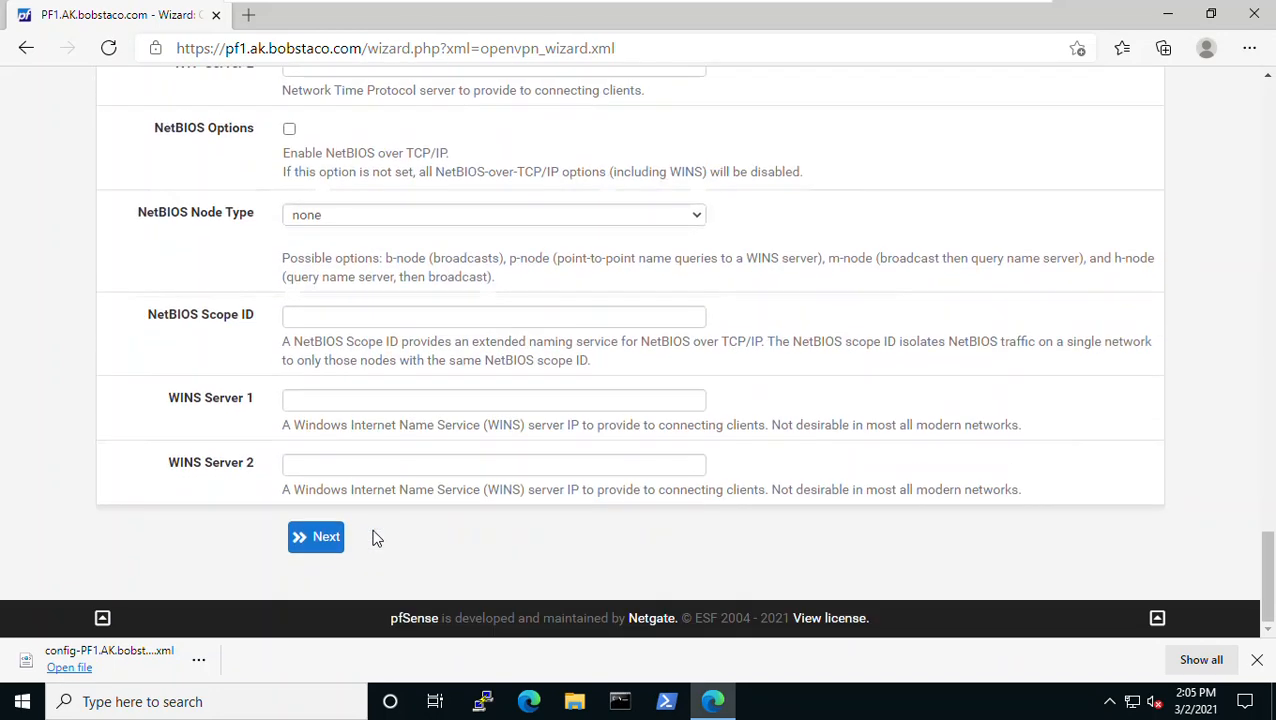
pyautogui.click(320, 540)
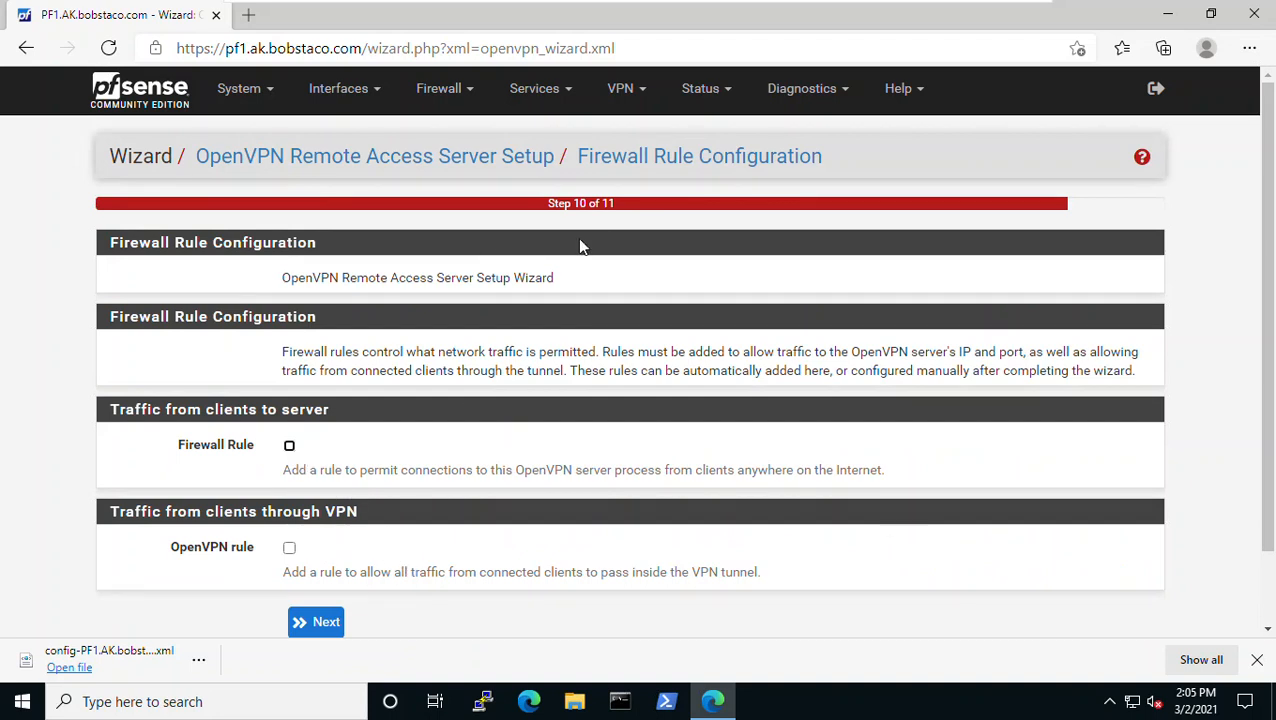
# - Enable both the firewall rule for client connections and the OpenVPN rule for tunnel traffic, and finish the wizard
pyautogui.click(289, 446)
pyautogui.click(291, 548)
pyautogui.moveTo(283, 470); pyautogui.dragTo(551, 473)
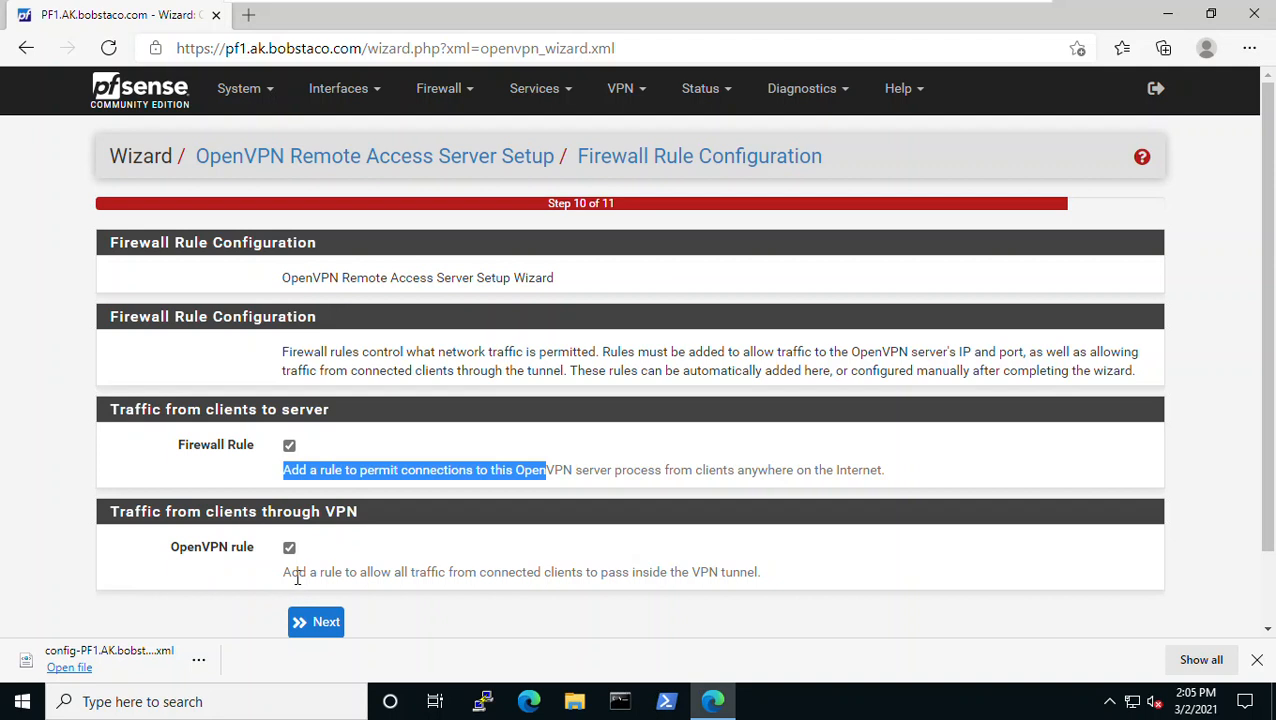
pyautogui.moveTo(291, 577); pyautogui.dragTo(758, 570)
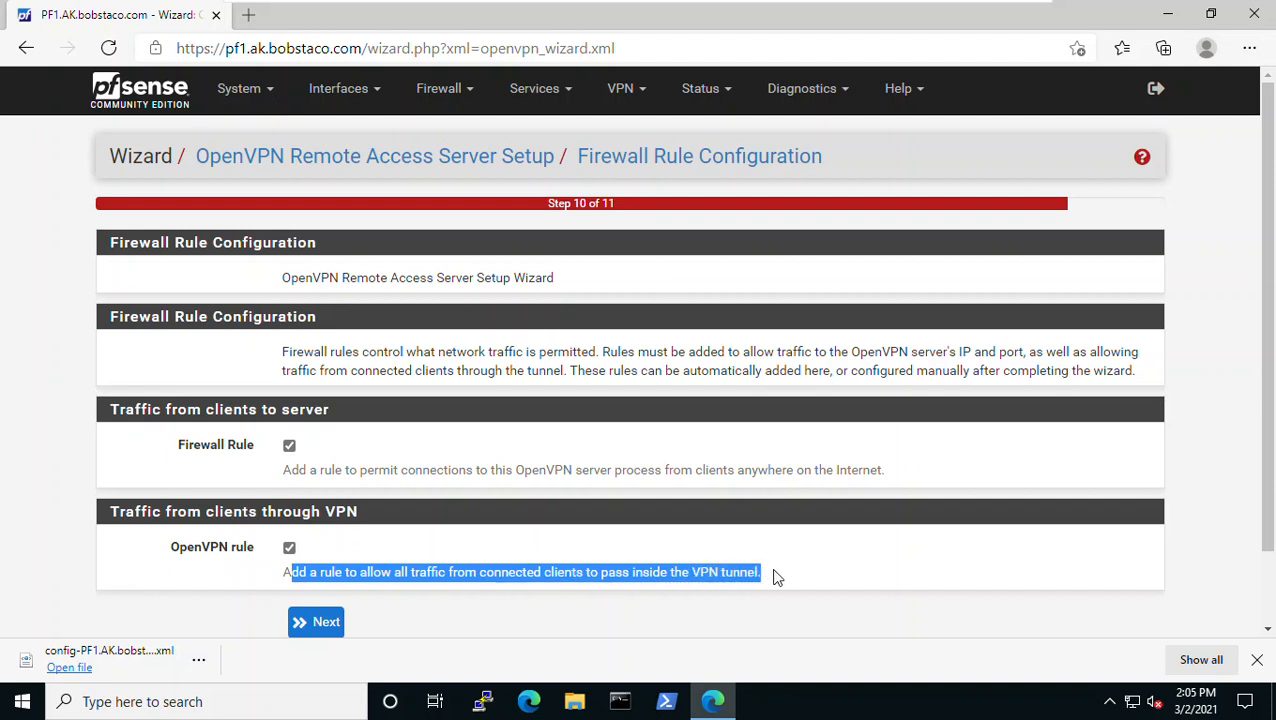
pyautogui.click(789, 567)
pyautogui.scroll(-2, 563, 547)
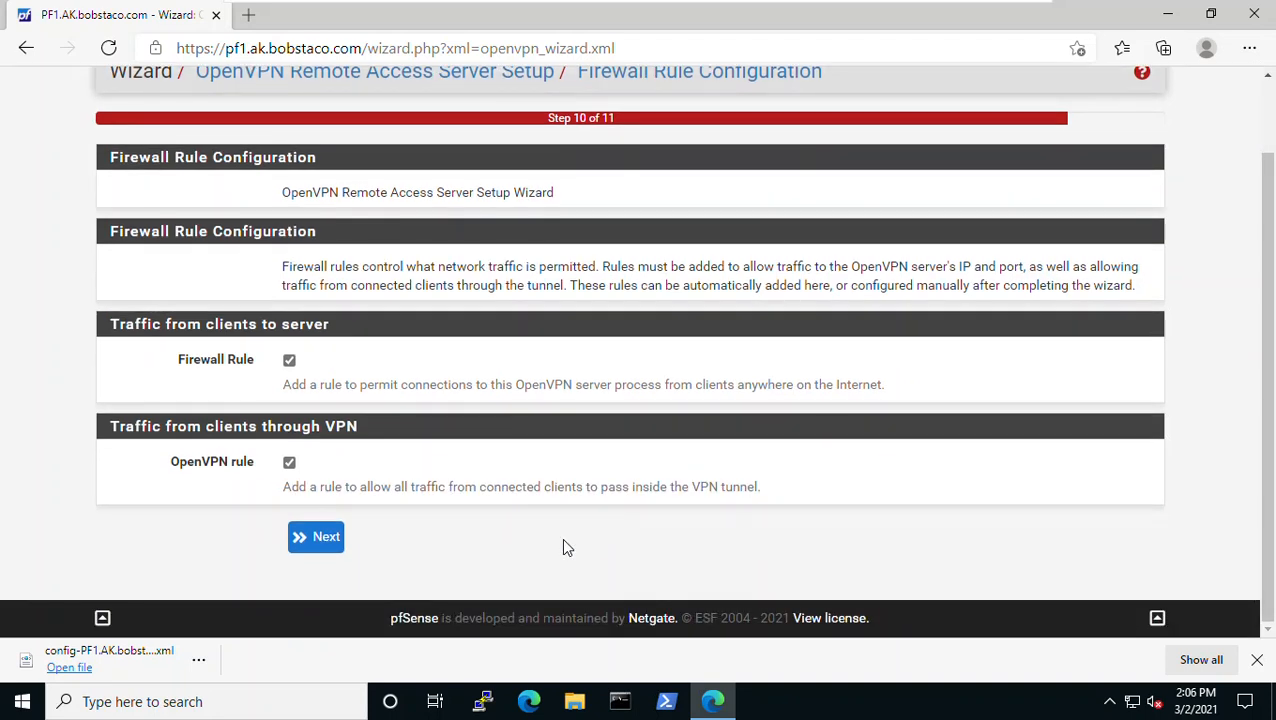
pyautogui.click(330, 539)
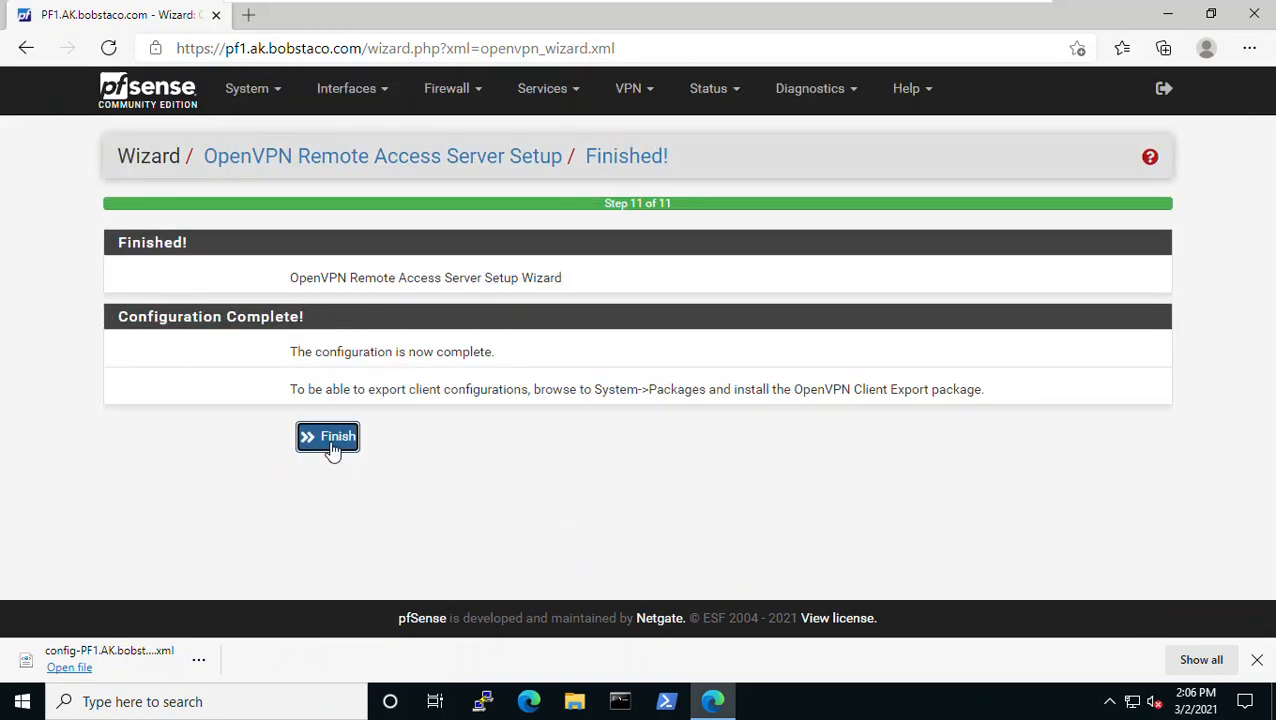
pyautogui.click(332, 447)
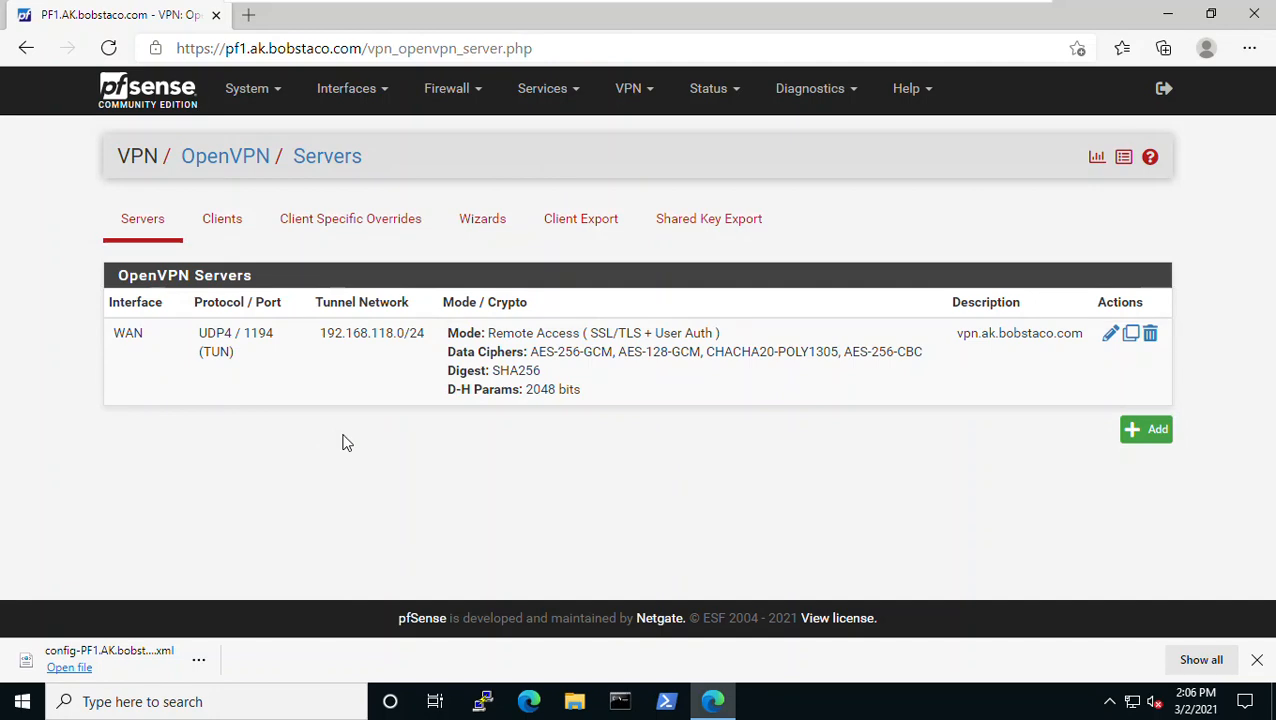
# - Open the vpn.ak.bobstaco.com server for editing, review its server mode options and other settings, and save it
pyautogui.click(1110, 333)
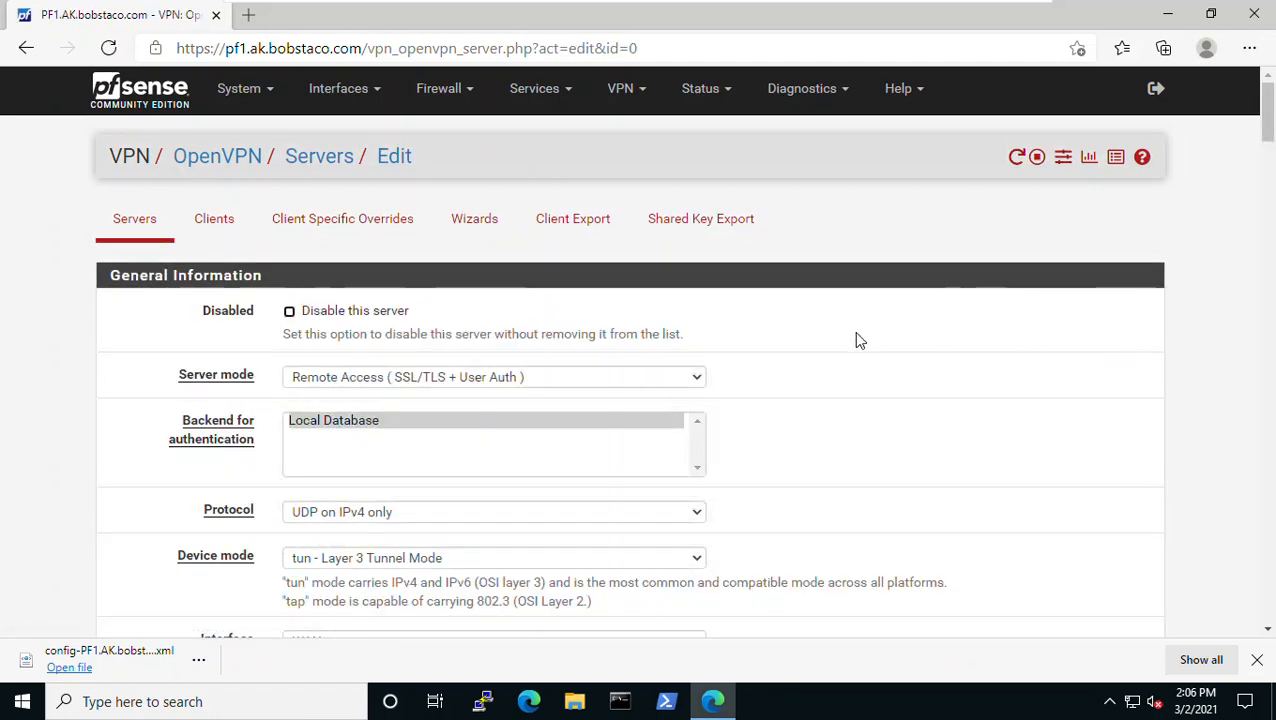
pyautogui.scroll(-2, 855, 341)
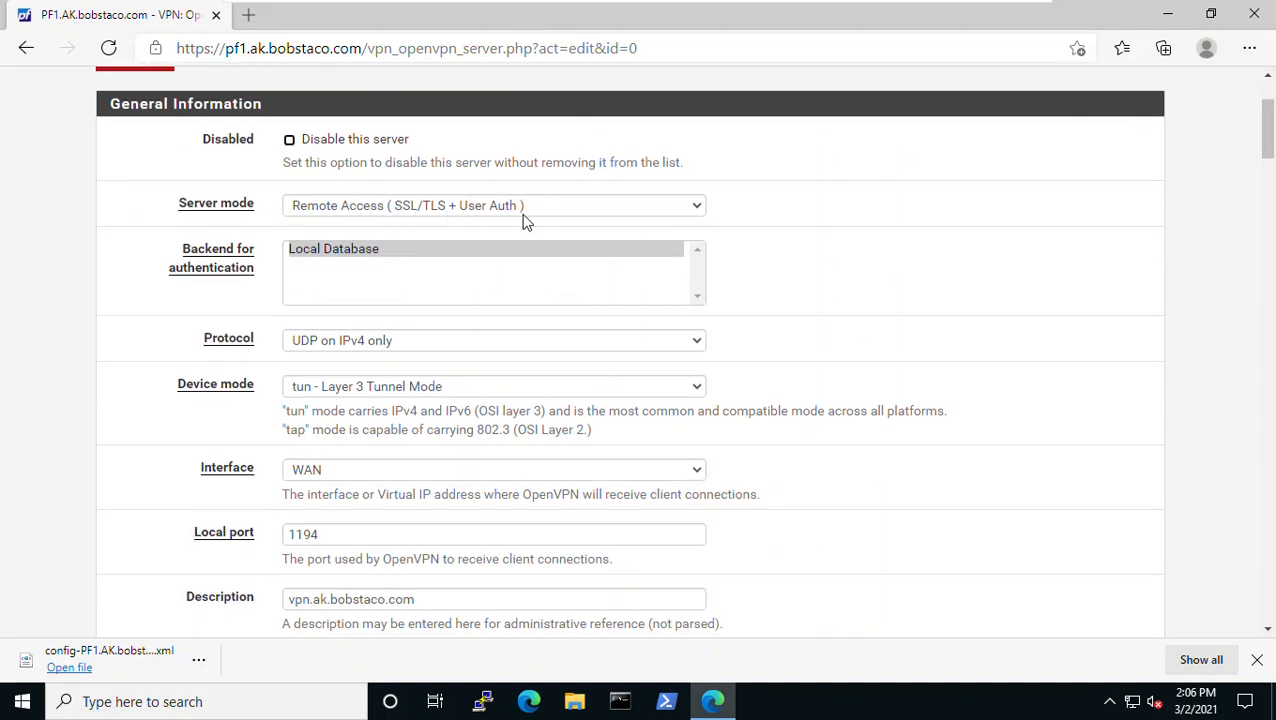
pyautogui.click(697, 206)
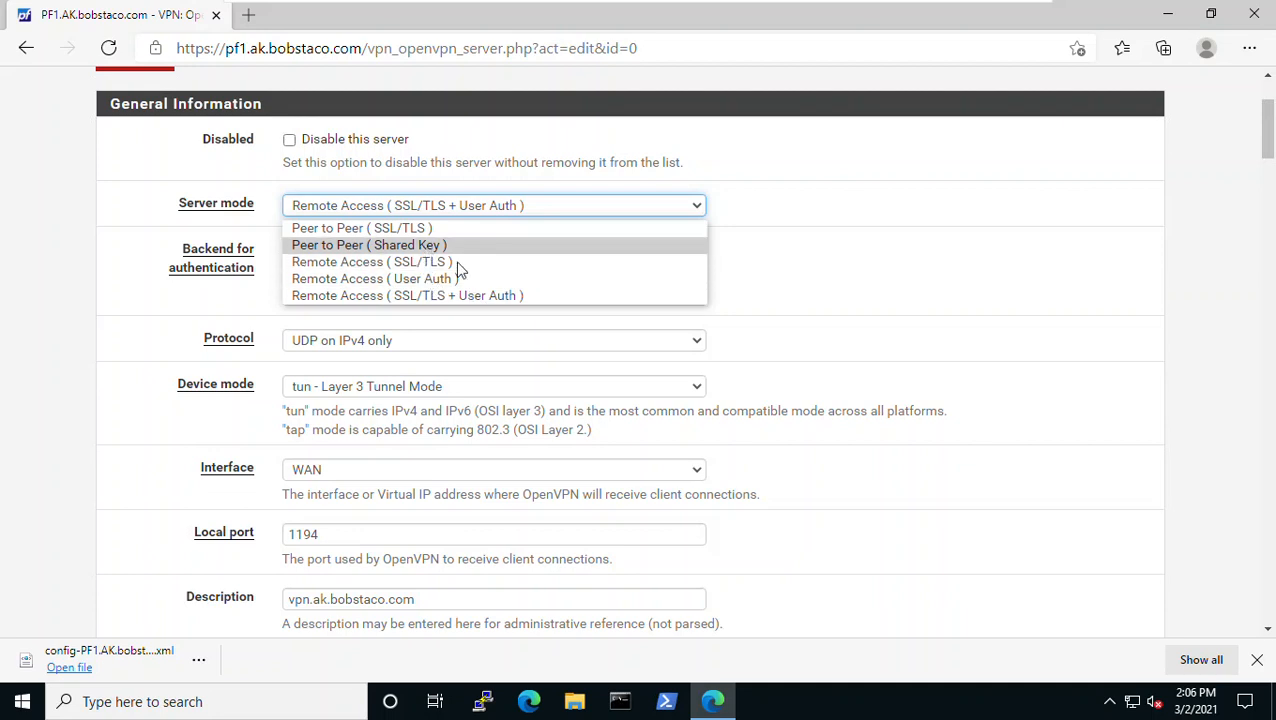
pyautogui.click(568, 205)
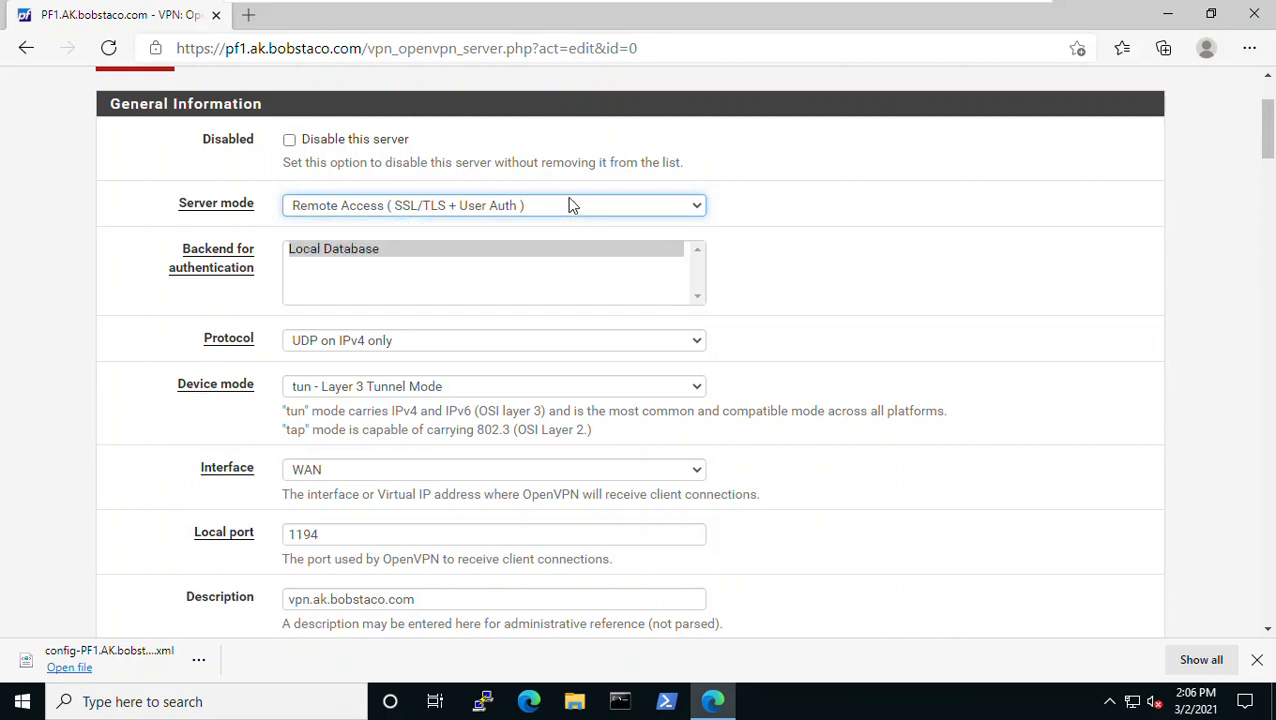
pyautogui.scroll(-2, 541, 273)
pyautogui.scroll(-4, 541, 273)
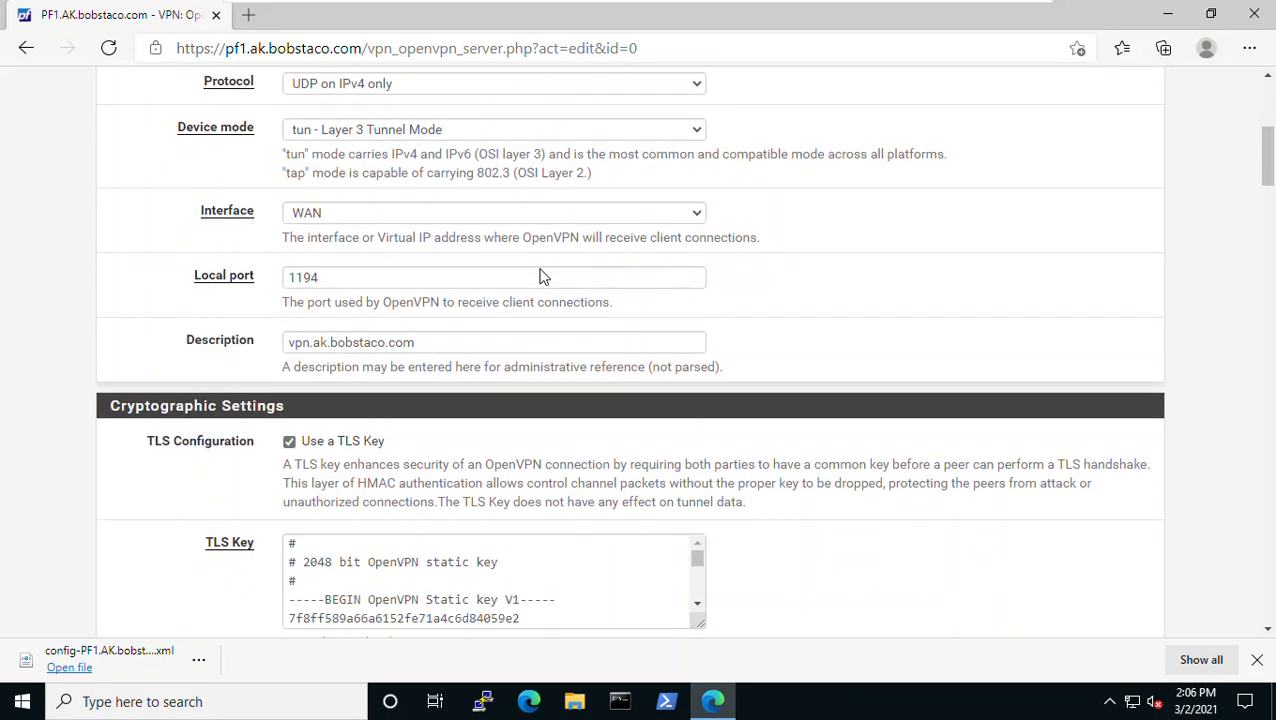
pyautogui.scroll(-3, 450, 289)
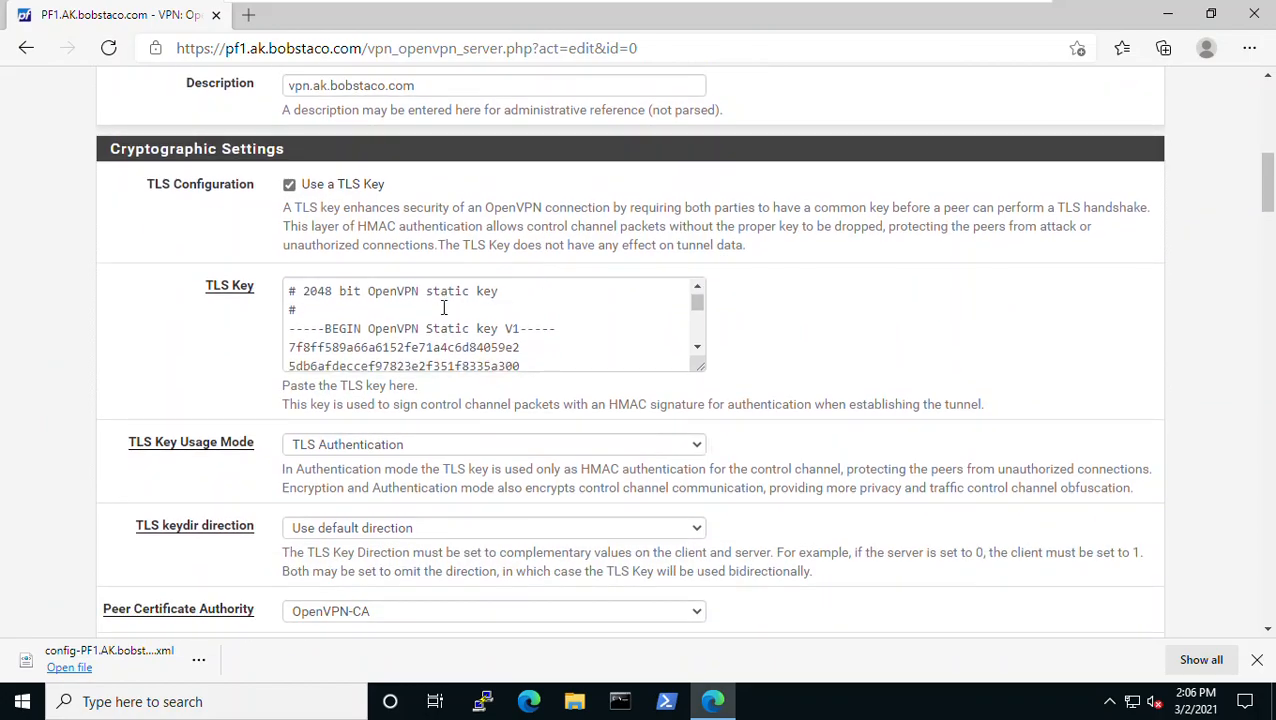
pyautogui.scroll(-10, 727, 419)
pyautogui.scroll(-20, 770, 437)
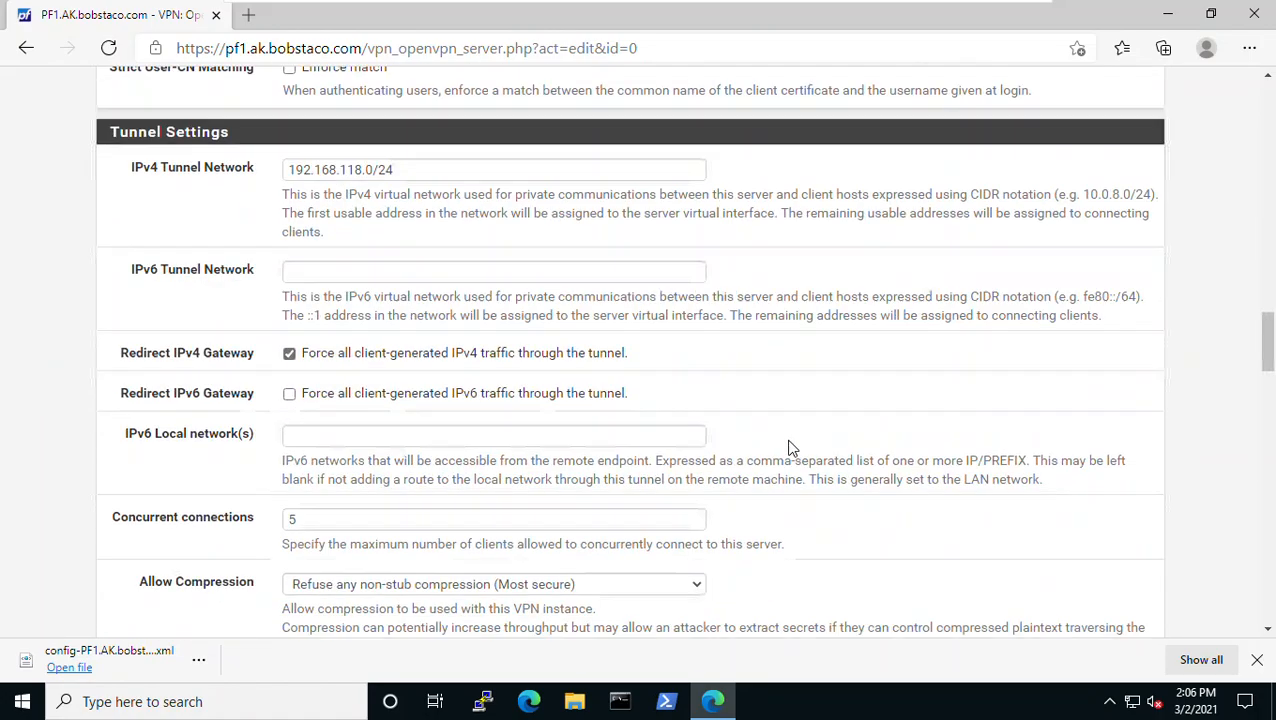
pyautogui.scroll(-5, 792, 455)
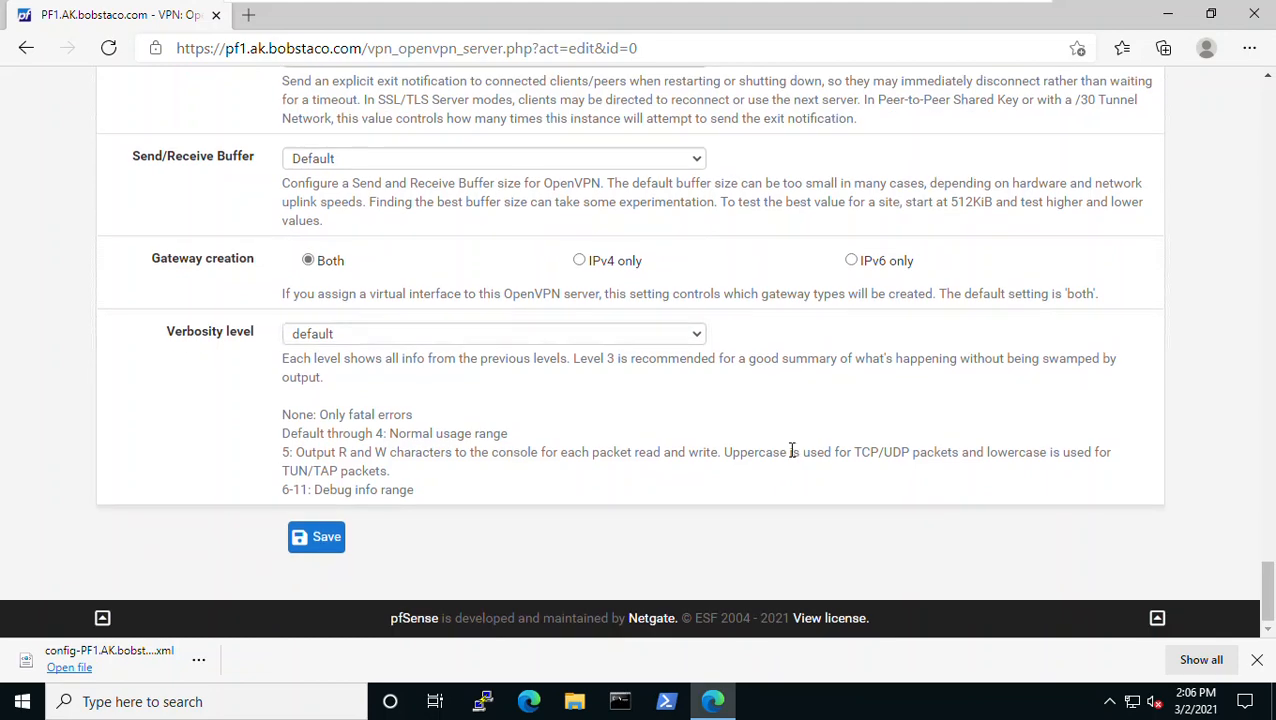
pyautogui.click(318, 539)
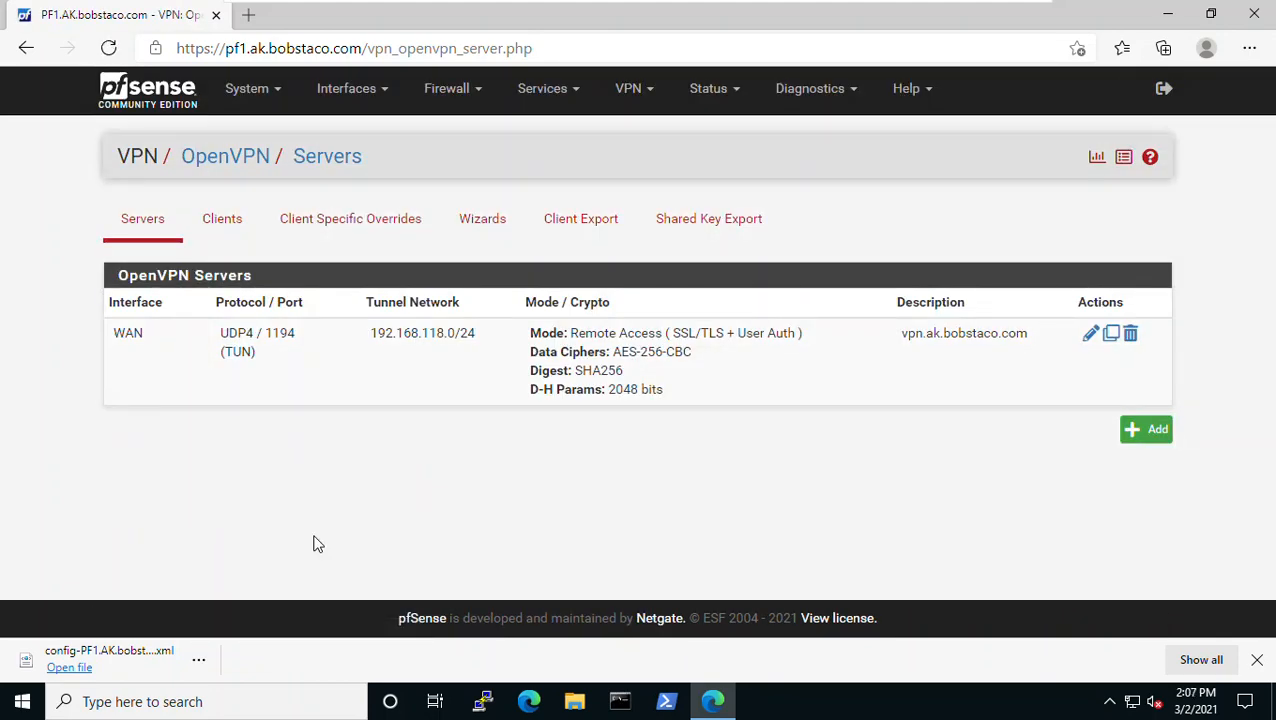
# - Check the status of the OpenVPN server service in the list of services
pyautogui.click(721, 97)
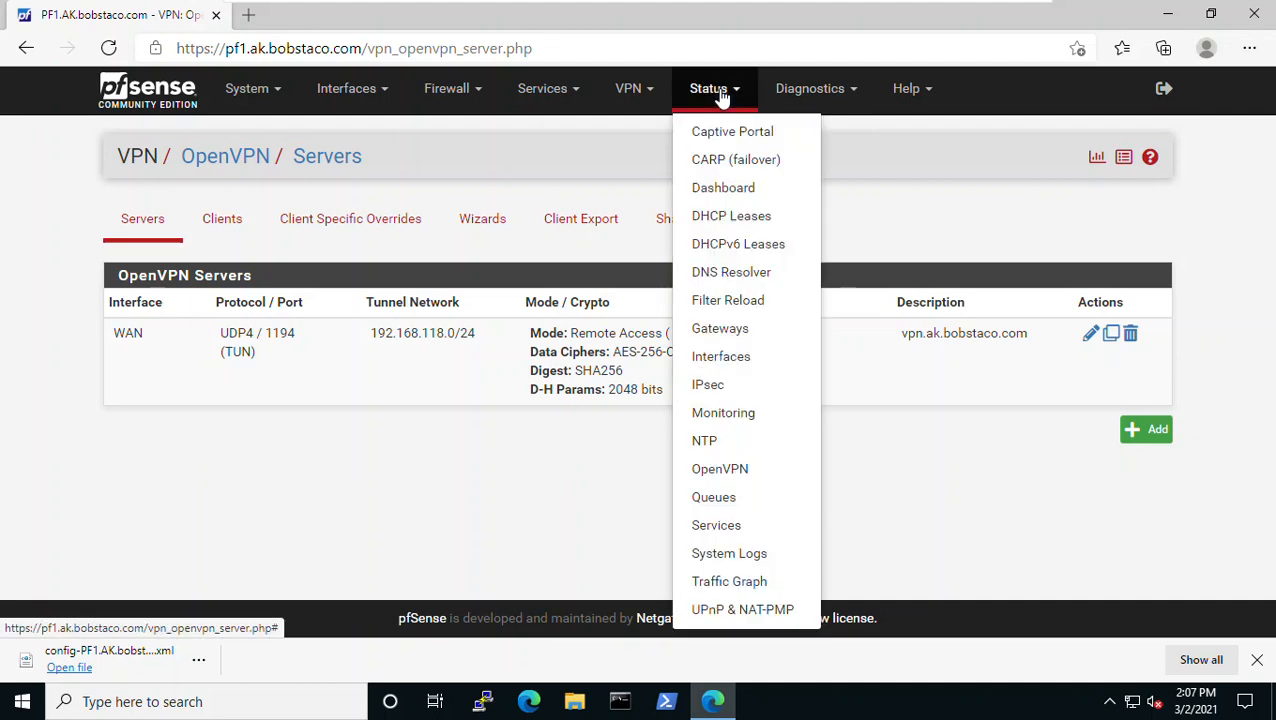
pyautogui.click(716, 525)
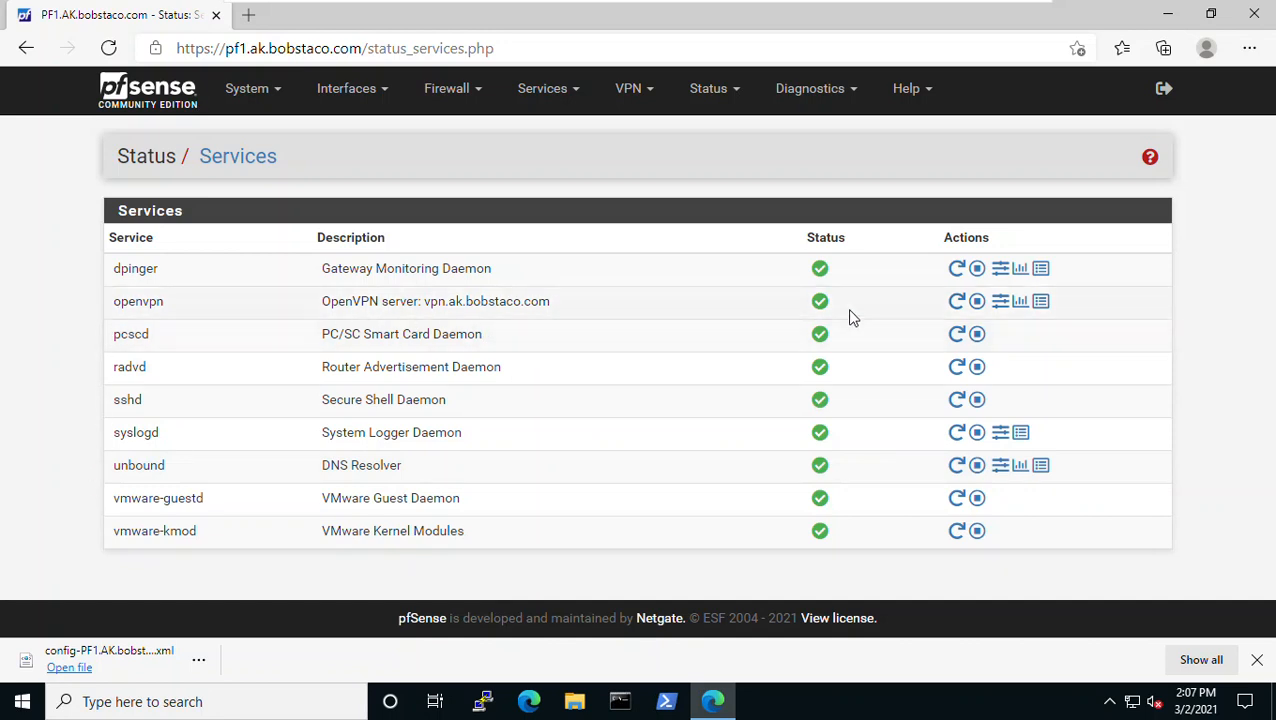
# - Review the firewall rules on the WAN interface and on the OpenVPN interface
pyautogui.click(438, 92)
pyautogui.click(449, 191)
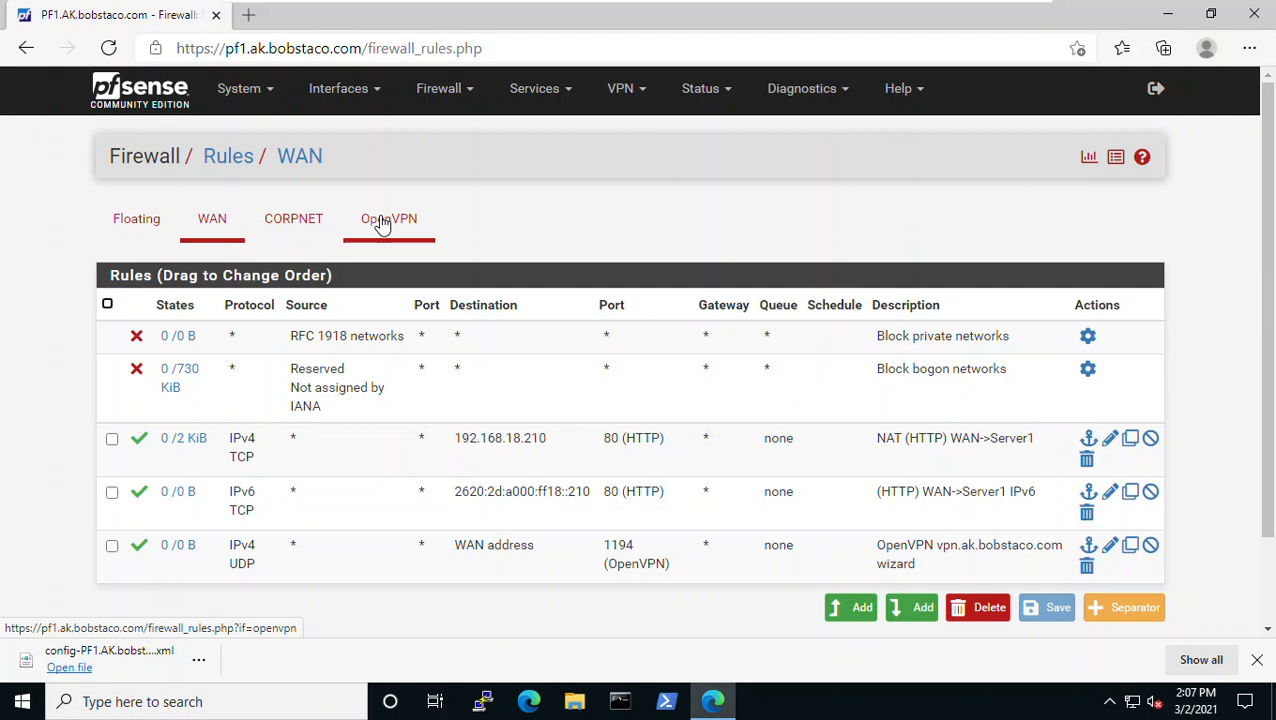
pyautogui.click(382, 222)
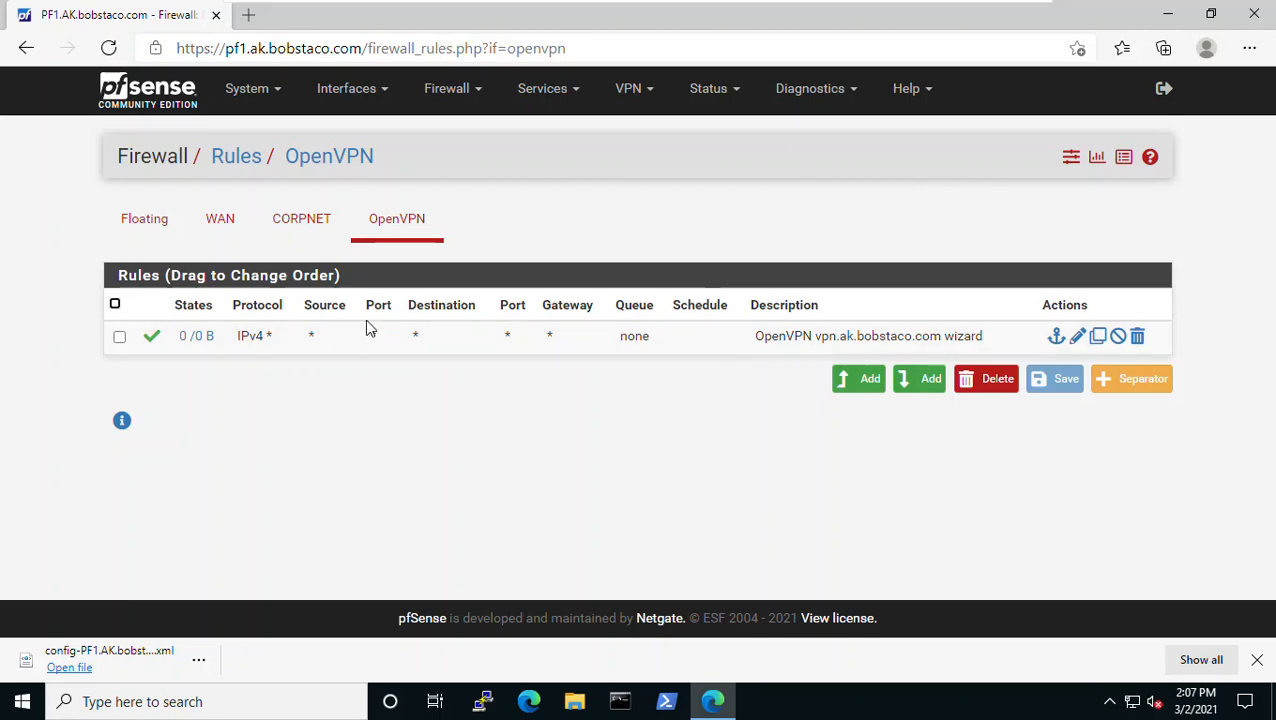
# - Open the OpenVPN wizard rule for editing, review its settings, save it as is, and apply the firewall changes
pyautogui.click(1078, 338)
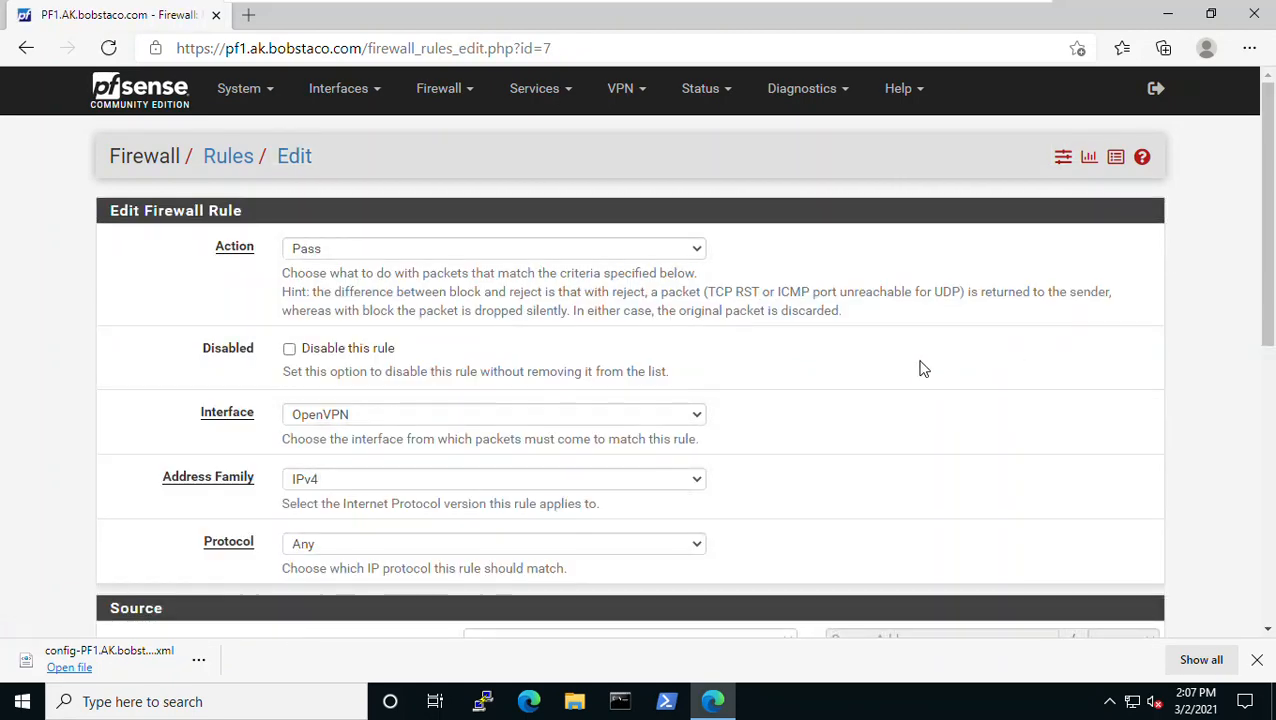
pyautogui.scroll(-2, 915, 365)
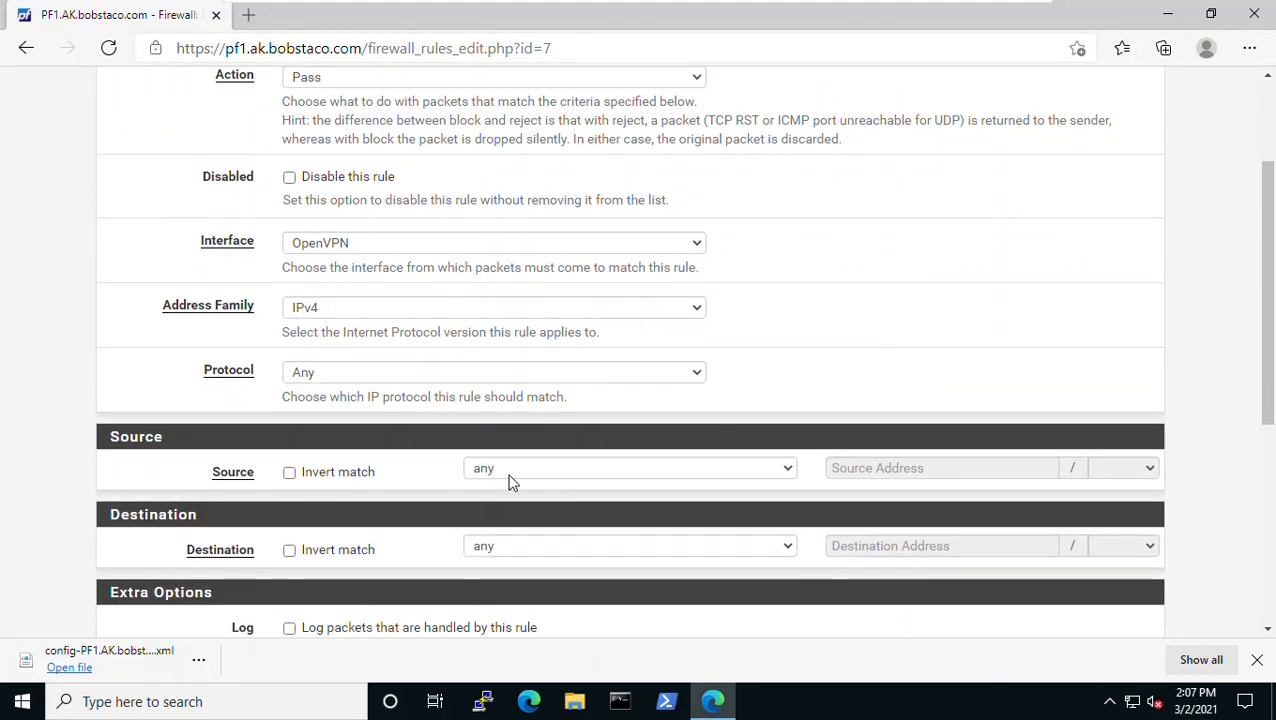
pyautogui.scroll(-5, 604, 421)
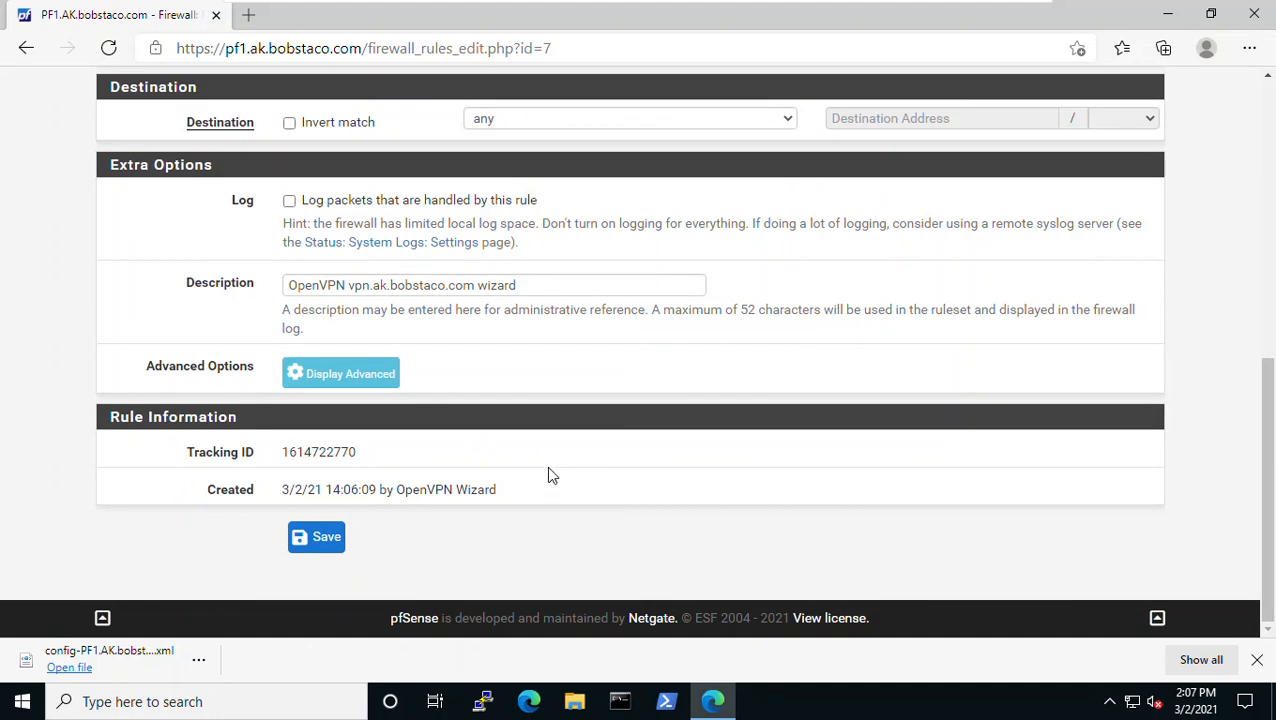
pyautogui.click(308, 540)
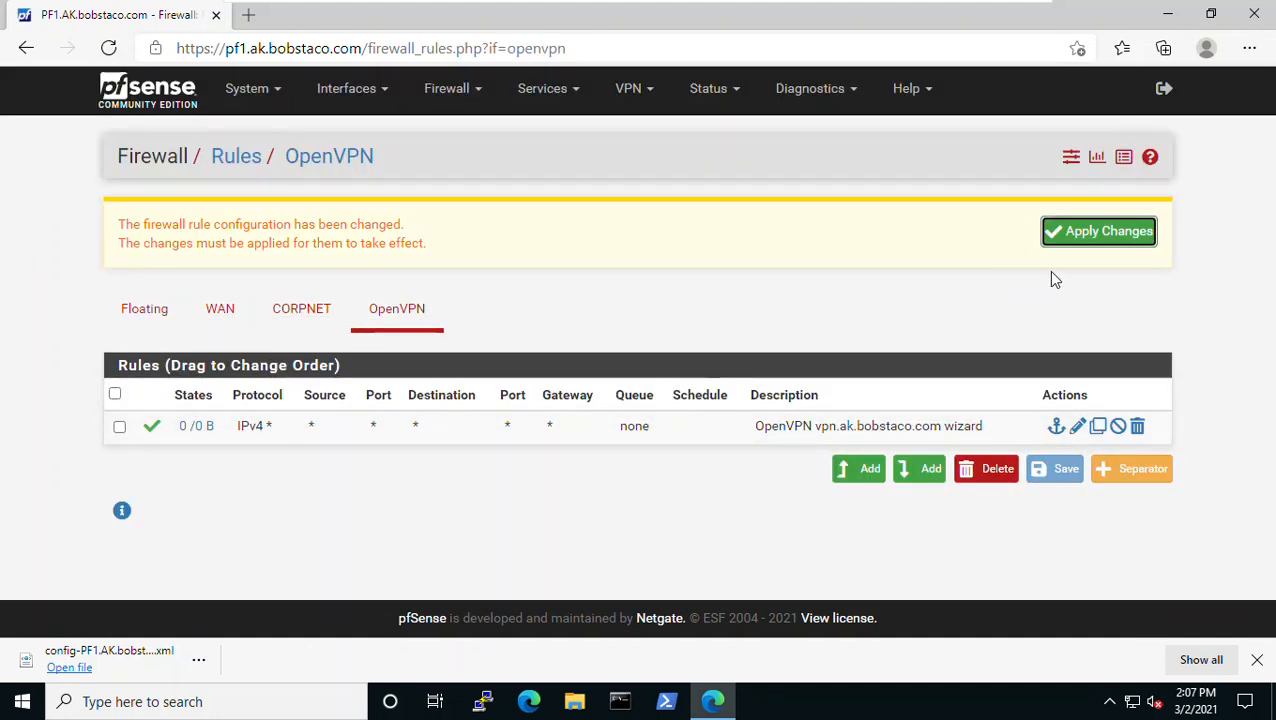
pyautogui.click(1082, 237)
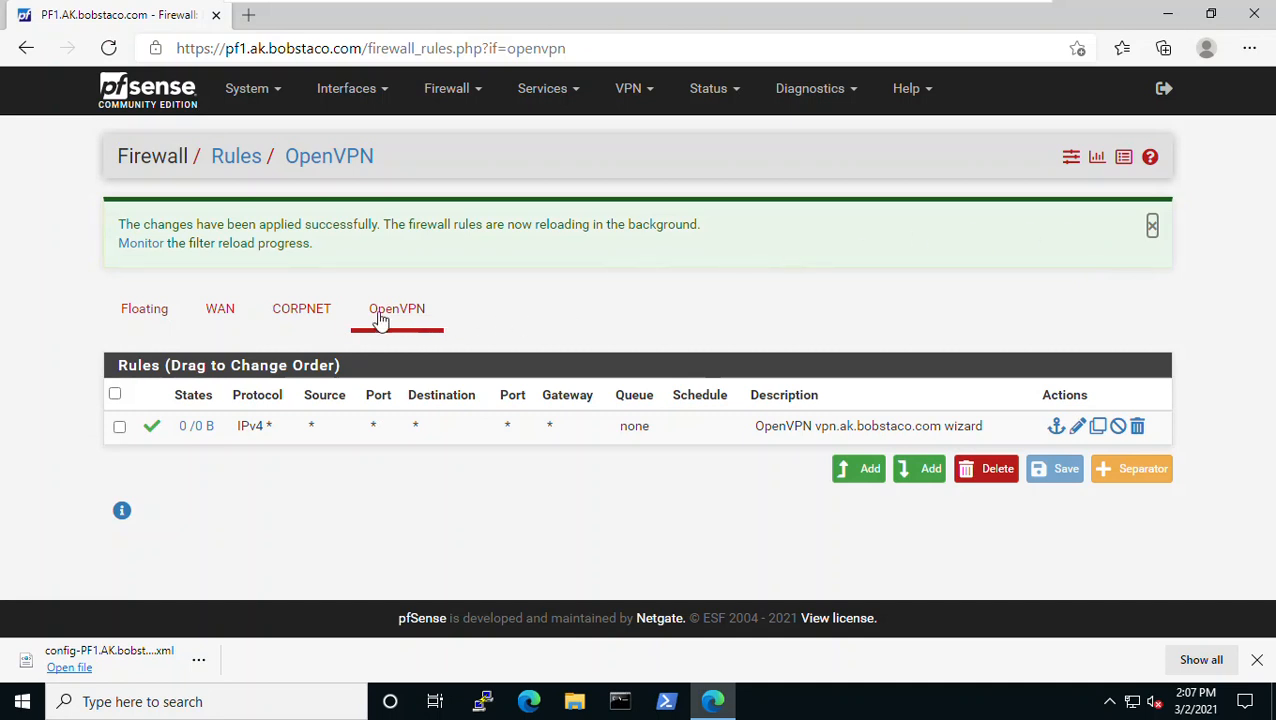
# - Examine the CORPNET "Default allow LAN to any rule" and its available source options, and return to the rules list without saving
pyautogui.click(301, 310)
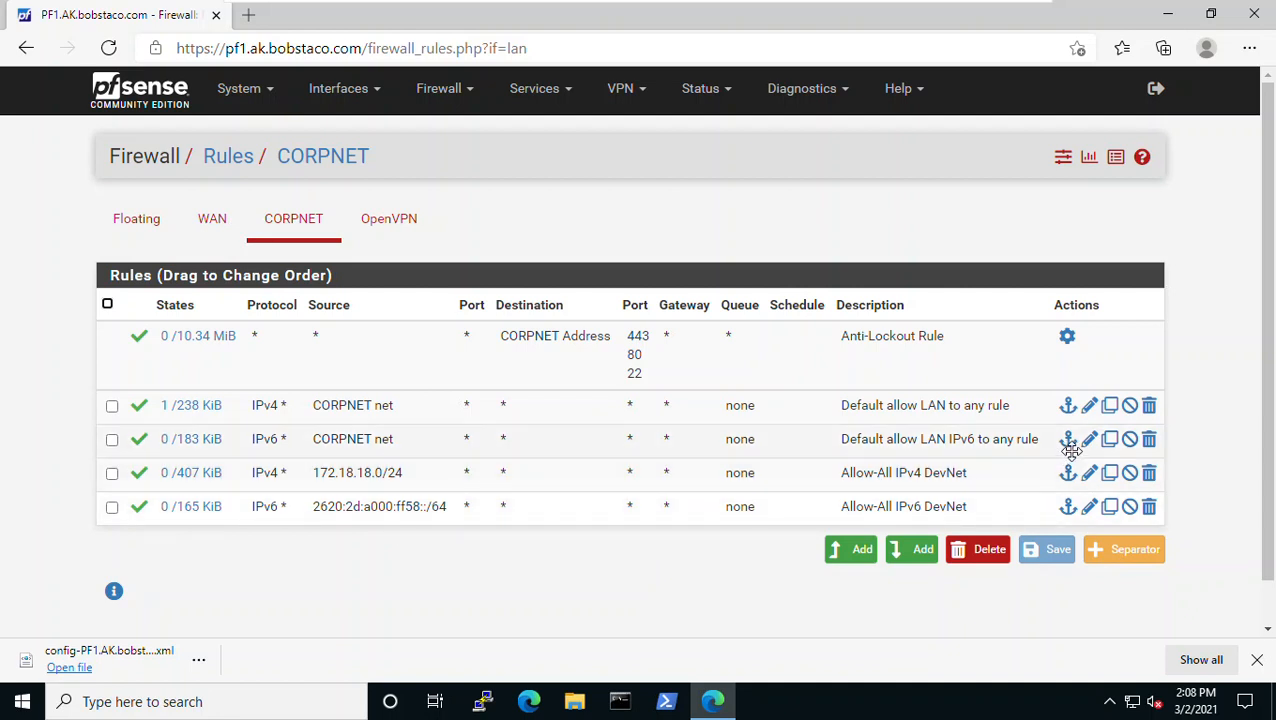
pyautogui.click(1087, 407)
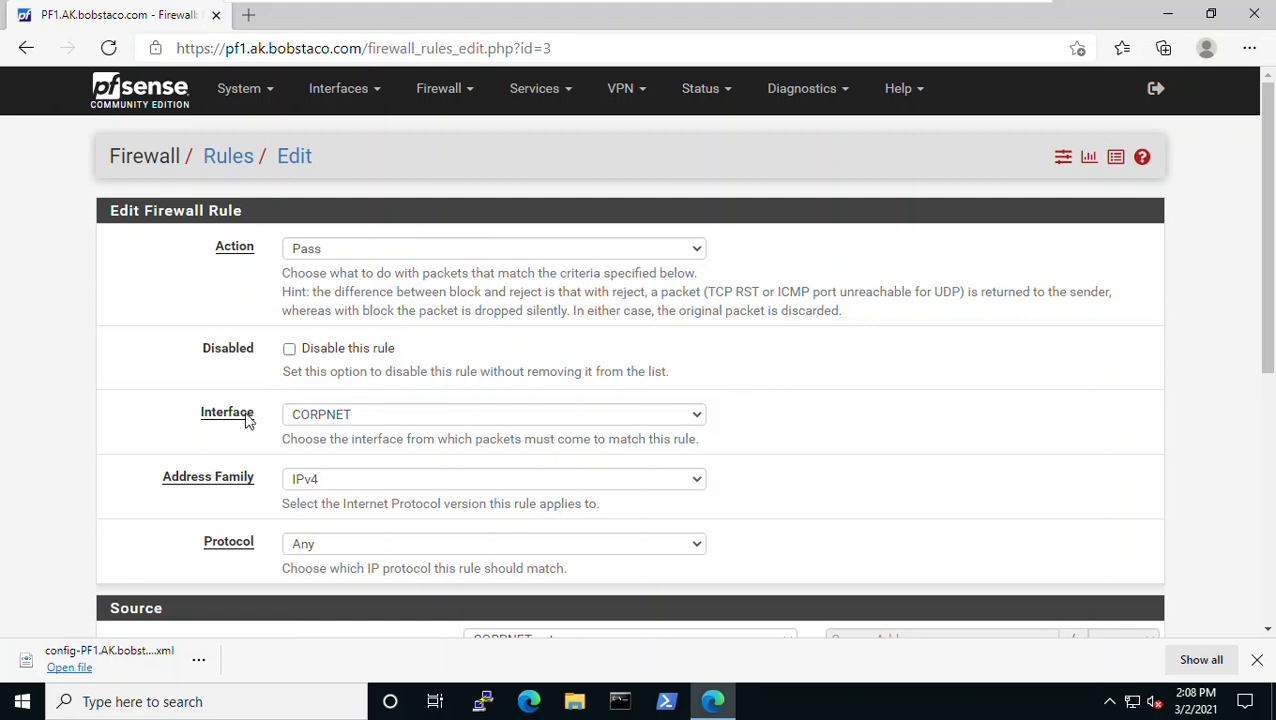
pyautogui.scroll(-1, 316, 423)
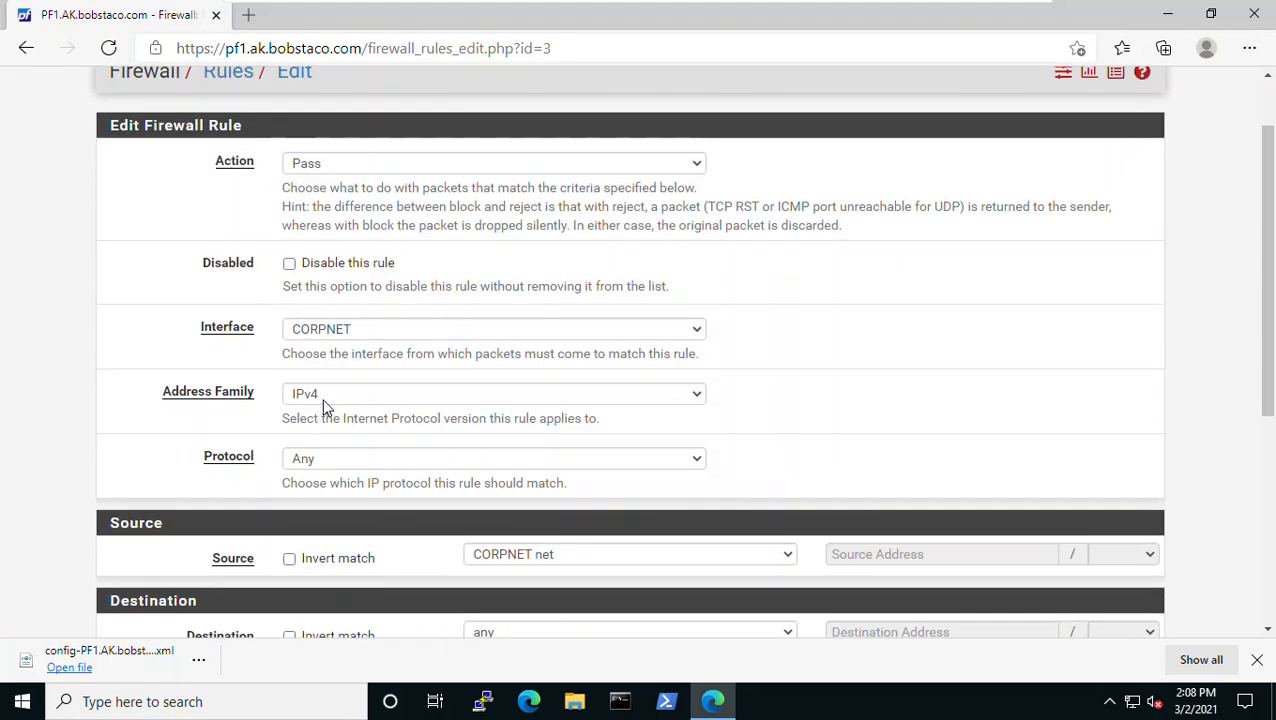
pyautogui.scroll(-2, 340, 418)
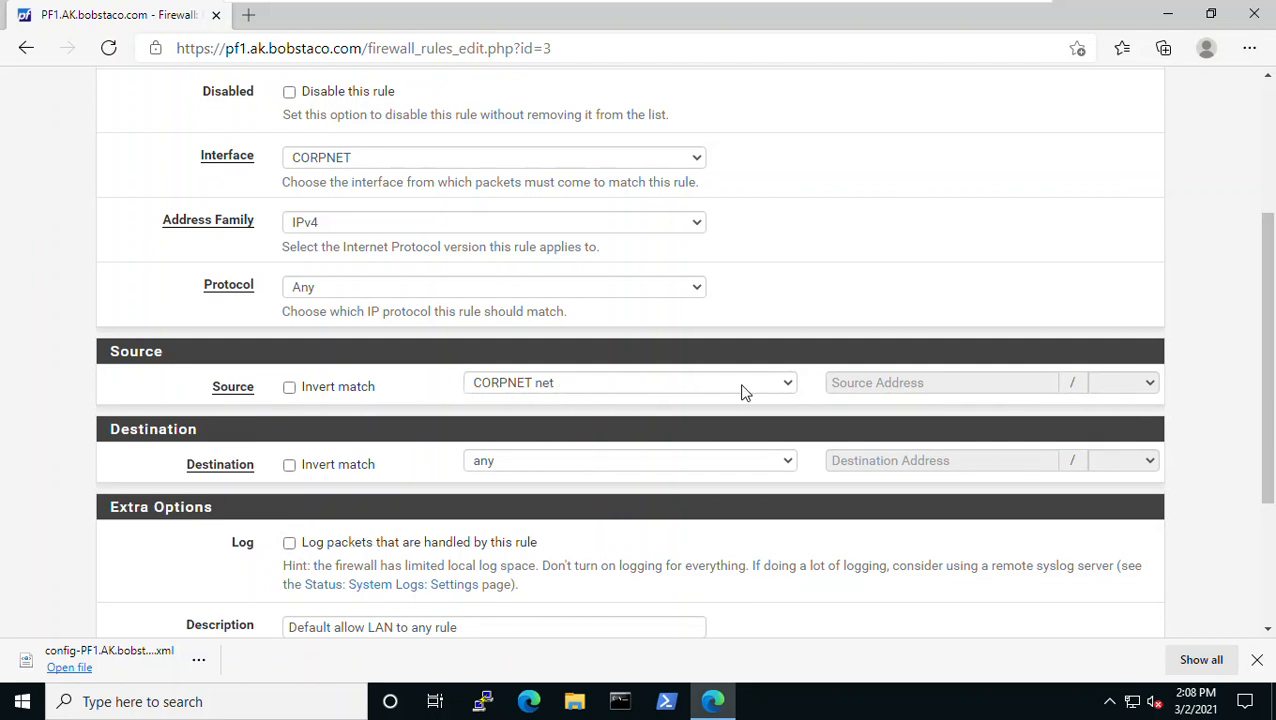
pyautogui.click(784, 388)
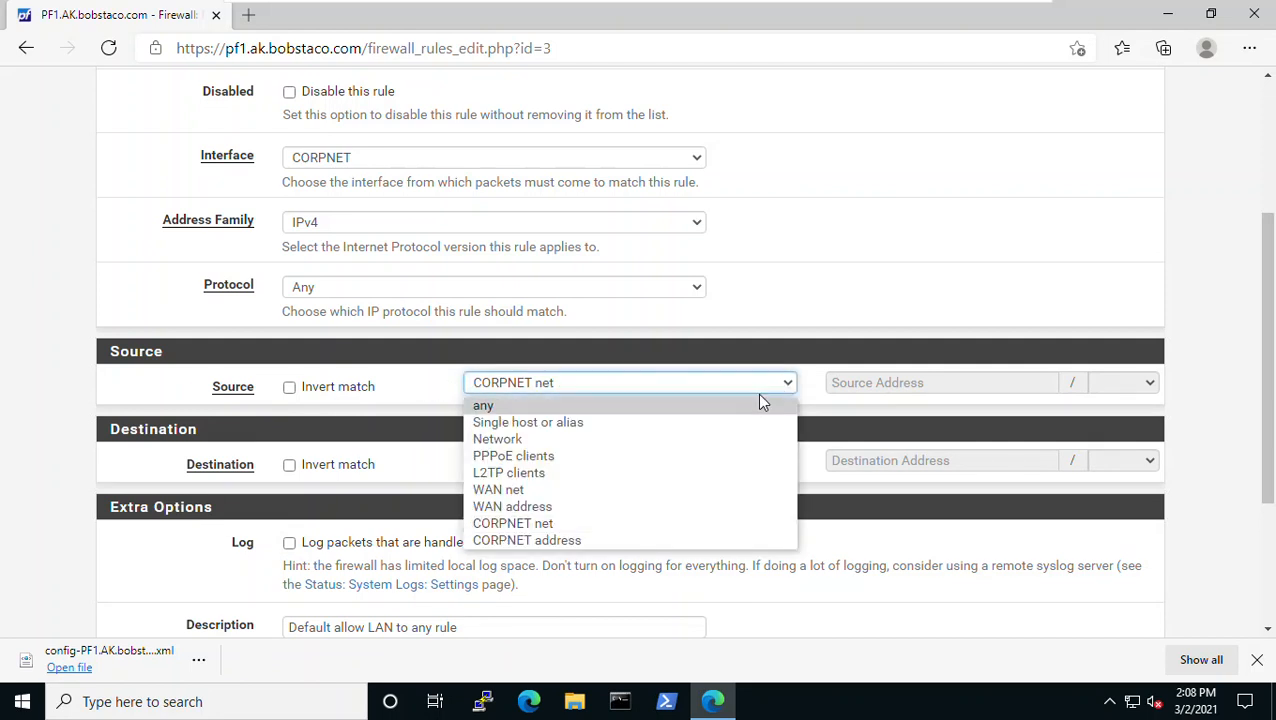
pyautogui.click(753, 382)
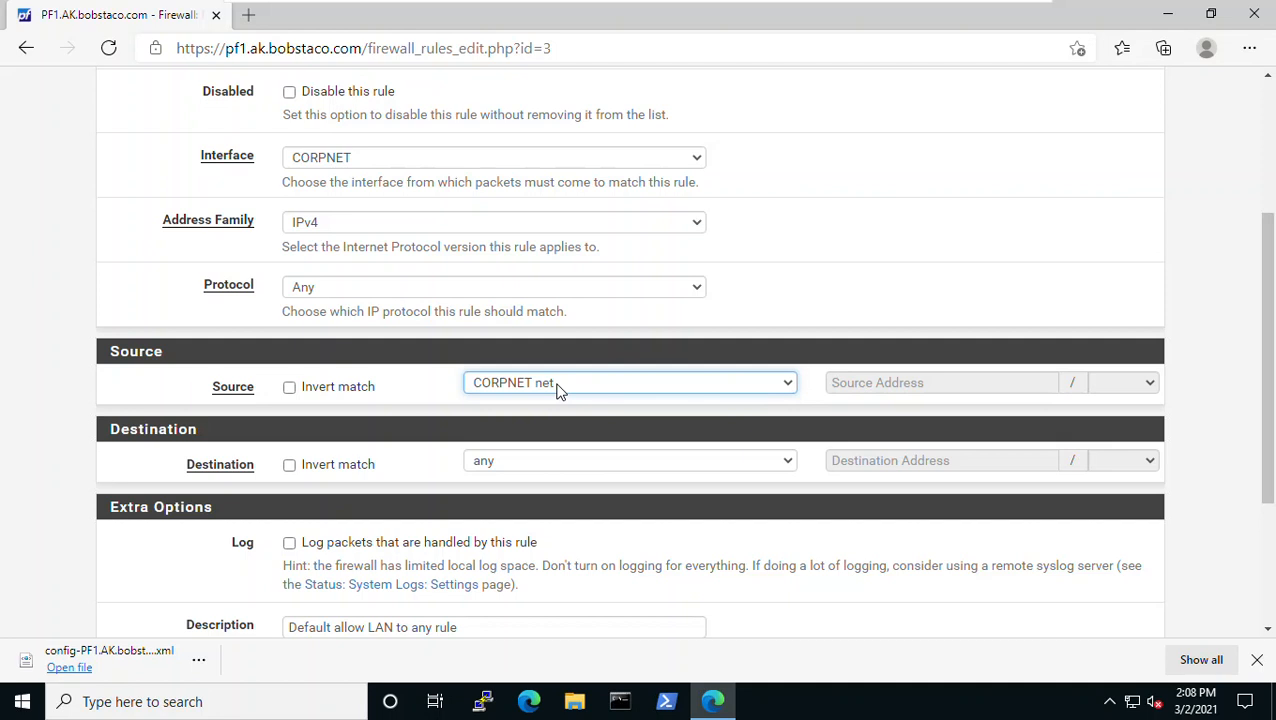
pyautogui.click(784, 388)
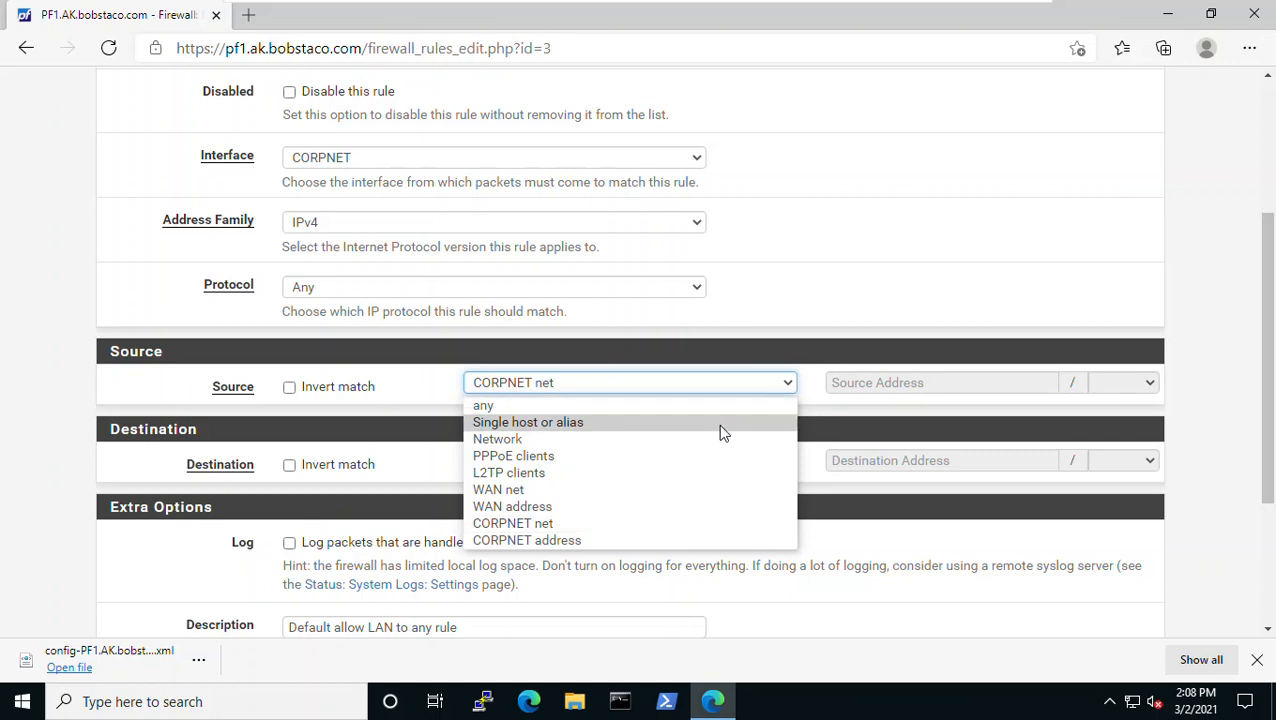
pyautogui.click(960, 250)
pyautogui.scroll(-1, 912, 272)
pyautogui.scroll(-1, 912, 272)
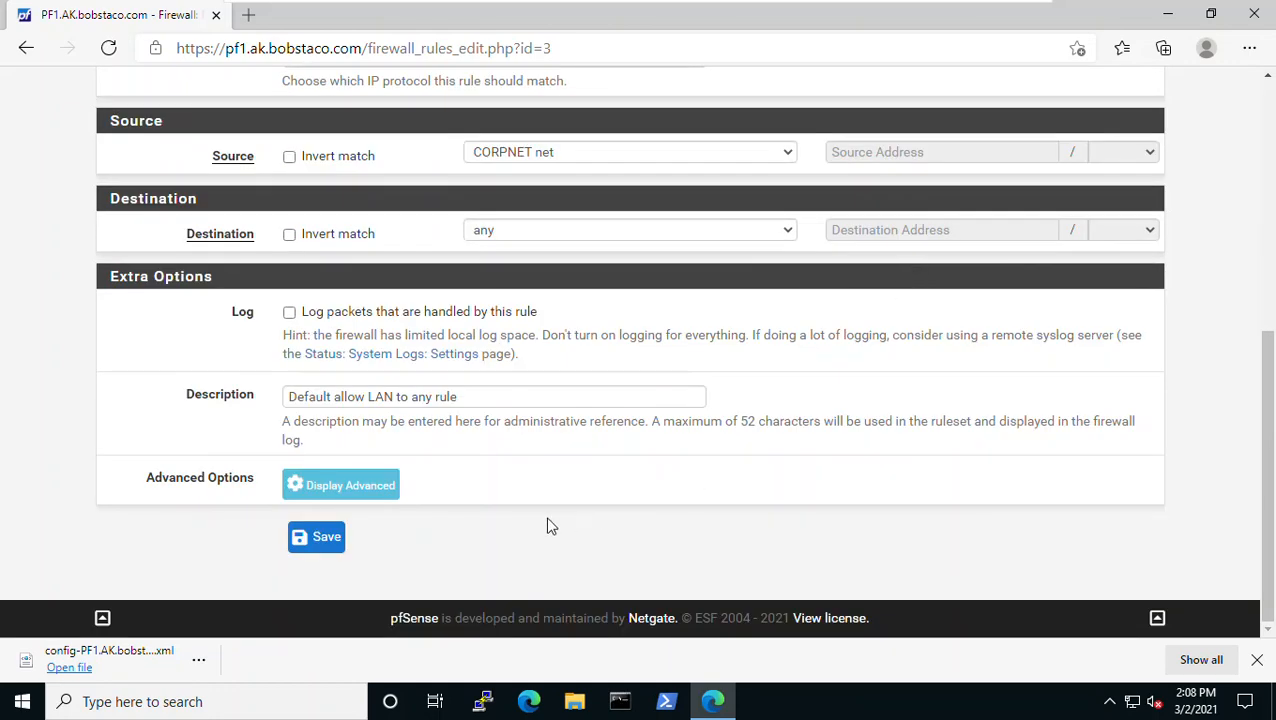
pyautogui.scroll(5, 480, 525)
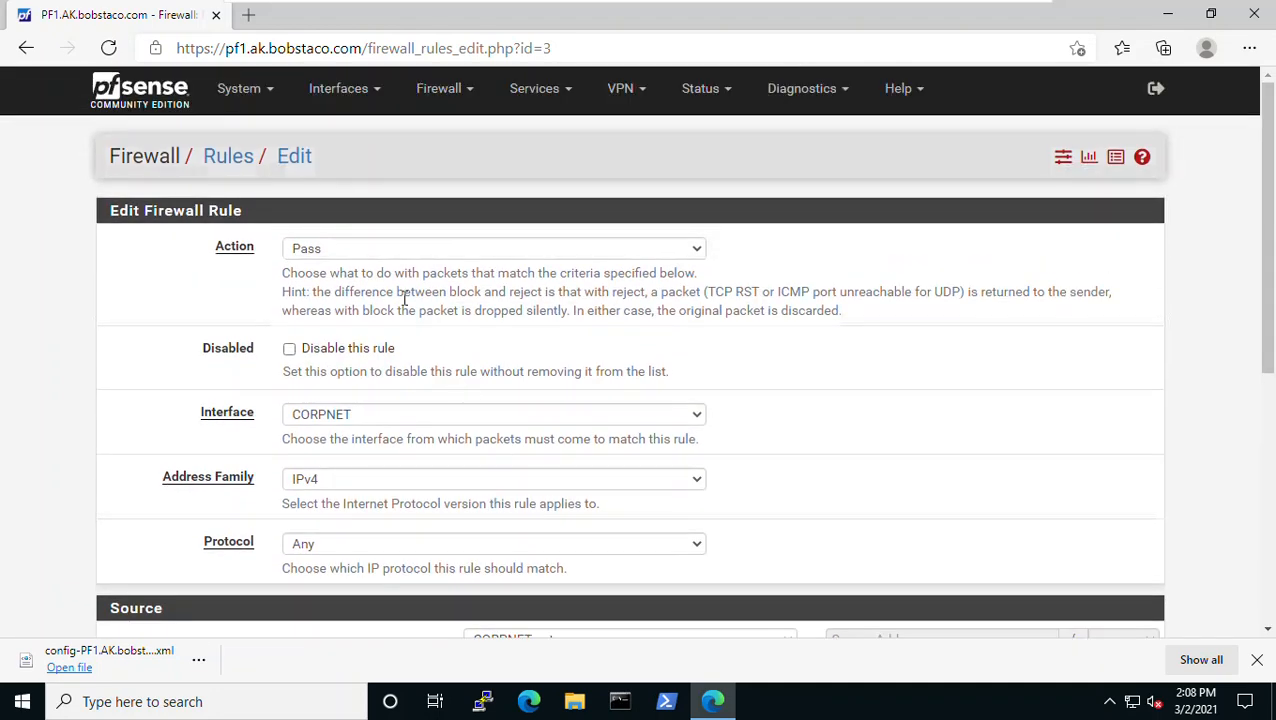
pyautogui.click(228, 158)
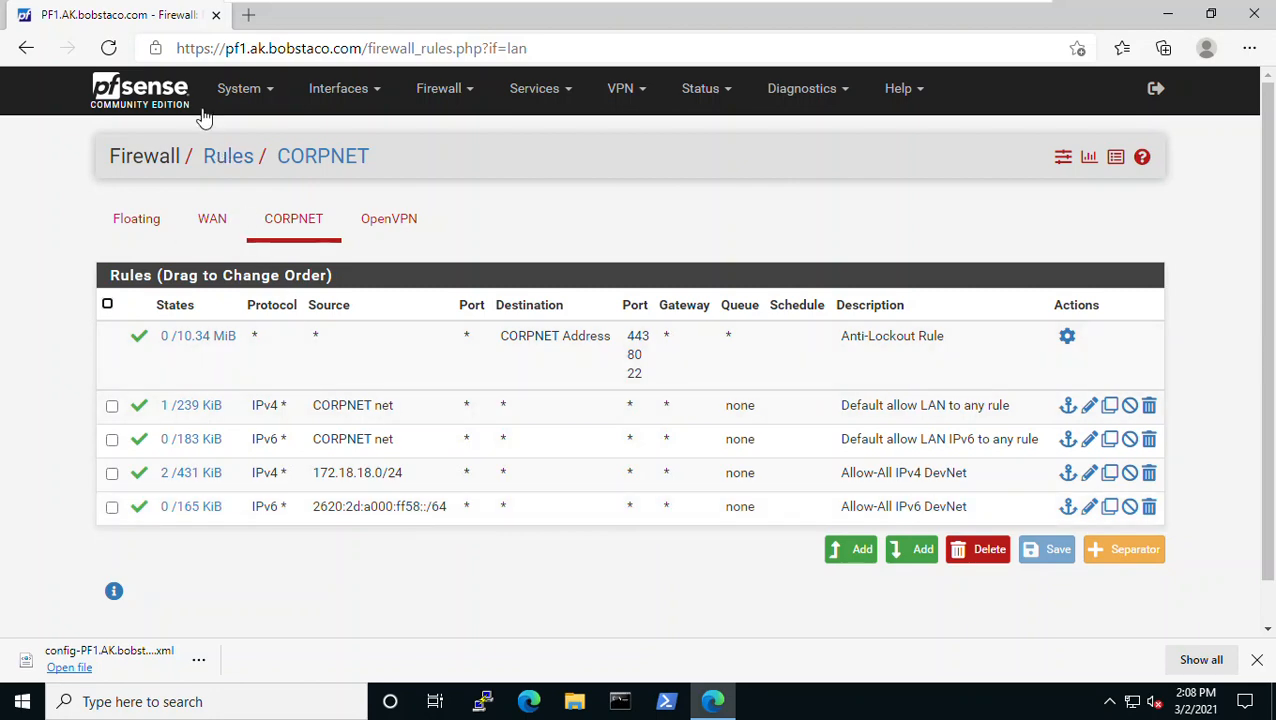
# - Add the OpenVPN widget to the status dashboard
pyautogui.click(157, 97)
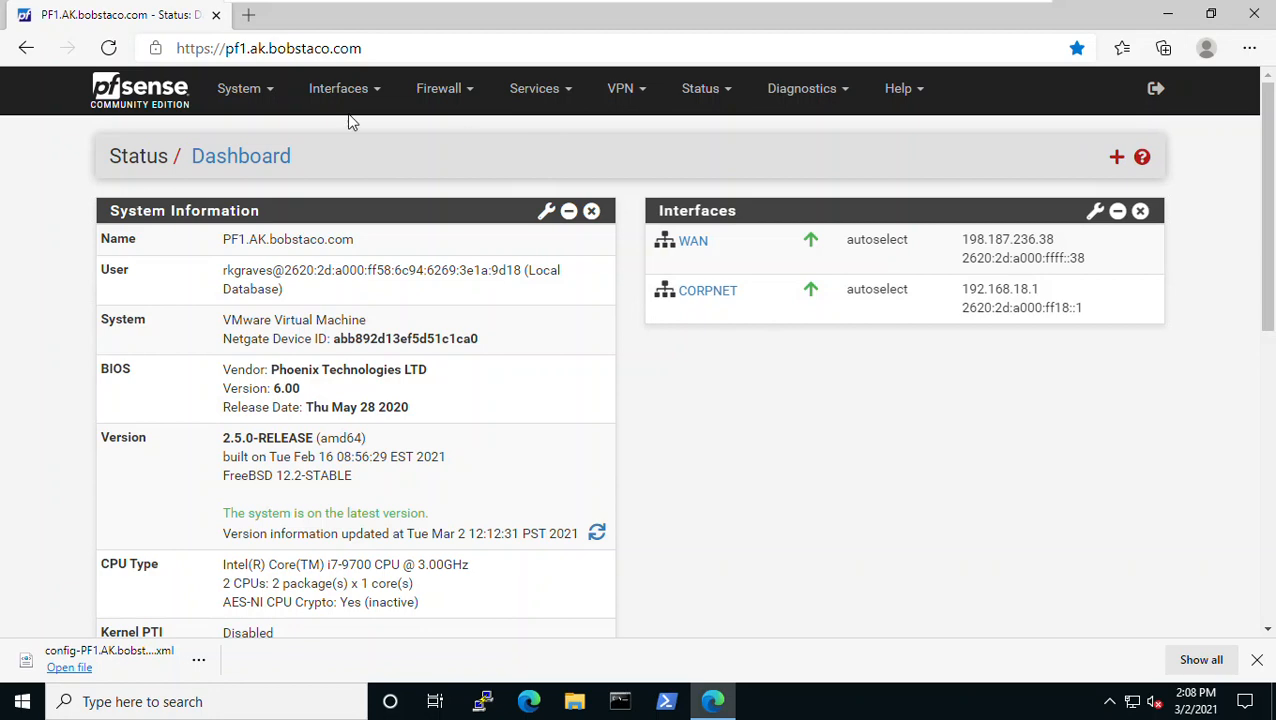
pyautogui.click(1117, 159)
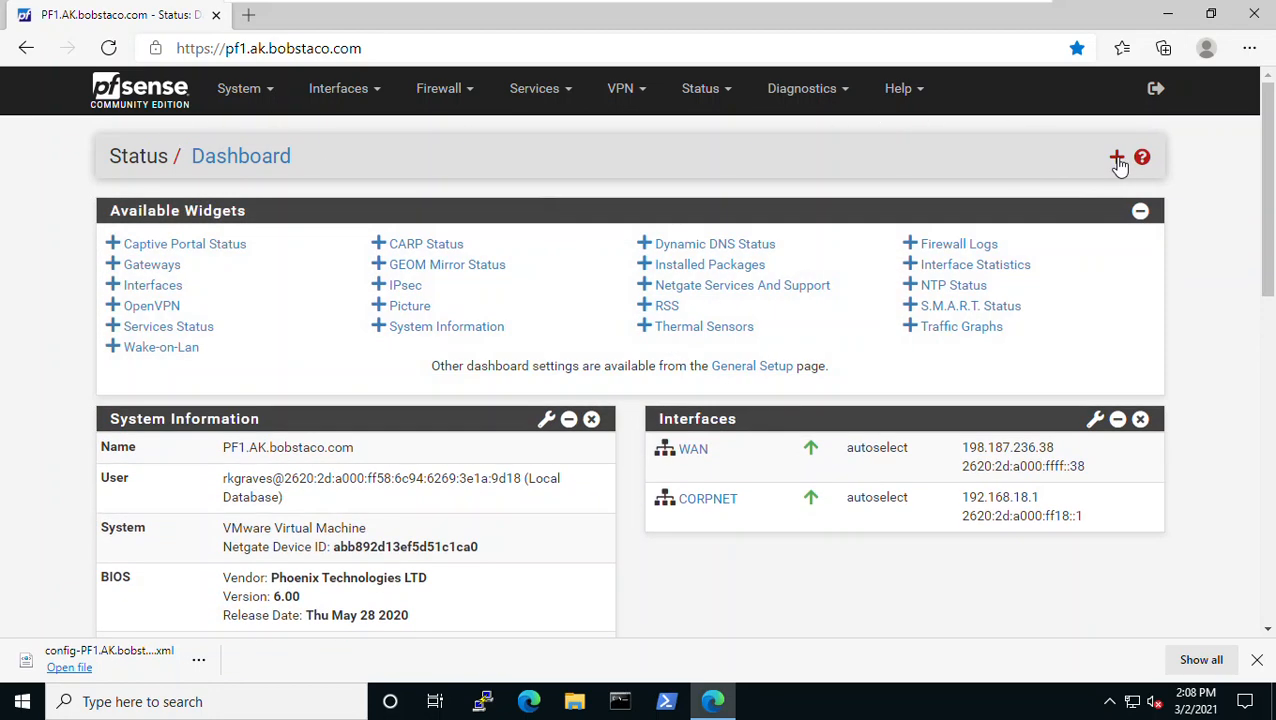
pyautogui.click(146, 310)
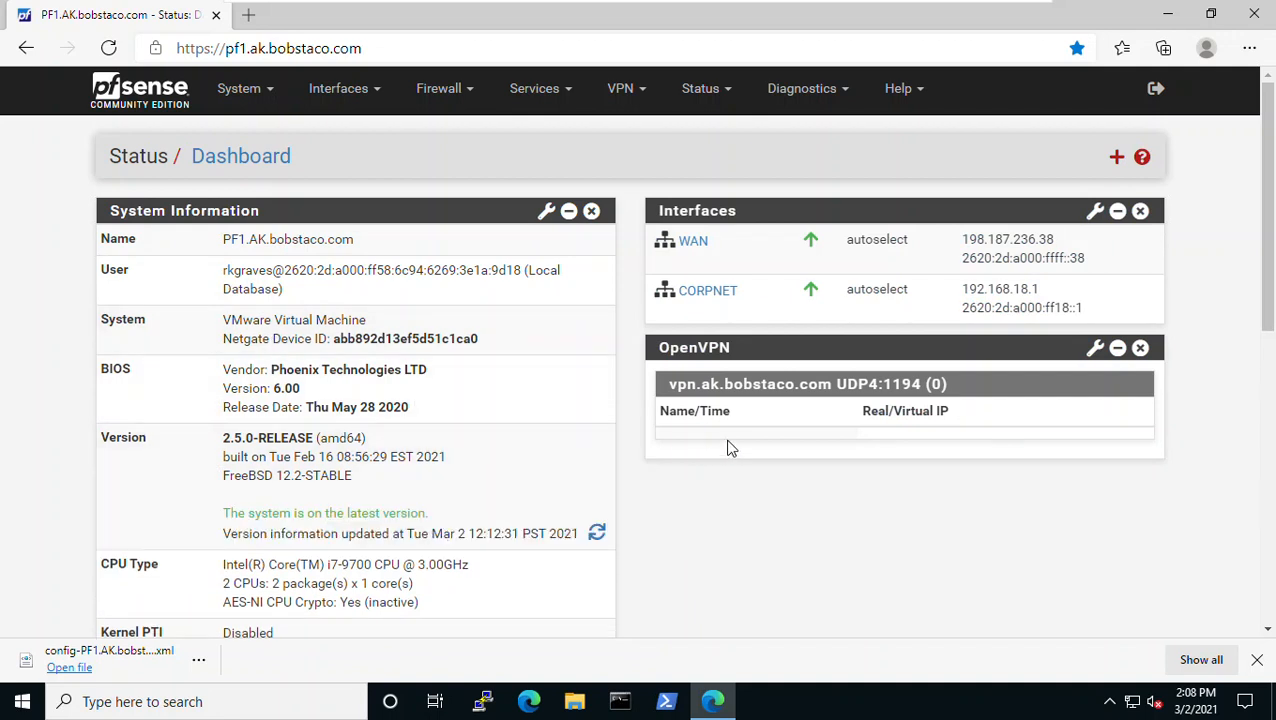